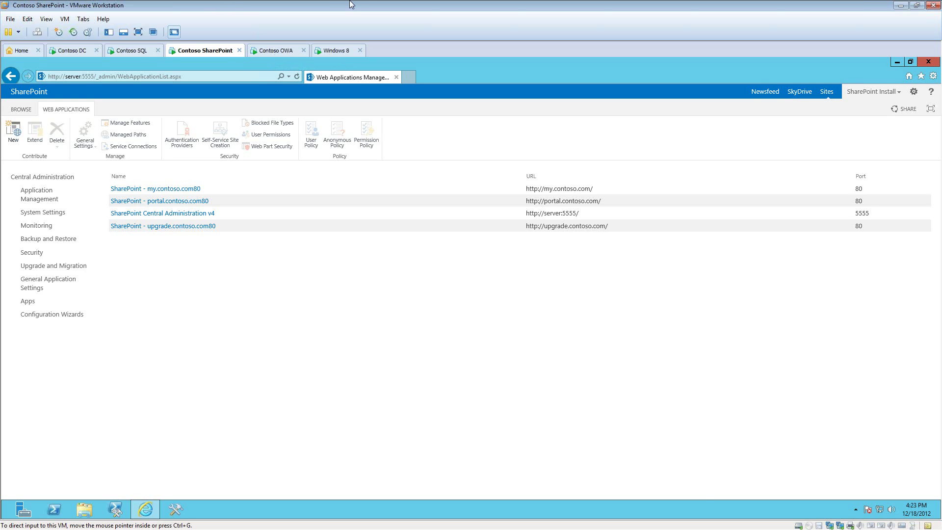
Step: Switch to the Contoso SQL VM and bring up its Start screen
{"action": "left_click", "coordinate": [140, 51]}
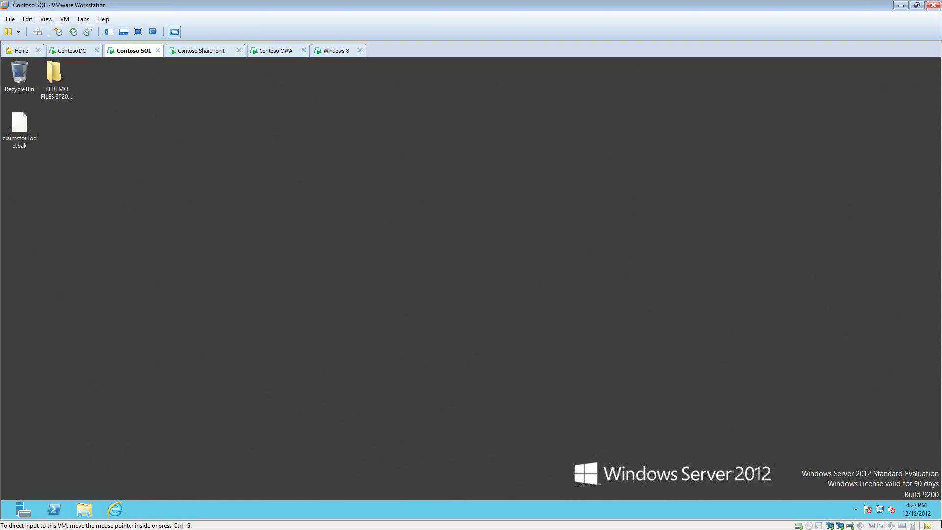
{"action": "mouse_move", "coordinate": [938, 498]}
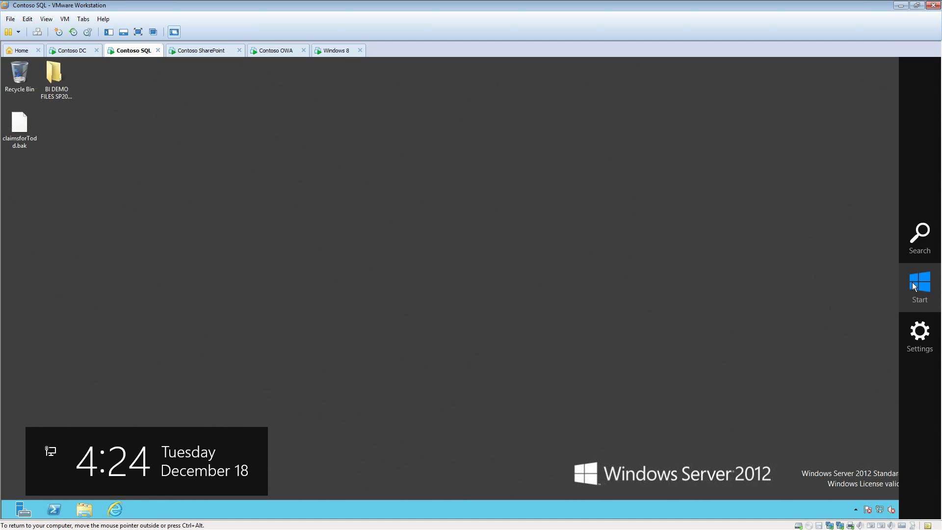
{"action": "left_click", "coordinate": [912, 282]}
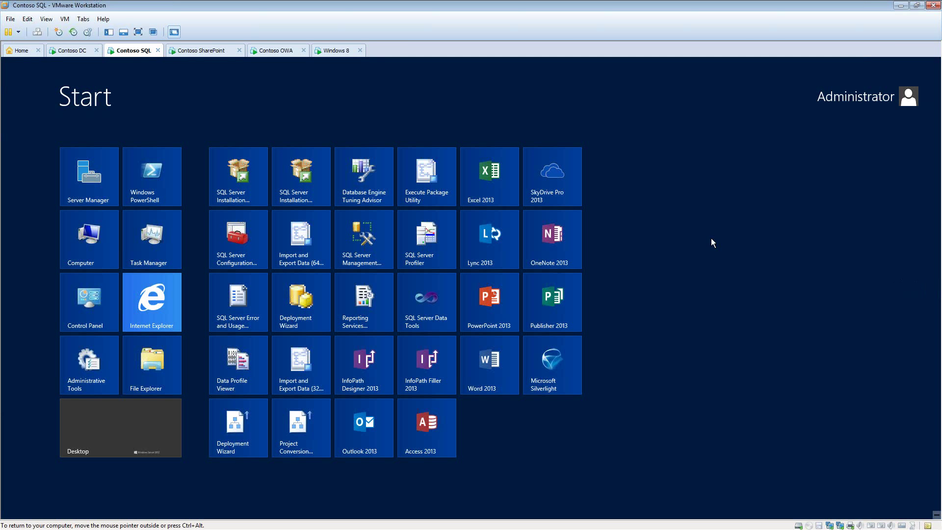
Step: Launch SQL Server Management Studio, connect to the server, and expand Databases
{"action": "left_click", "coordinate": [361, 251]}
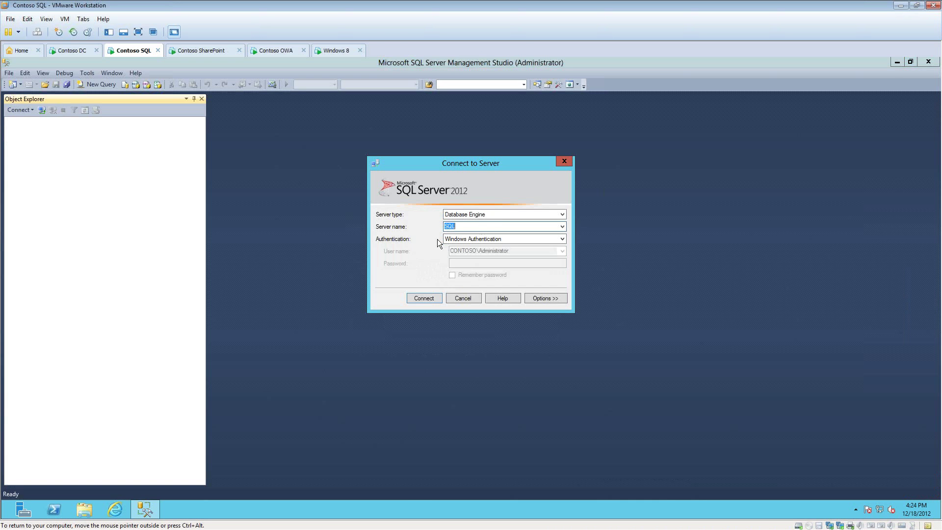
{"action": "left_click", "coordinate": [425, 298]}
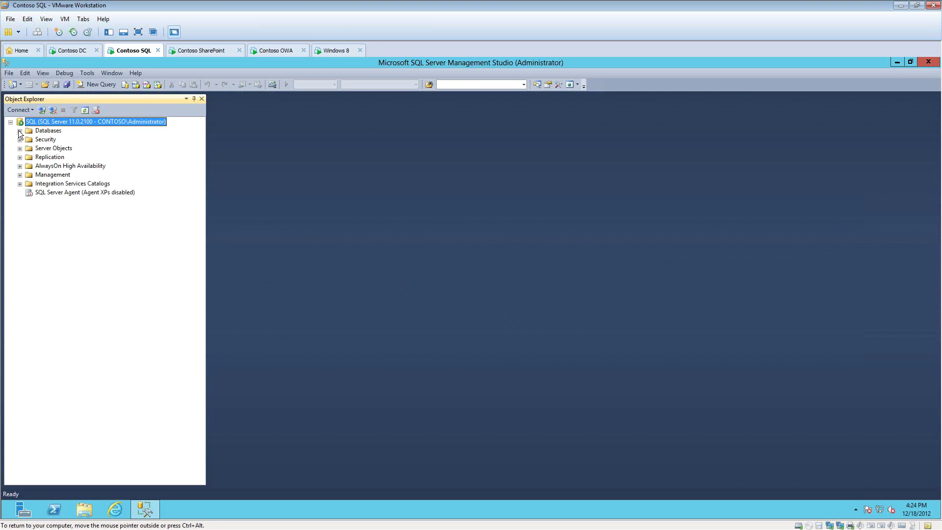
{"action": "left_click", "coordinate": [20, 131]}
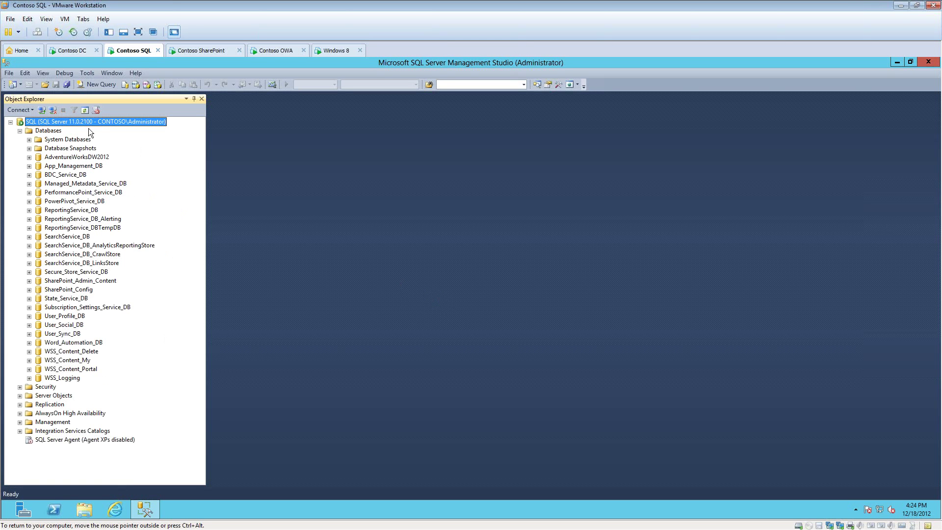
Step: Start a Restore Database from a backup device, then cancel it and minimize Management Studio
{"action": "right_click", "coordinate": [49, 130]}
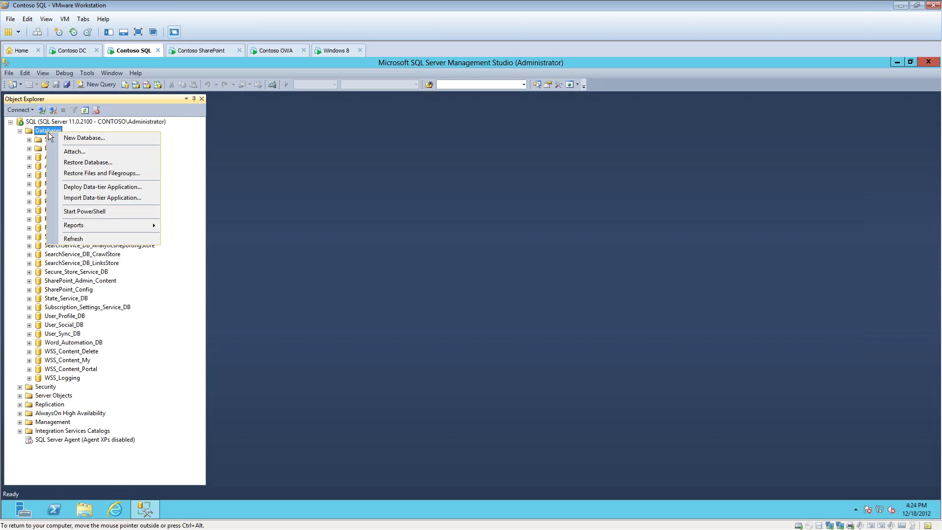
{"action": "left_click", "coordinate": [86, 162]}
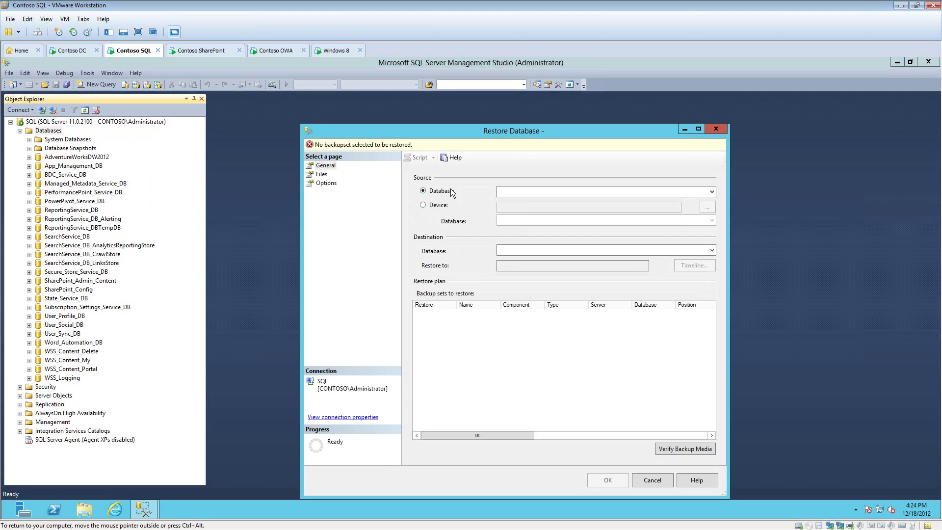
{"action": "left_click", "coordinate": [423, 204]}
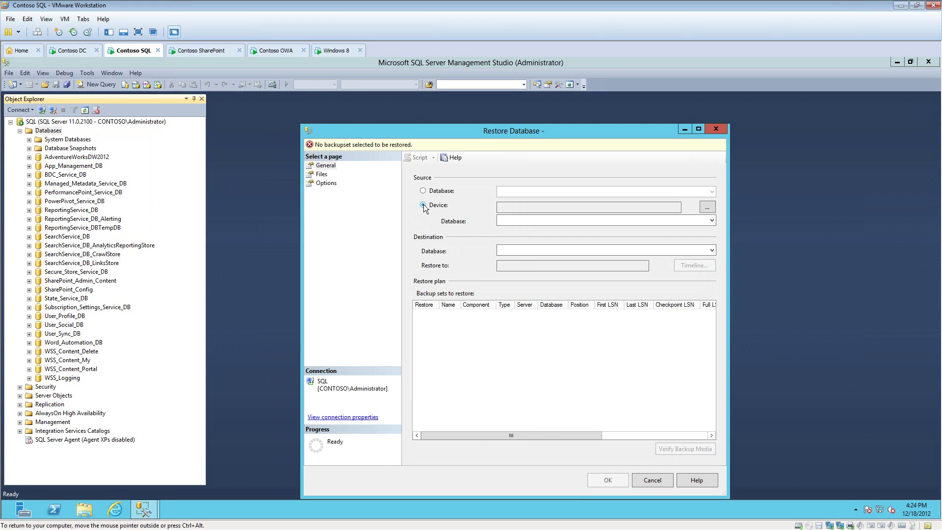
{"action": "left_click", "coordinate": [707, 208]}
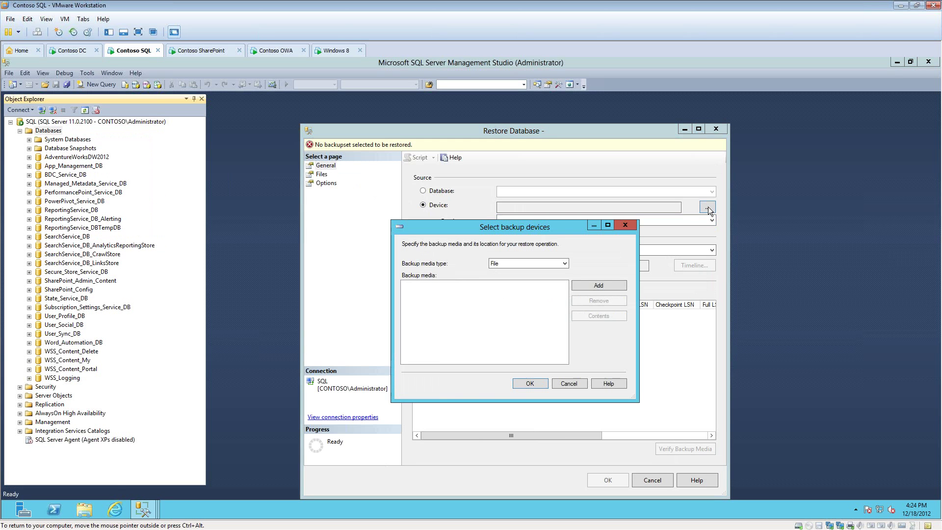
{"action": "left_click", "coordinate": [598, 287]}
{"action": "scroll", "coordinate": [481, 289], "scroll_direction": "up", "scroll_amount": 3}
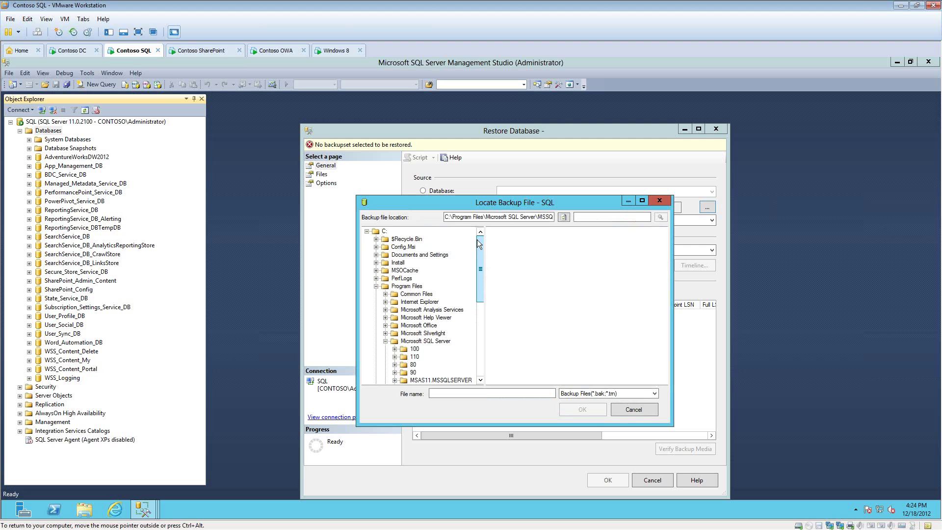
{"action": "left_click", "coordinate": [376, 286]}
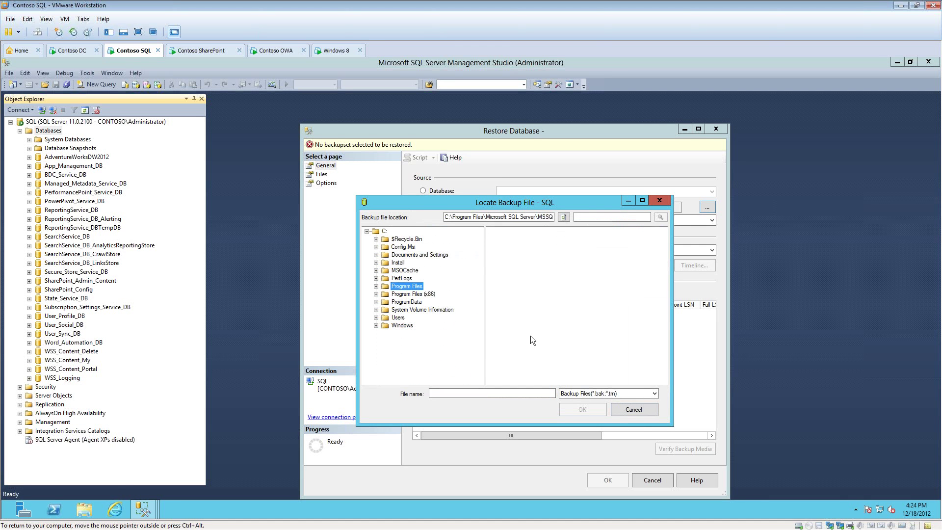
{"action": "left_click", "coordinate": [643, 414]}
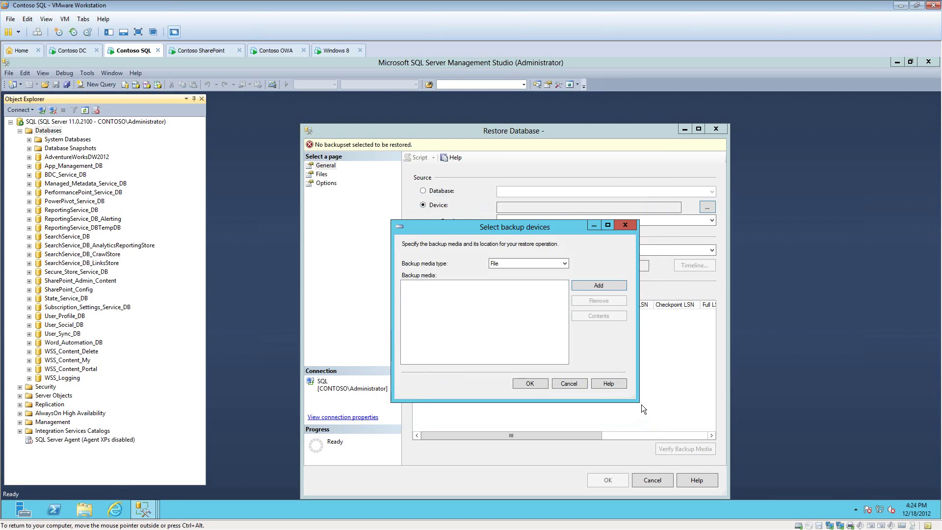
{"action": "left_click", "coordinate": [574, 387]}
{"action": "left_click", "coordinate": [653, 481]}
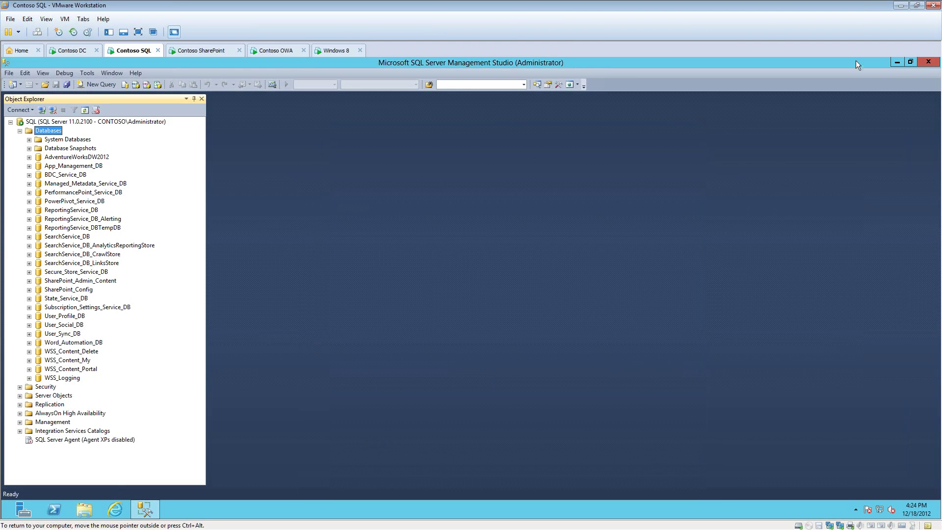
{"action": "left_click", "coordinate": [897, 62]}
Step: Cut the claims .bak file from the desktop and paste it into C:\Install
{"action": "right_click", "coordinate": [32, 118]}
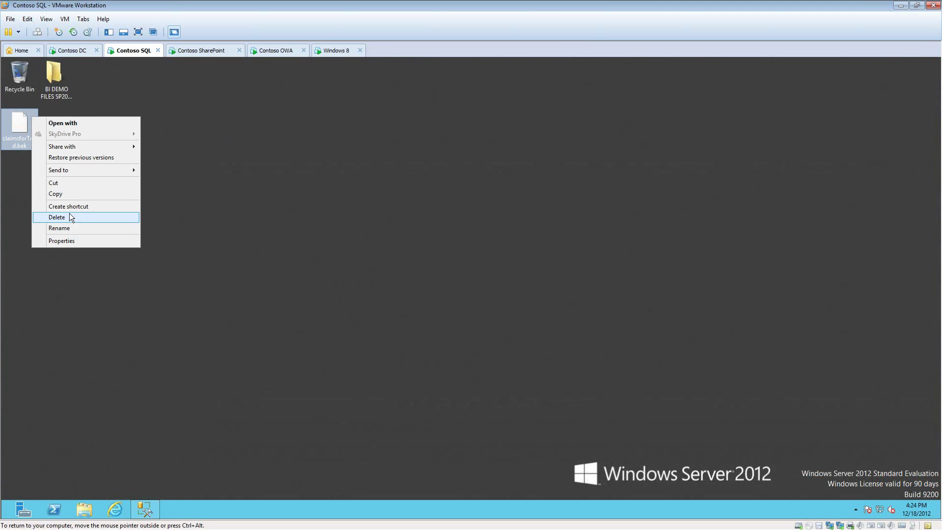
{"action": "left_click", "coordinate": [74, 184]}
{"action": "left_click", "coordinate": [84, 509]}
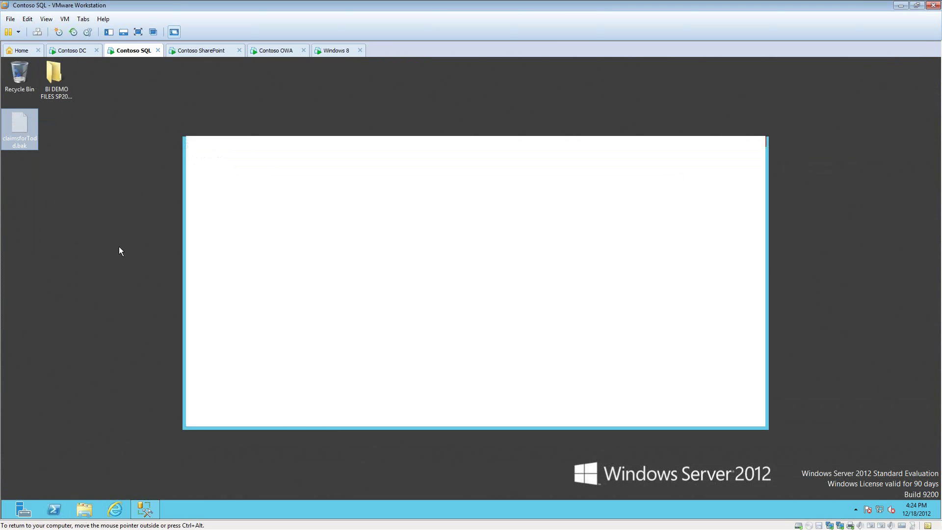
{"action": "left_click", "coordinate": [239, 316]}
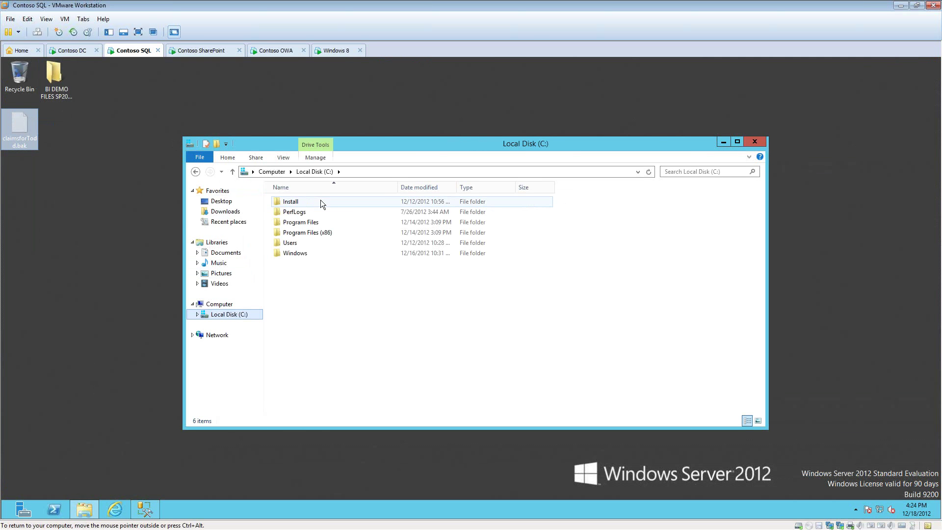
{"action": "double_click", "coordinate": [301, 201]}
{"action": "right_click", "coordinate": [349, 296]}
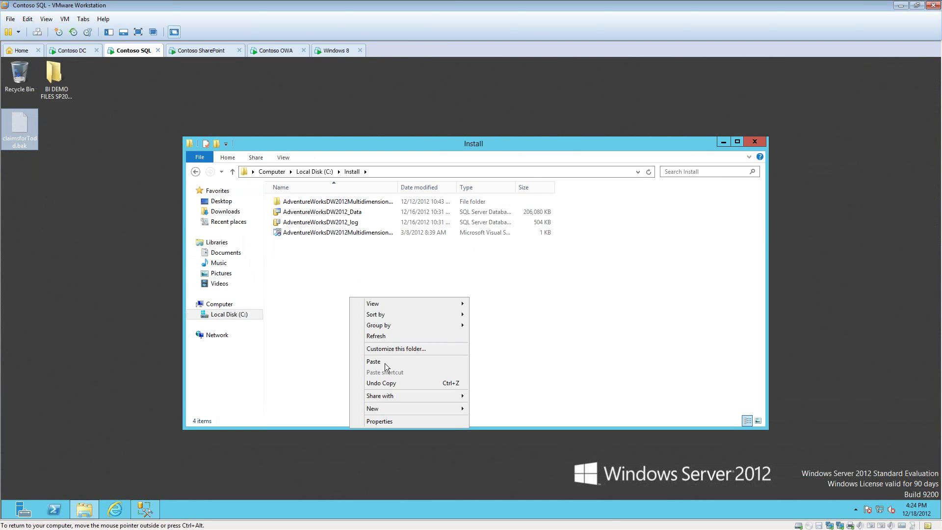
{"action": "left_click", "coordinate": [384, 363]}
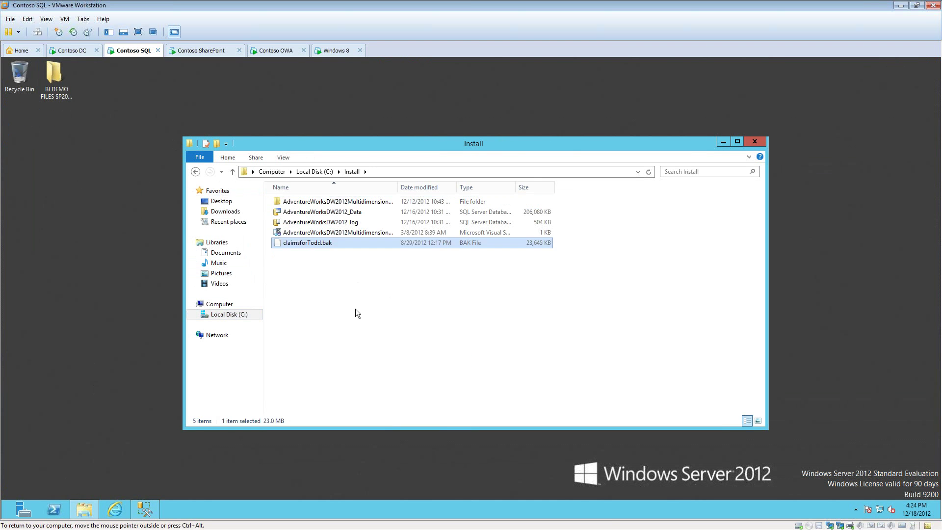
{"action": "left_click", "coordinate": [762, 142]}
Step: Start a database restore using the claims backup in C:\Install as the device source
{"action": "left_click", "coordinate": [145, 510]}
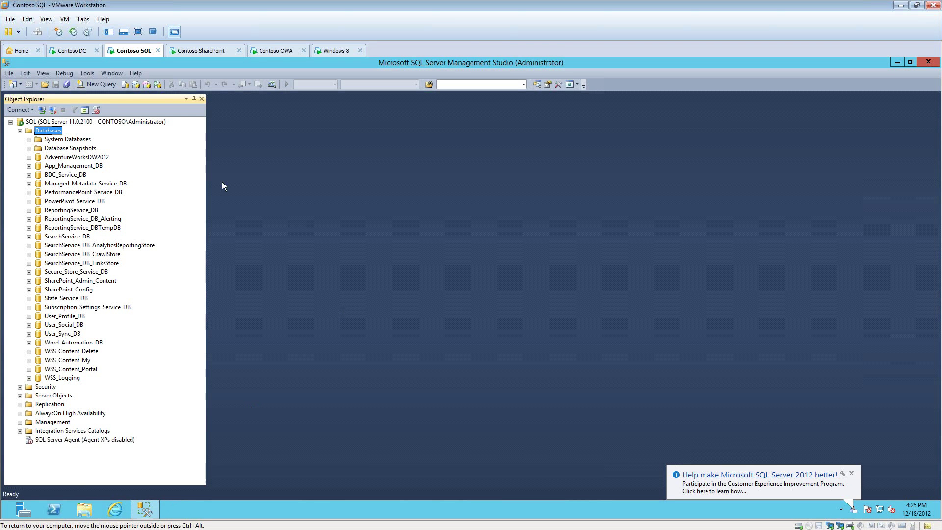
{"action": "right_click", "coordinate": [52, 131]}
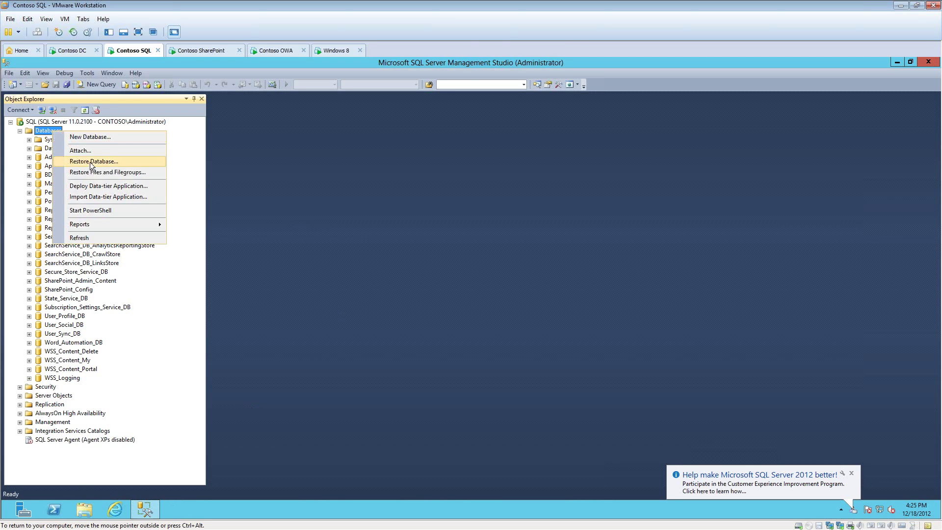
{"action": "left_click", "coordinate": [90, 161]}
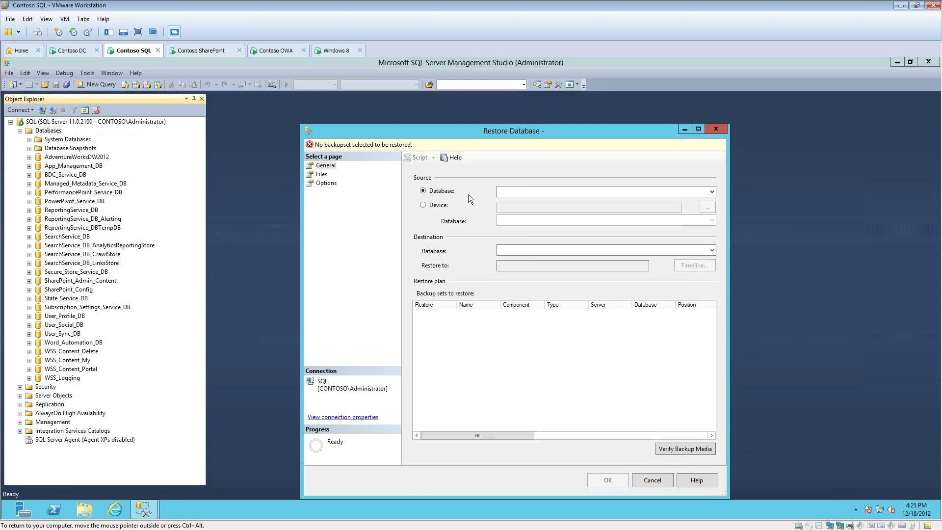
{"action": "left_click", "coordinate": [425, 205]}
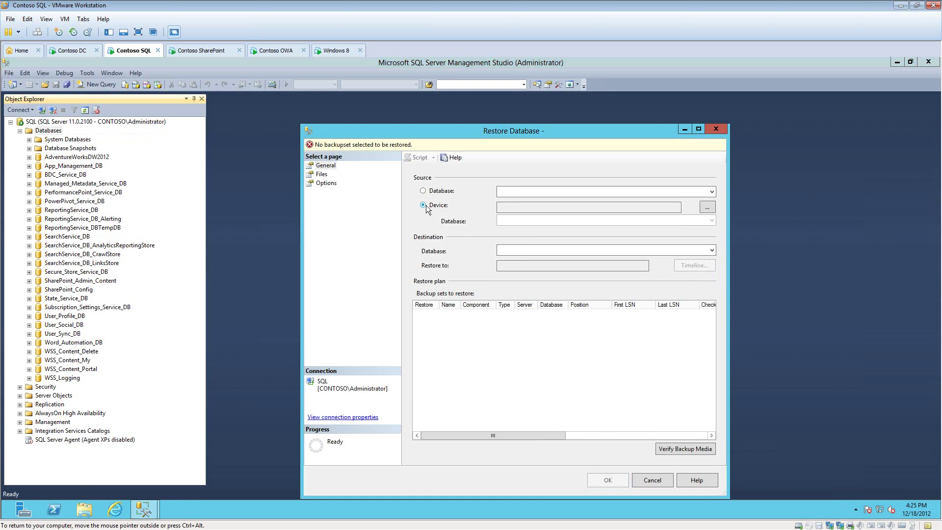
{"action": "left_click", "coordinate": [707, 207]}
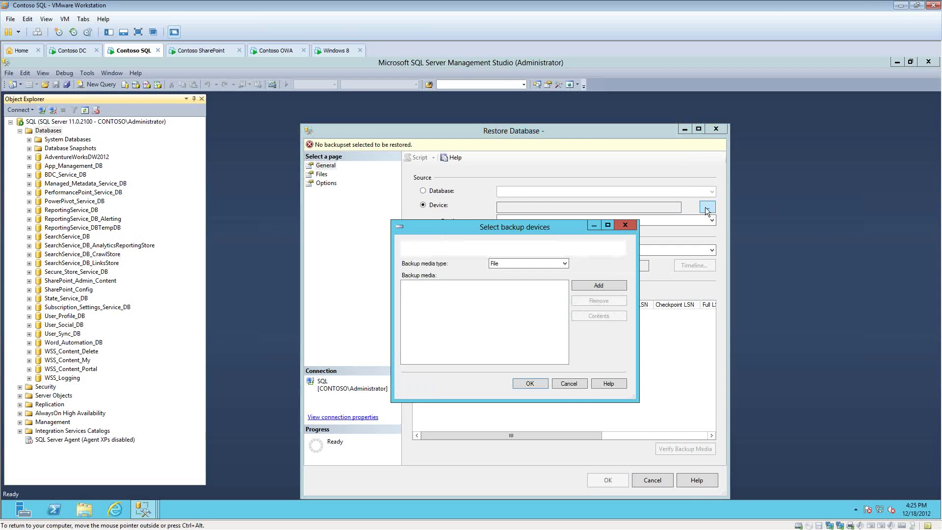
{"action": "left_click", "coordinate": [594, 286]}
{"action": "left_click_drag", "start_coordinate": [481, 287], "coordinate": [484, 243]}
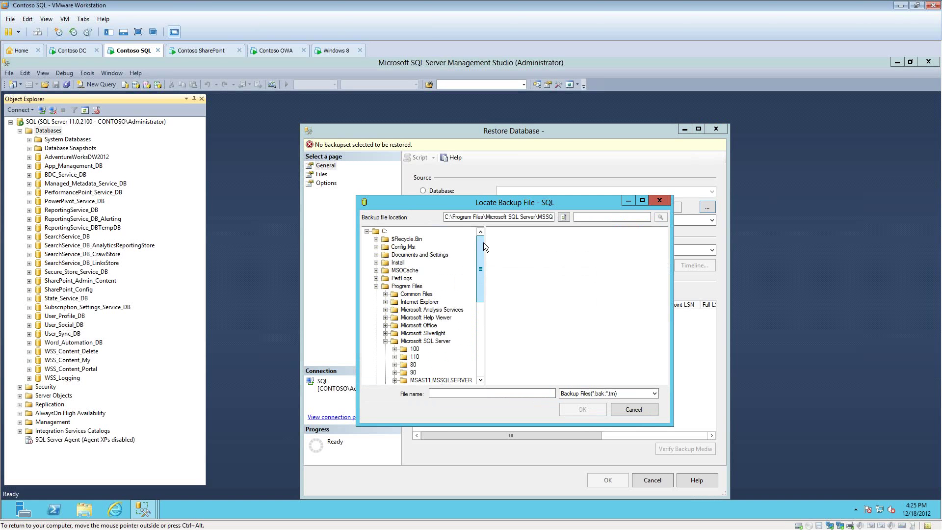
{"action": "left_click", "coordinate": [377, 262]}
{"action": "left_click", "coordinate": [396, 263]}
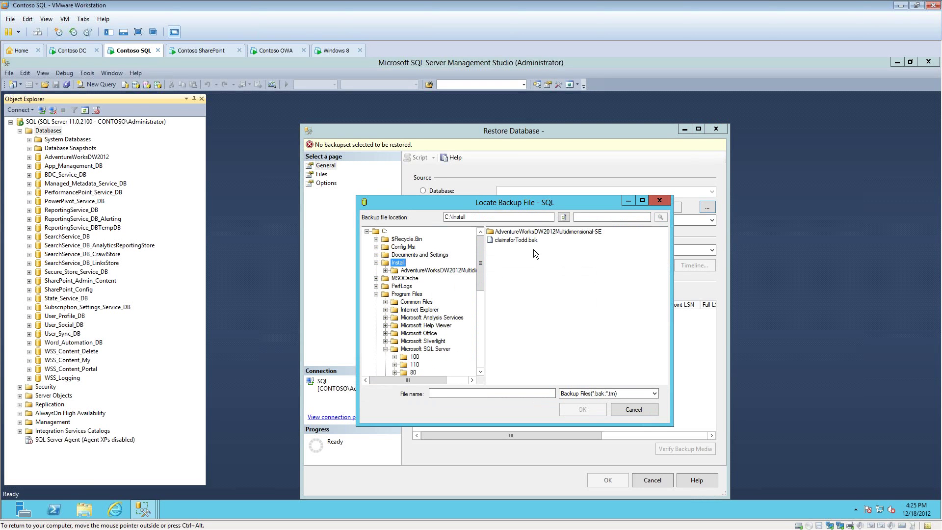
{"action": "left_click", "coordinate": [531, 241]}
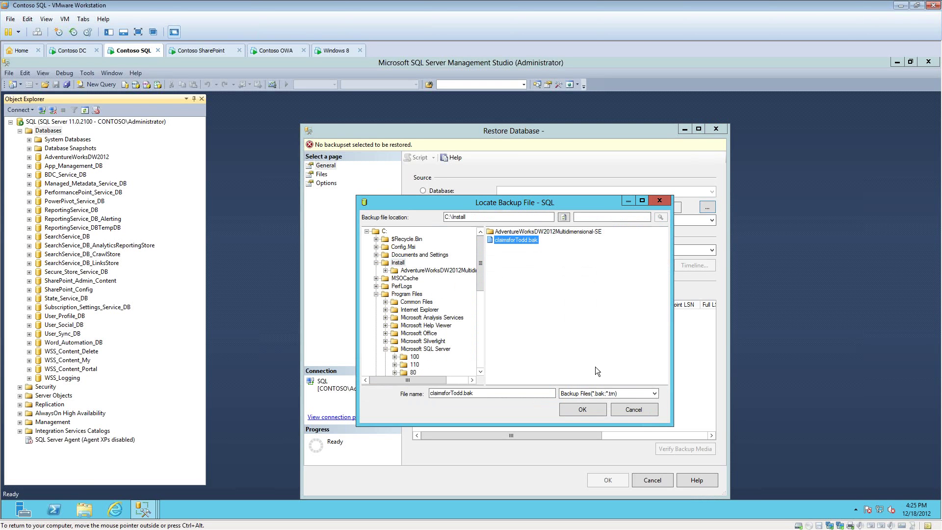
{"action": "left_click", "coordinate": [582, 409]}
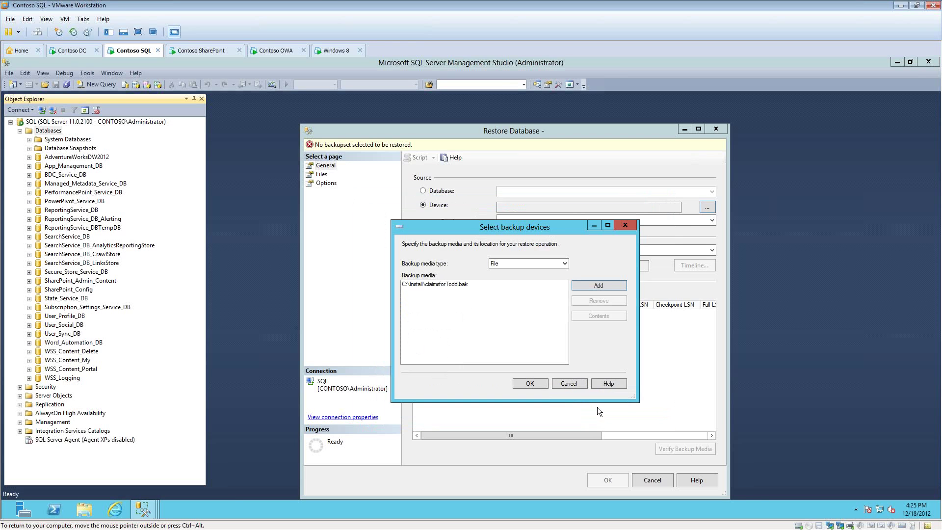
{"action": "left_click", "coordinate": [537, 382]}
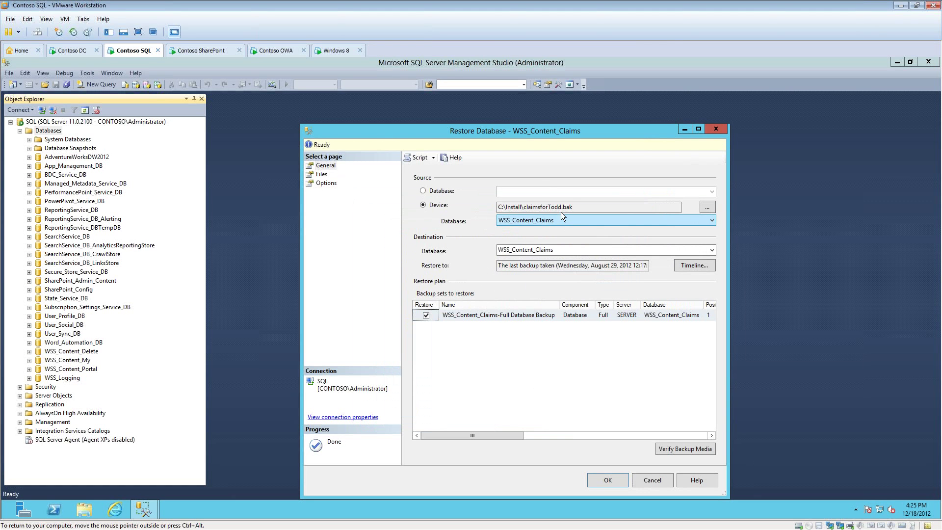
Step: Set the destination database name to Santa_Clause and run the restore
{"action": "left_click", "coordinate": [580, 251]}
{"action": "left_click", "coordinate": [580, 249]}
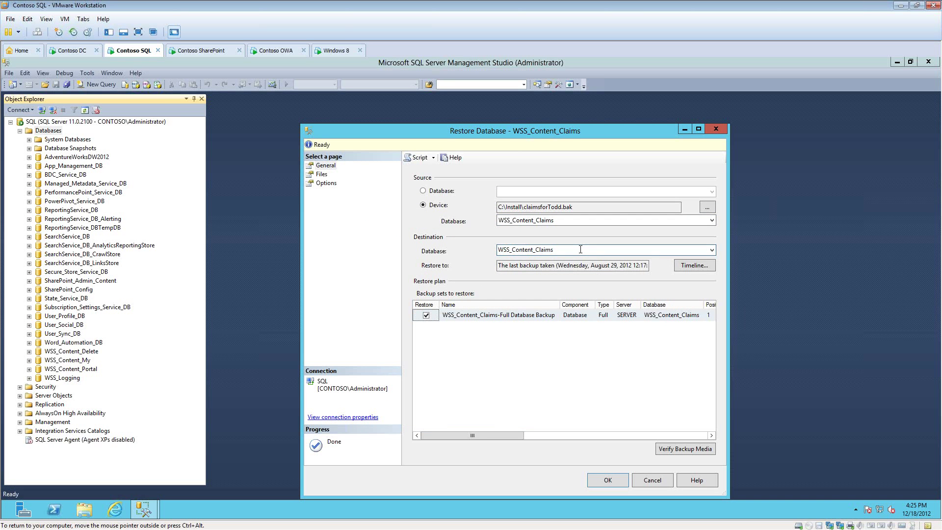
{"action": "key", "text": "BackSpace"}
{"action": "key", "text": "BackSpace"}
{"action": "key", "text": "BackSpace"}
{"action": "key", "text": "BackSpace"}
{"action": "key", "text": "BackSpace"}
{"action": "key", "text": "BackSpace"}
{"action": "key", "text": "BackSpace"}
{"action": "key", "text": "BackSpace"}
{"action": "key", "text": "BackSpace"}
{"action": "key", "text": "BackSpace"}
{"action": "key", "text": "BackSpace"}
{"action": "key", "text": "BackSpace"}
{"action": "key", "text": "BackSpace"}
{"action": "key", "text": "BackSpace"}
{"action": "key", "text": "BackSpace"}
{"action": "key", "text": "BackSpace"}
{"action": "key", "text": "BackSpace"}
{"action": "key", "text": "BackSpace"}
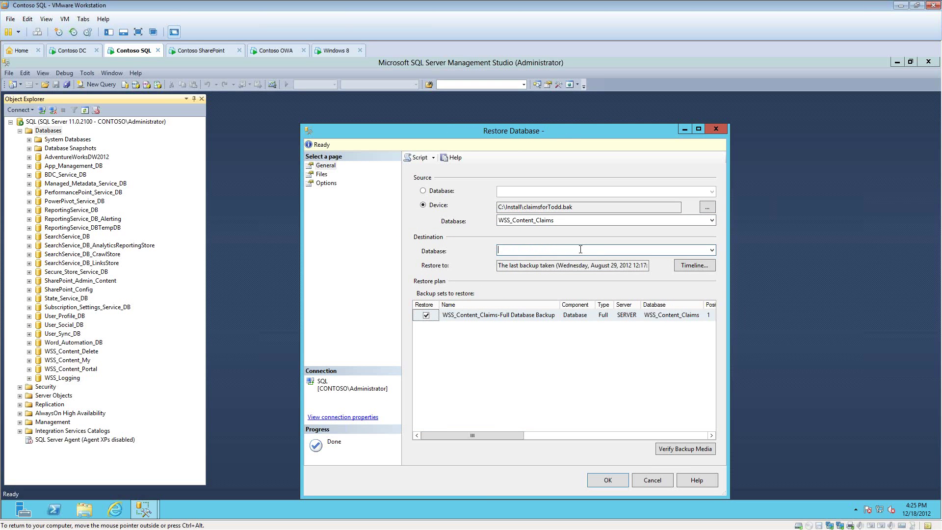
{"action": "type", "text": "Santa_Clause"}
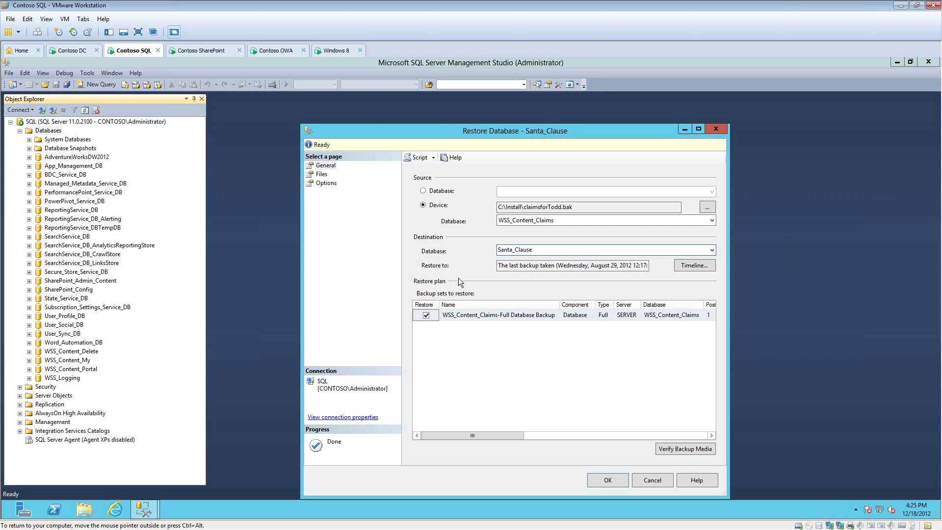
{"action": "left_click", "coordinate": [611, 482]}
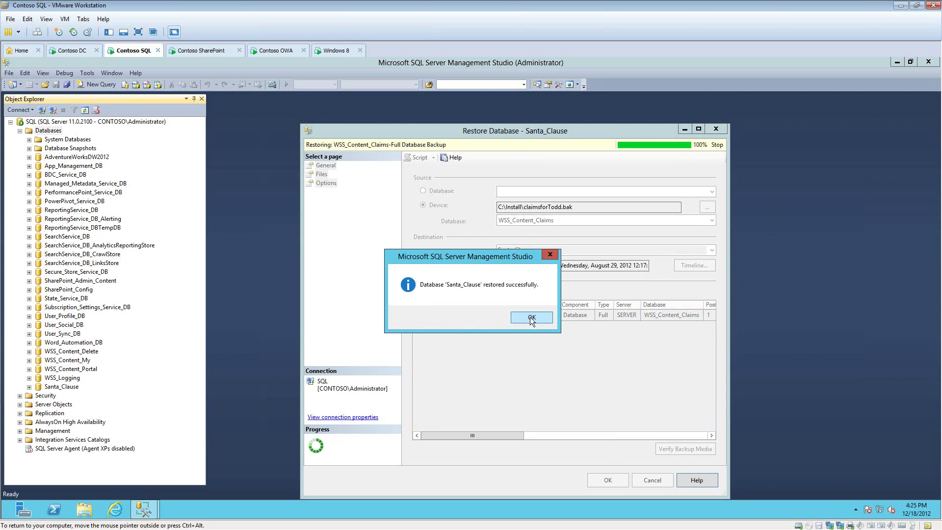
{"action": "left_click", "coordinate": [530, 317]}
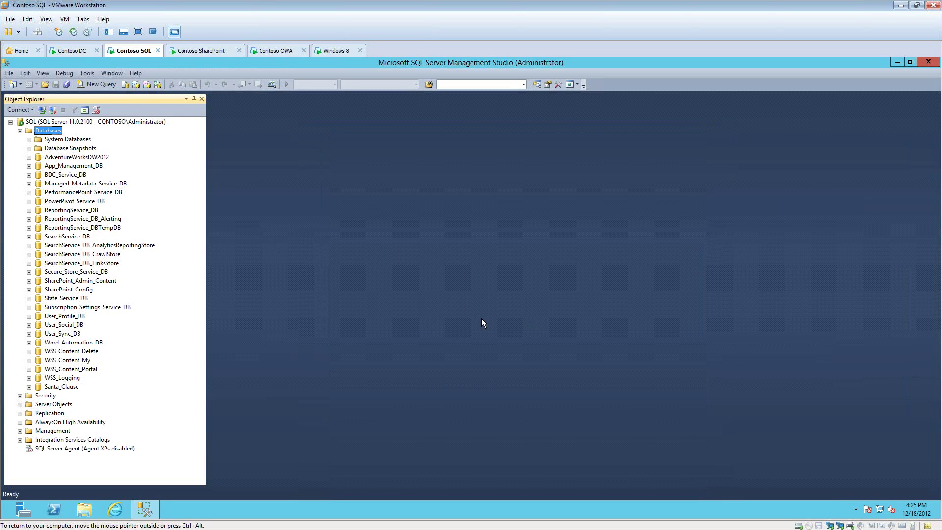
{"action": "left_click", "coordinate": [63, 387]}
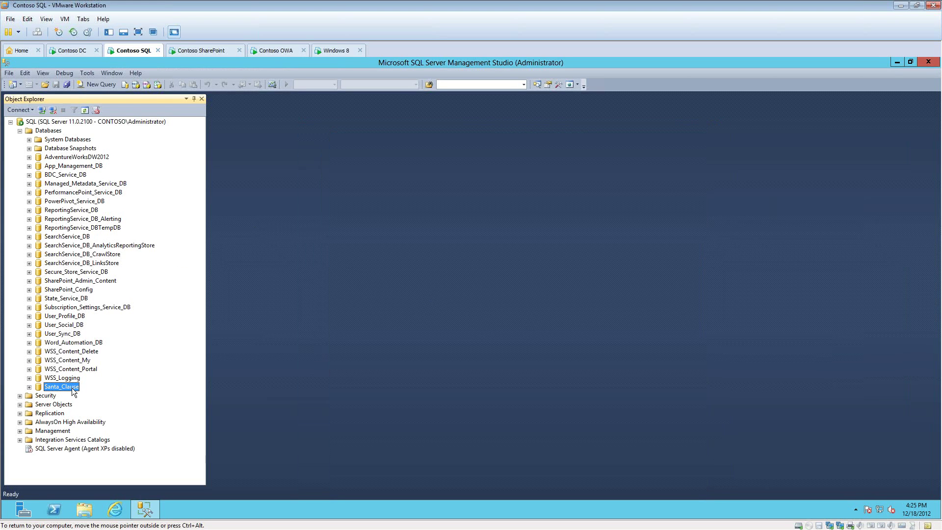
{"action": "left_click", "coordinate": [194, 51]}
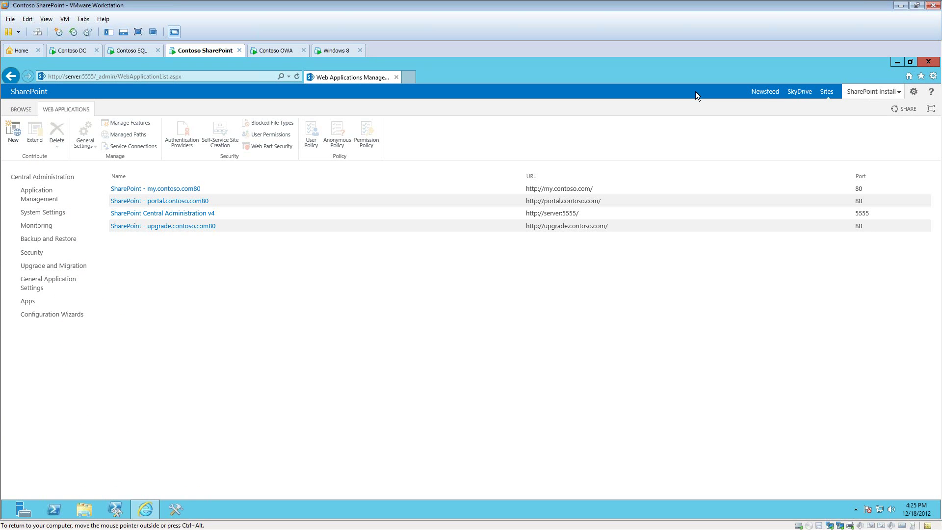
{"action": "left_click", "coordinate": [137, 51]}
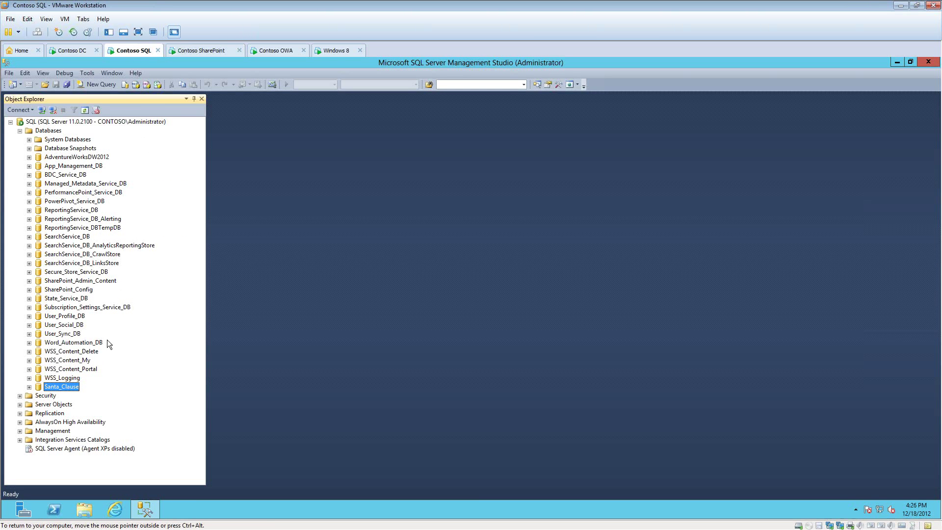
Step: Map the CONTOSO\sp_install login to Santa_Clause with the db_owner role
{"action": "left_click", "coordinate": [20, 395]}
{"action": "left_click", "coordinate": [29, 405]}
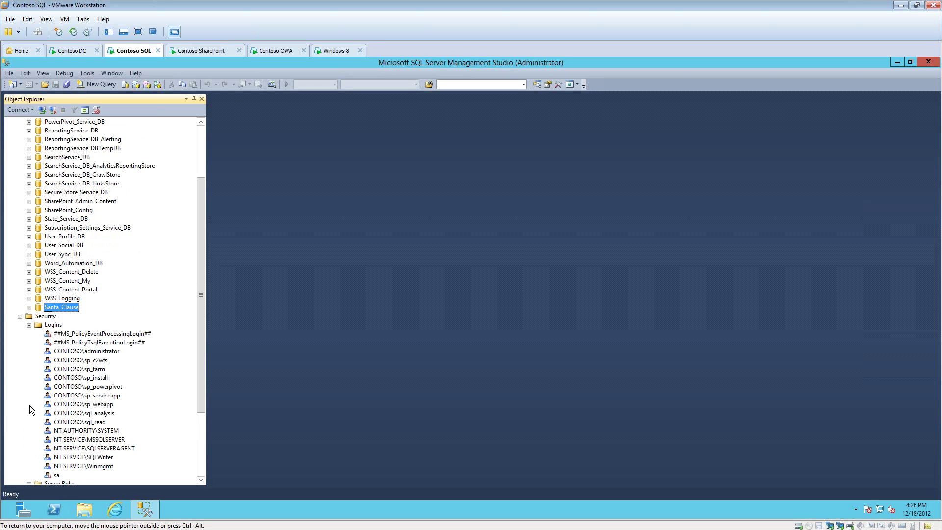
{"action": "left_click", "coordinate": [95, 379]}
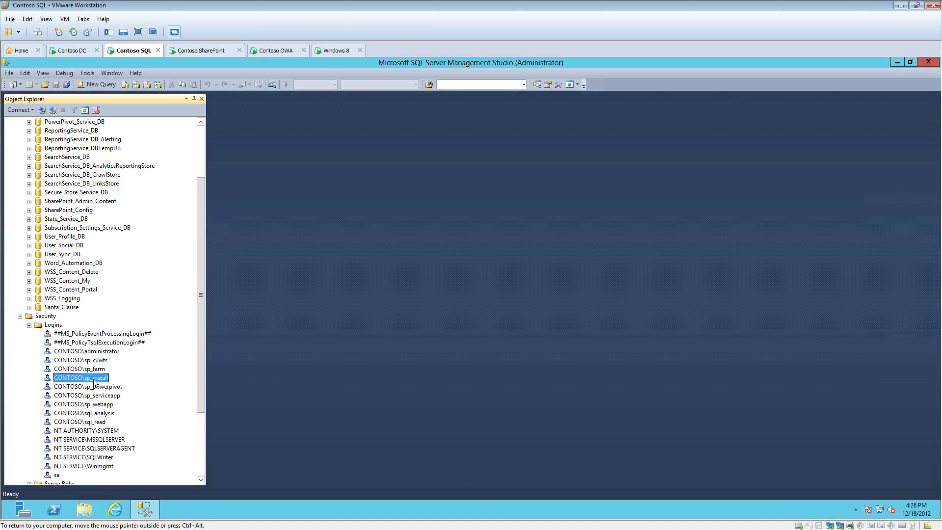
{"action": "double_click", "coordinate": [94, 379]}
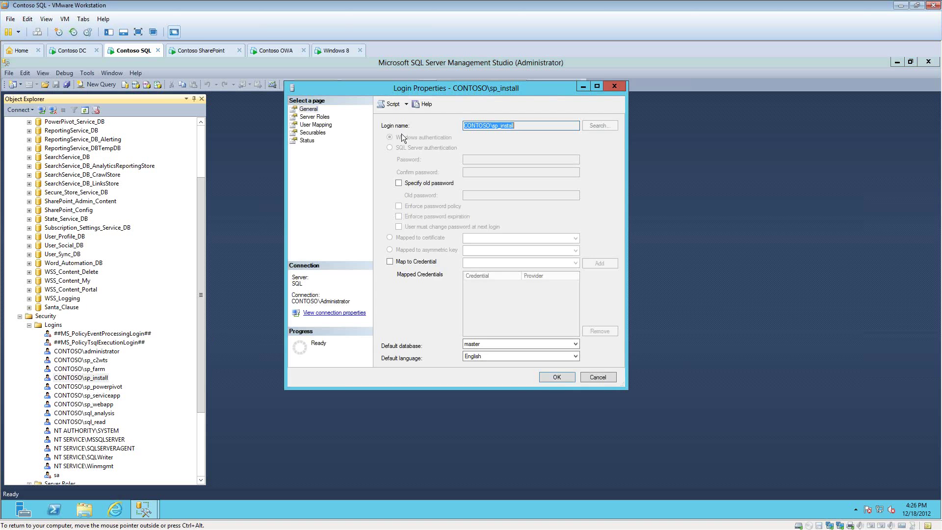
{"action": "left_click", "coordinate": [312, 125]}
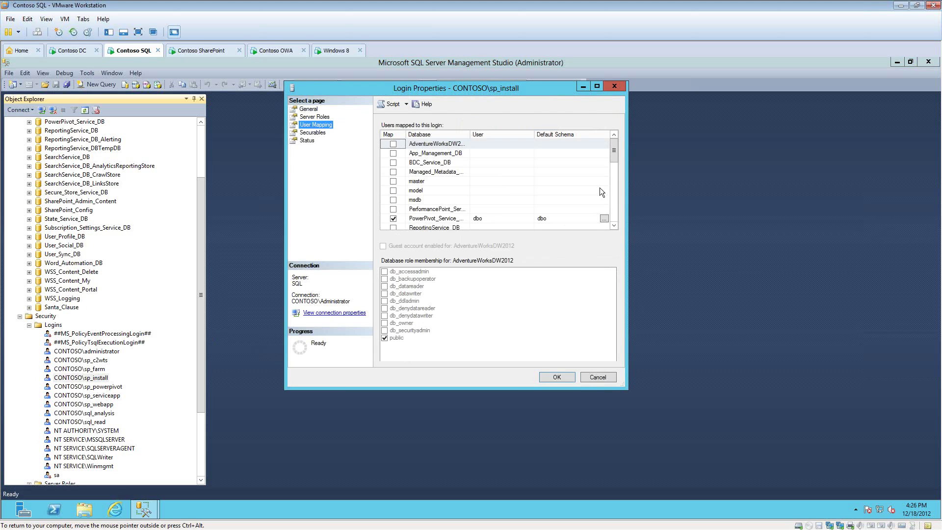
{"action": "scroll", "coordinate": [614, 205], "scroll_direction": "down", "scroll_amount": 3}
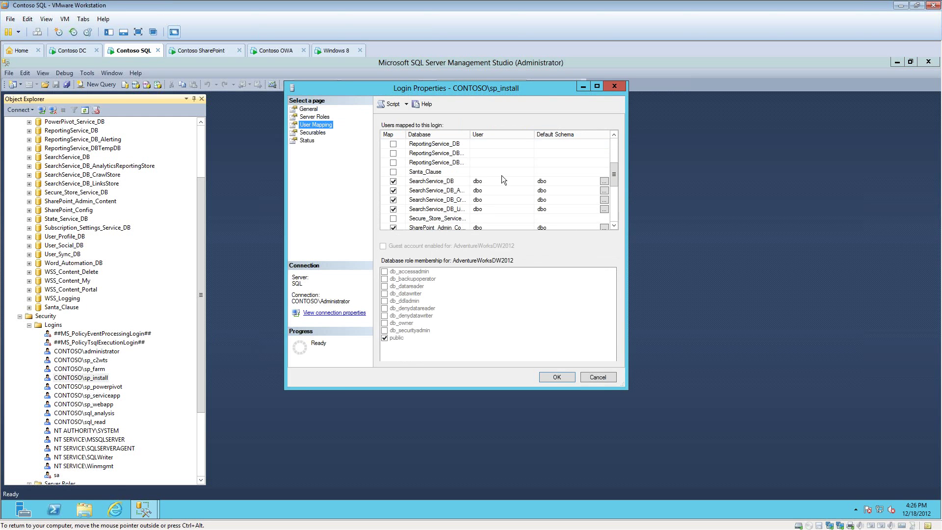
{"action": "left_click", "coordinate": [393, 172]}
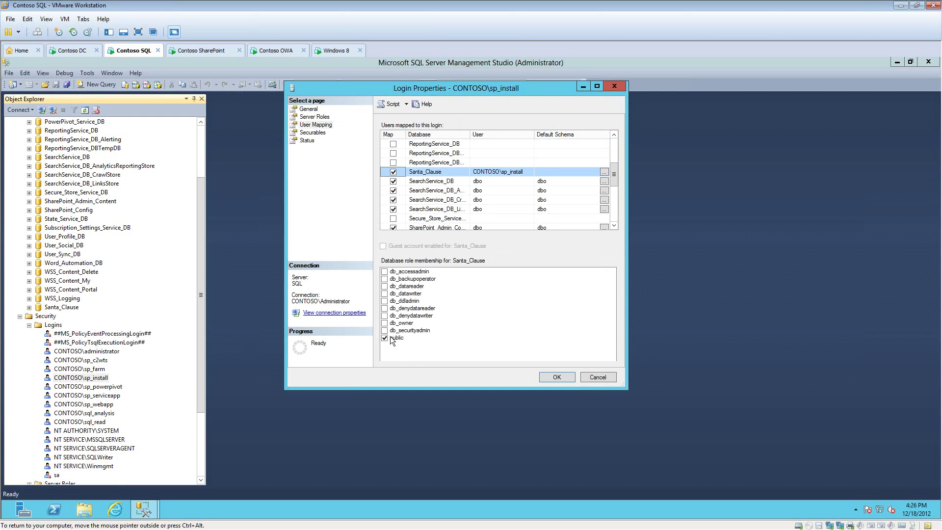
{"action": "left_click", "coordinate": [386, 323]}
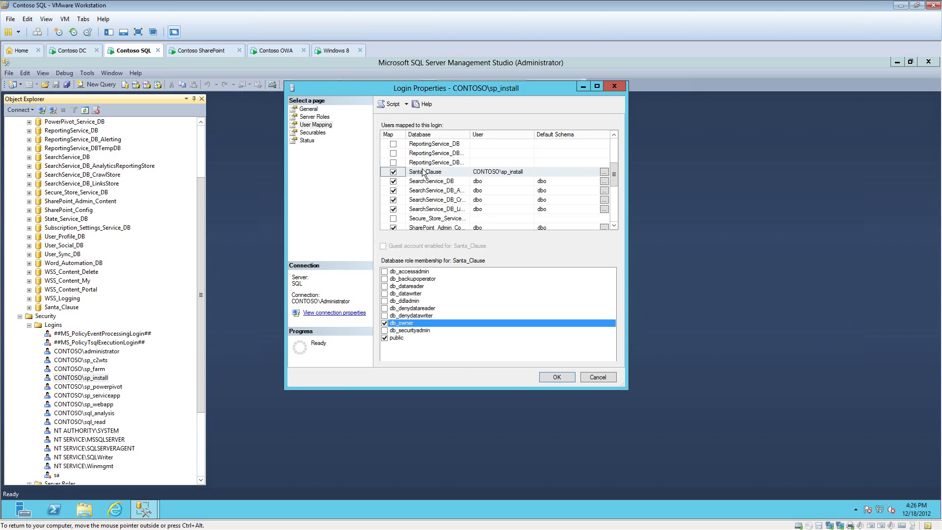
{"action": "left_click", "coordinate": [558, 377]}
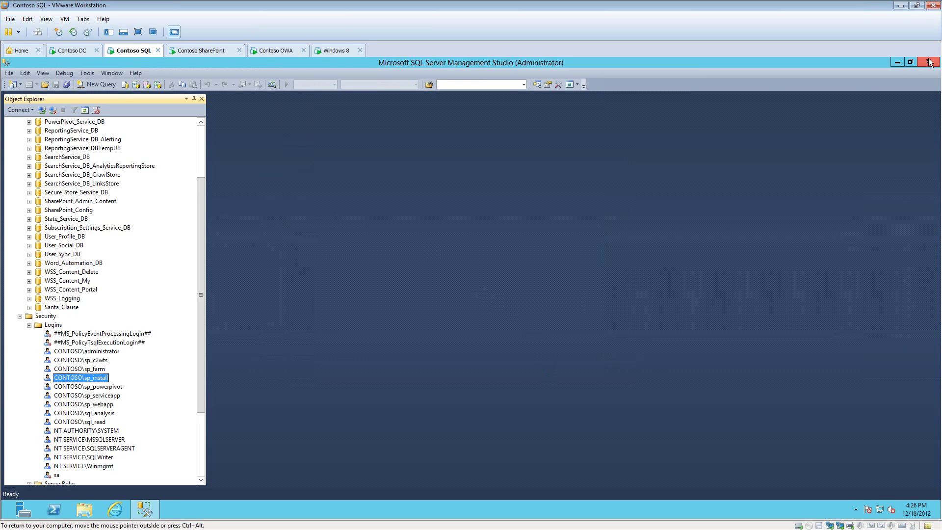
{"action": "left_click", "coordinate": [207, 52]}
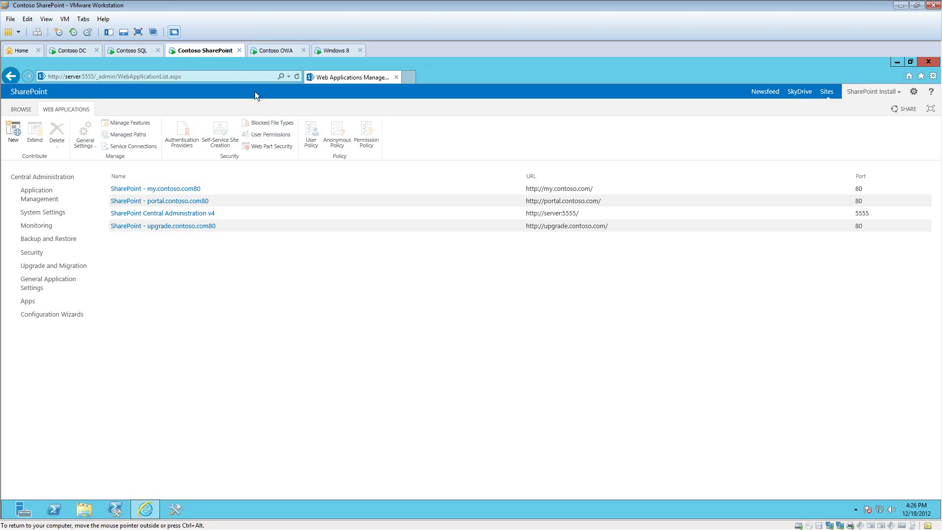
Step: Open Manage content databases for the upgrade.contoso.com web application
{"action": "left_click", "coordinate": [213, 201]}
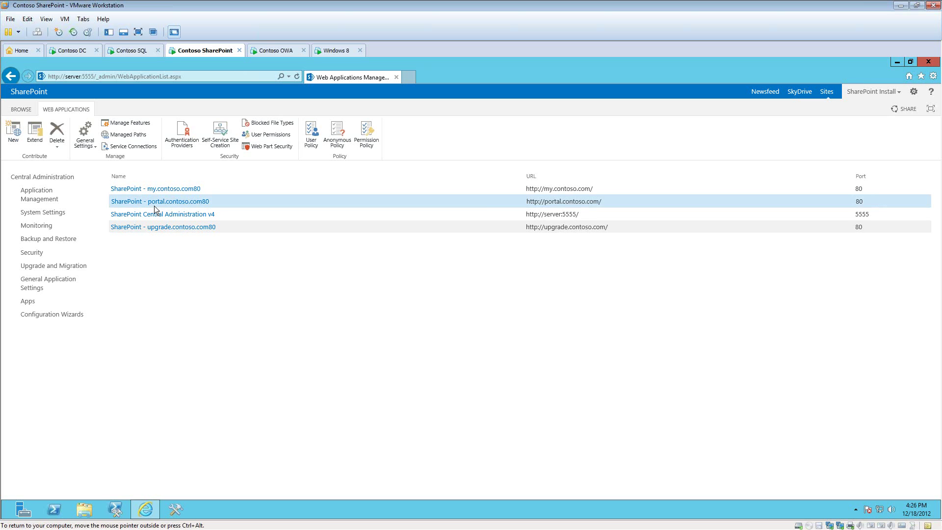
{"action": "left_click", "coordinate": [388, 229]}
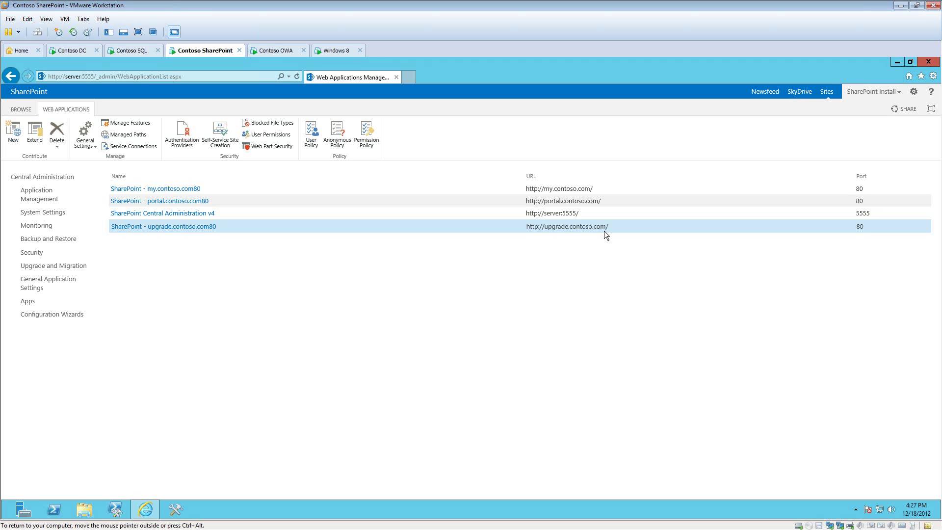
{"action": "left_click", "coordinate": [47, 201]}
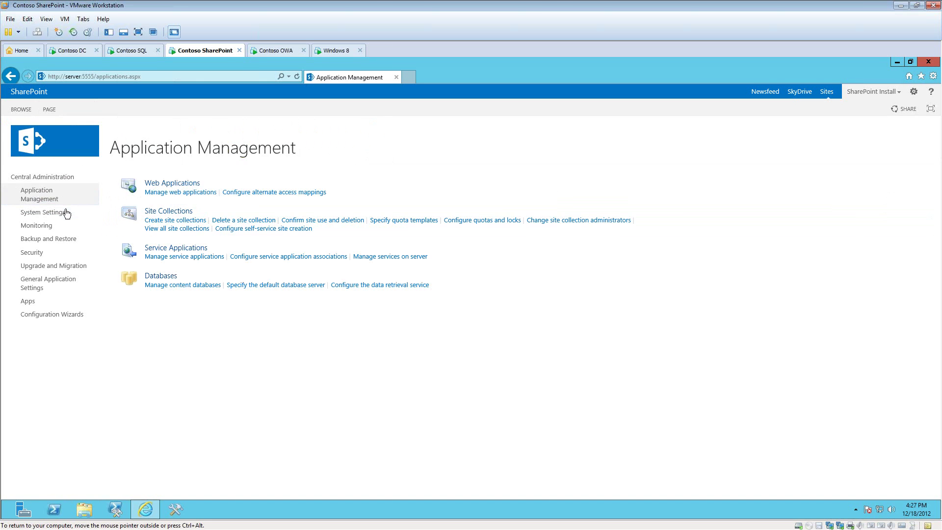
{"action": "left_click", "coordinate": [203, 286]}
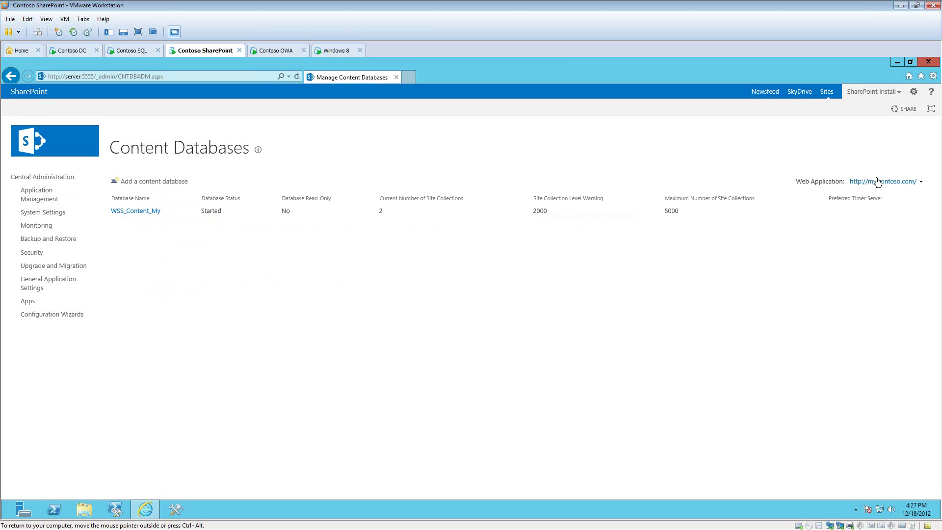
{"action": "left_click", "coordinate": [885, 182]}
{"action": "left_click", "coordinate": [891, 197]}
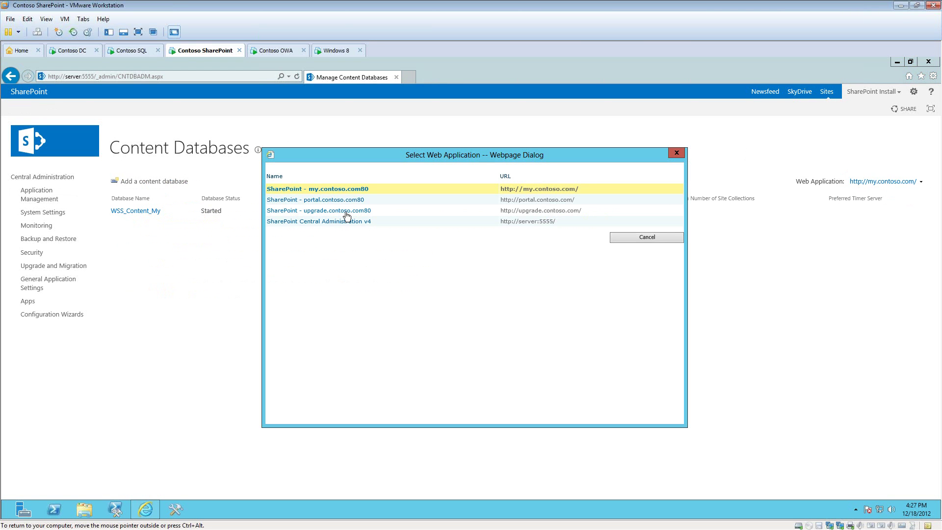
{"action": "left_click", "coordinate": [347, 211]}
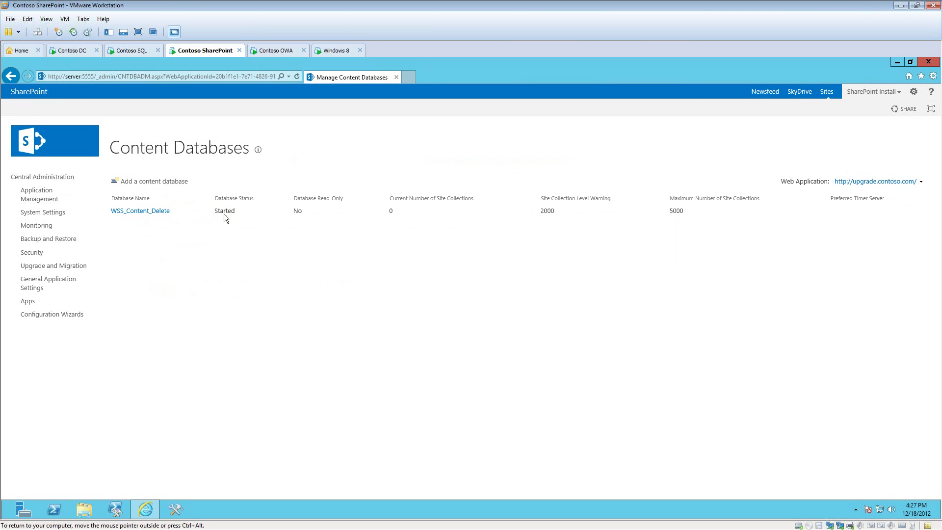
Step: Remove the WSS_Content_Delete content database from the web application
{"action": "left_click", "coordinate": [140, 212]}
{"action": "left_click", "coordinate": [144, 213]}
{"action": "scroll", "coordinate": [472, 384], "scroll_direction": "down", "scroll_amount": 3}
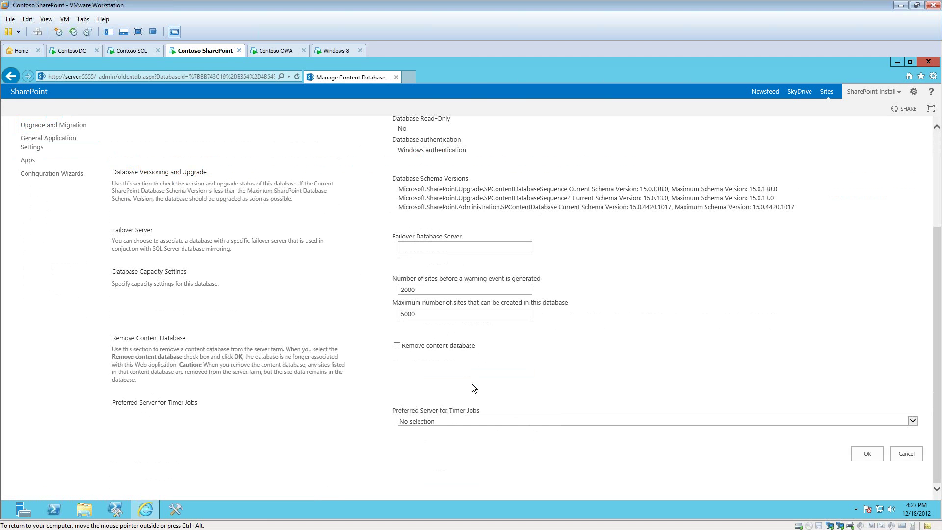
{"action": "left_click", "coordinate": [867, 454]}
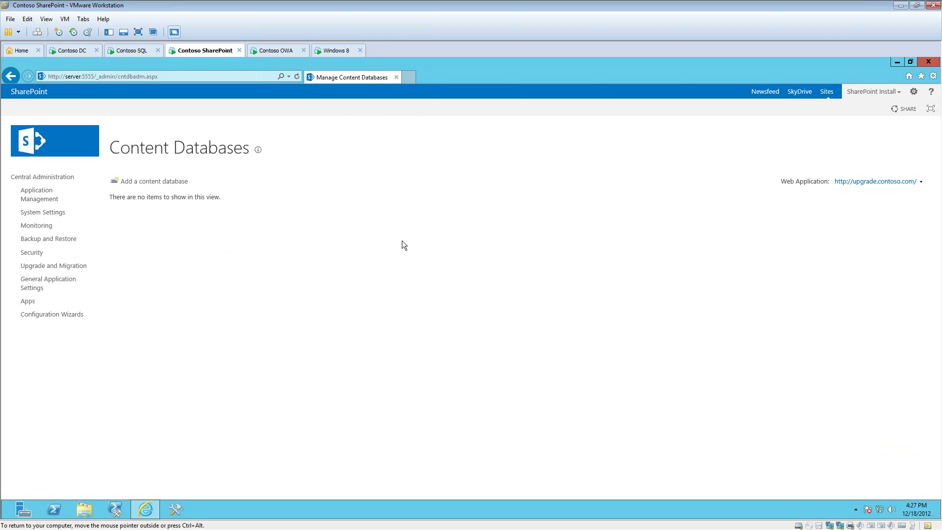
Step: Delete the WSS_Content_Delete database with existing connections closed, then return to the SharePoint VM
{"action": "left_click", "coordinate": [129, 53]}
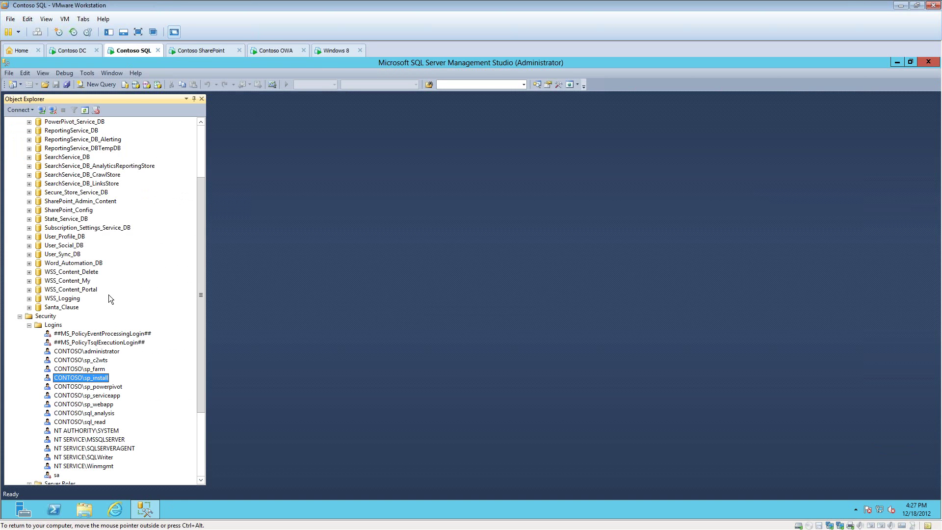
{"action": "left_click", "coordinate": [76, 273]}
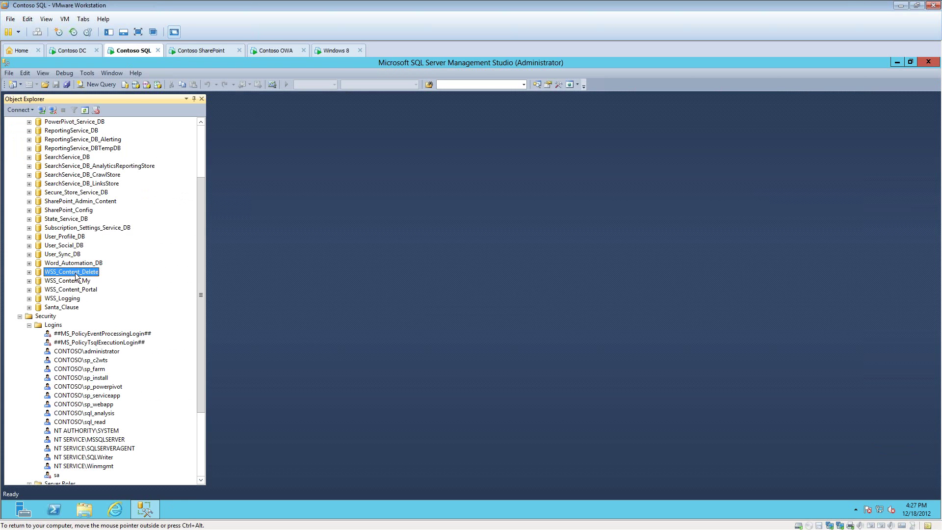
{"action": "right_click", "coordinate": [76, 278]}
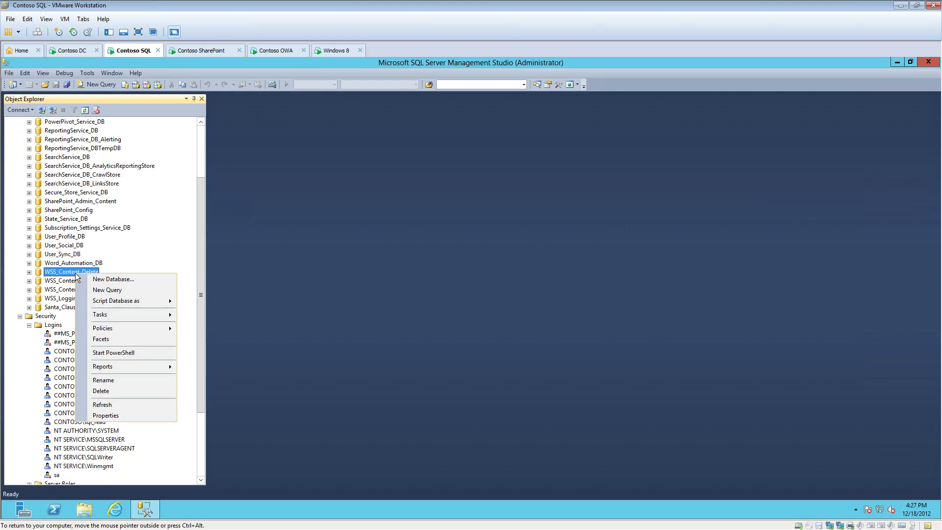
{"action": "left_click", "coordinate": [113, 388]}
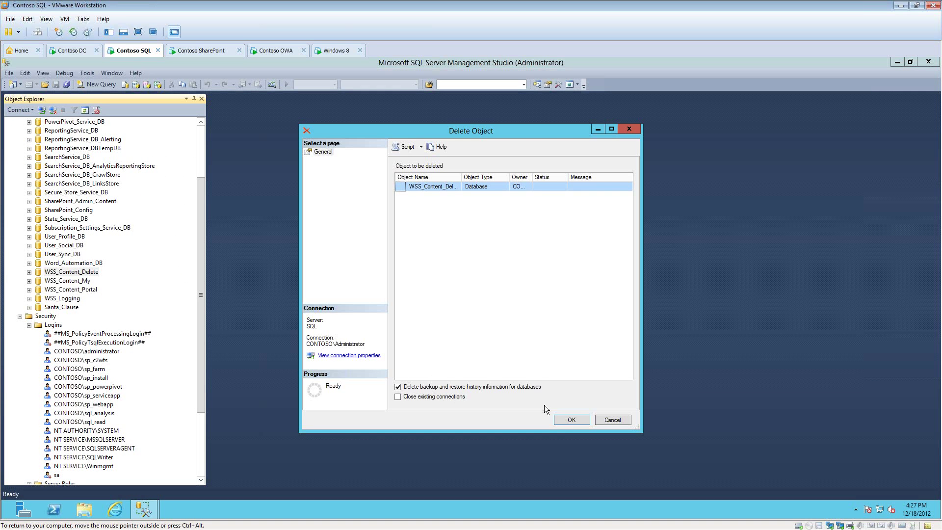
{"action": "left_click", "coordinate": [572, 420]}
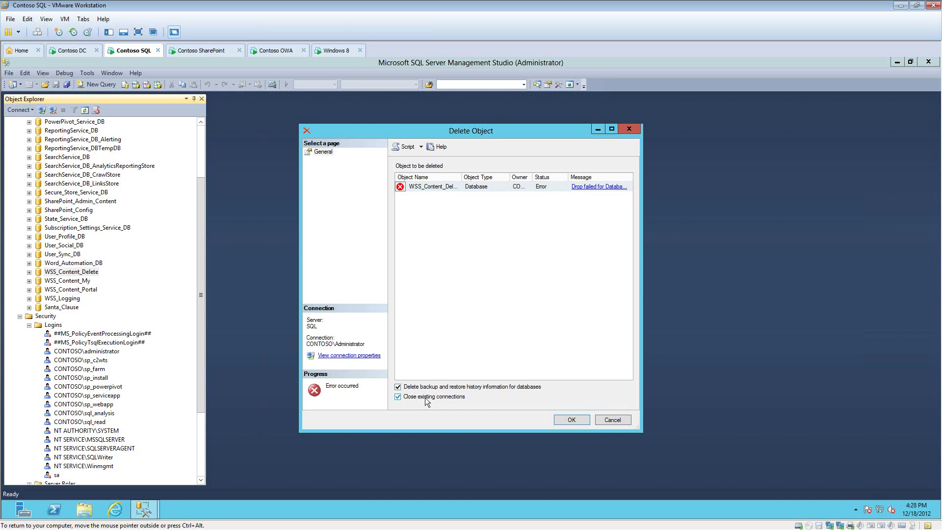
{"action": "left_click", "coordinate": [572, 418]}
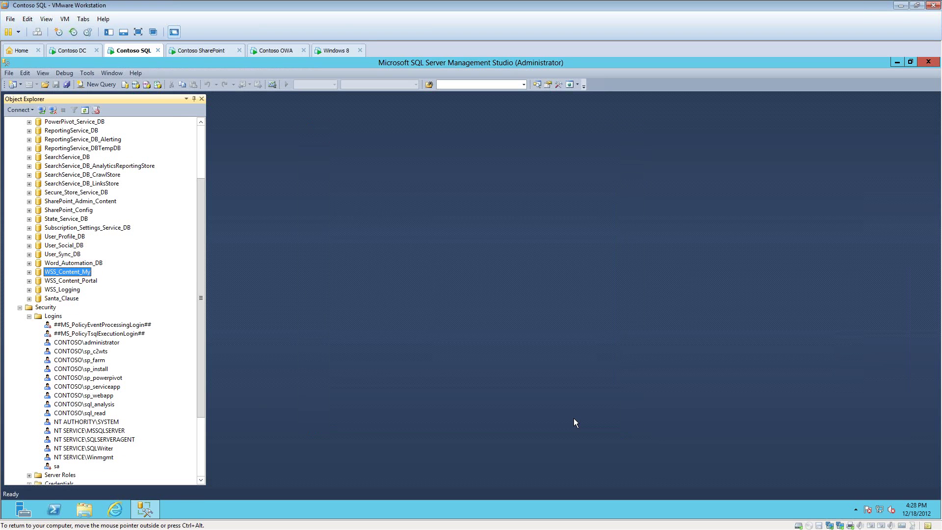
{"action": "left_click", "coordinate": [197, 53]}
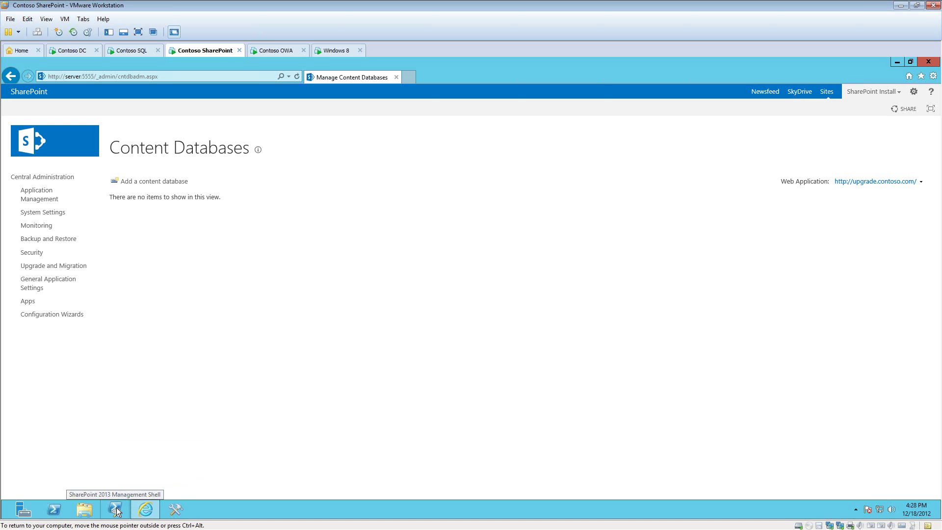
Step: Launch the SharePoint 2013 Management Shell as administrator
{"action": "left_click", "coordinate": [116, 511]}
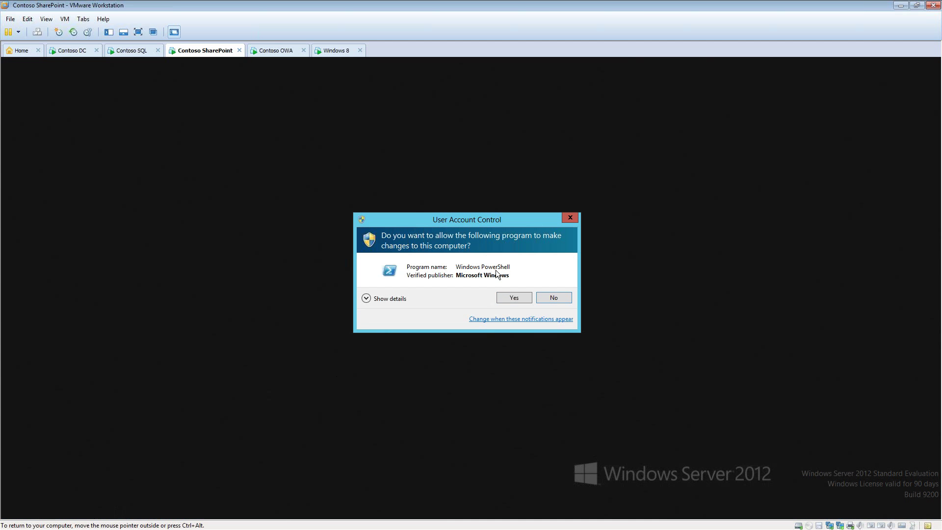
{"action": "left_click", "coordinate": [514, 298]}
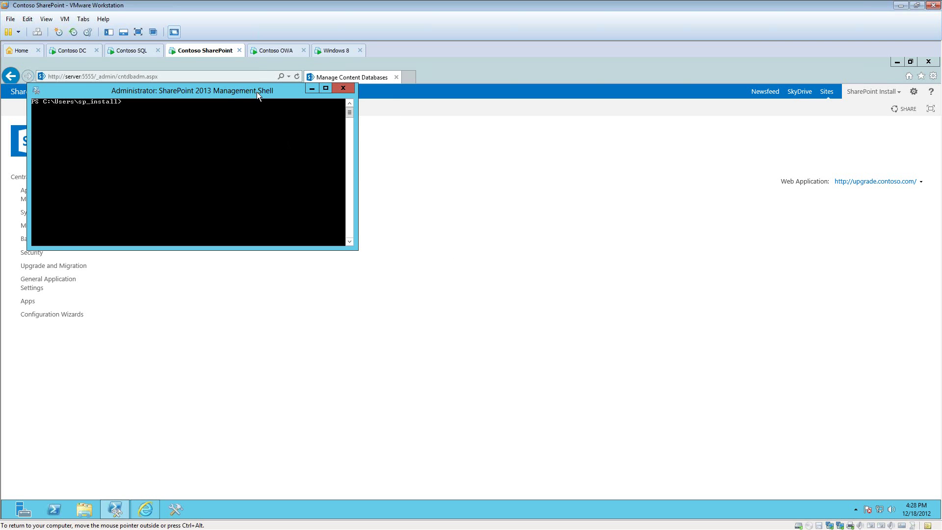
{"action": "left_click_drag", "start_coordinate": [257, 93], "coordinate": [335, 132]}
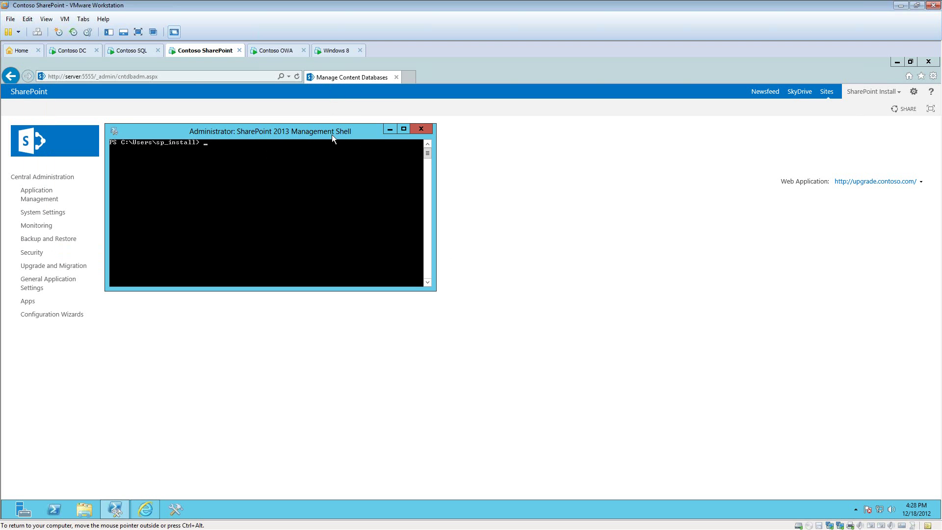
Step: Set the shell font to 10x18 and the screen text colour to bright green
{"action": "right_click", "coordinate": [267, 135]}
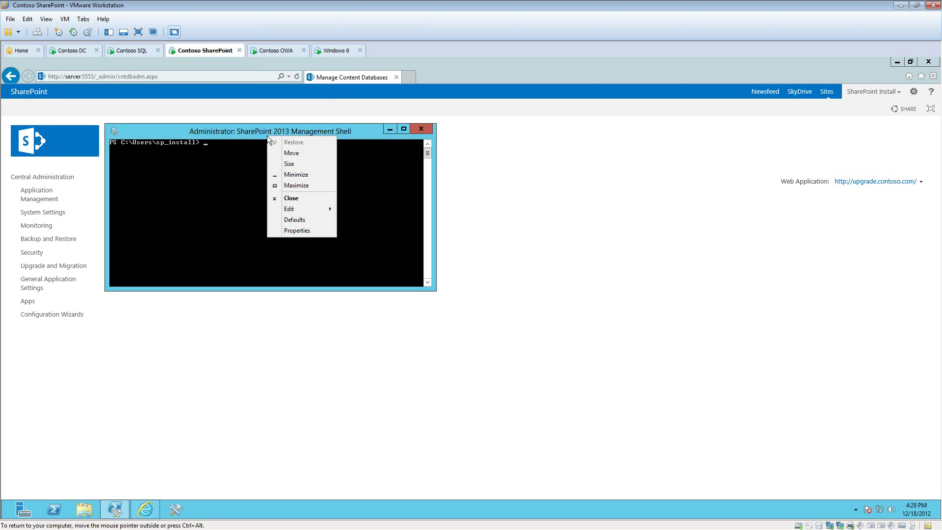
{"action": "left_click", "coordinate": [302, 232]}
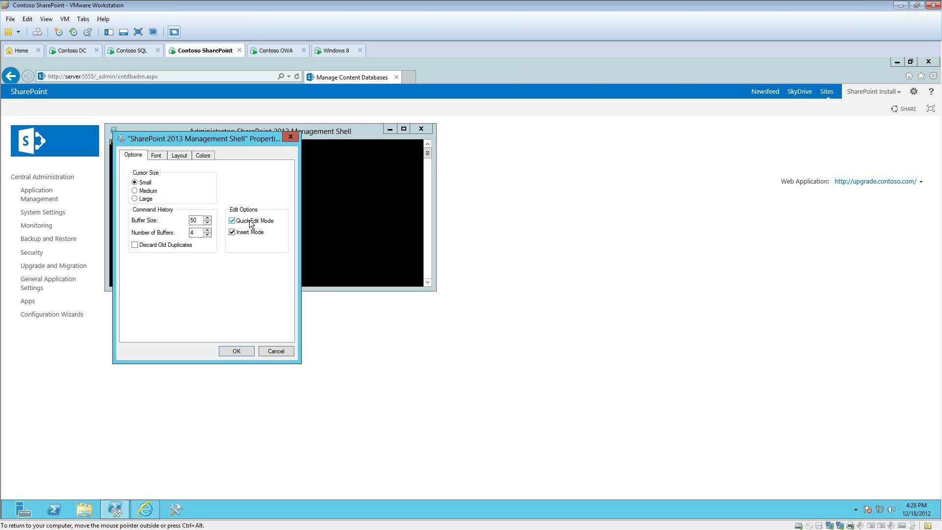
{"action": "left_click", "coordinate": [156, 156]}
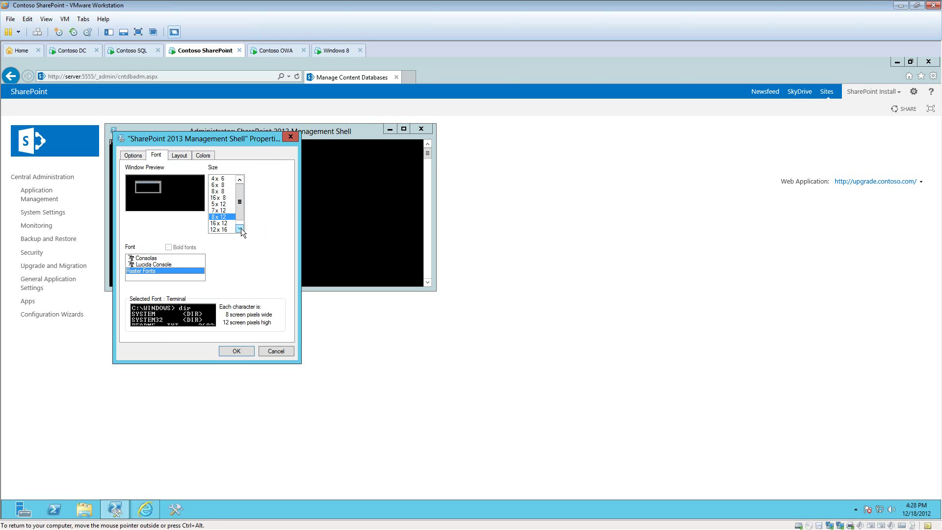
{"action": "left_click", "coordinate": [241, 228]}
{"action": "left_click", "coordinate": [228, 229]}
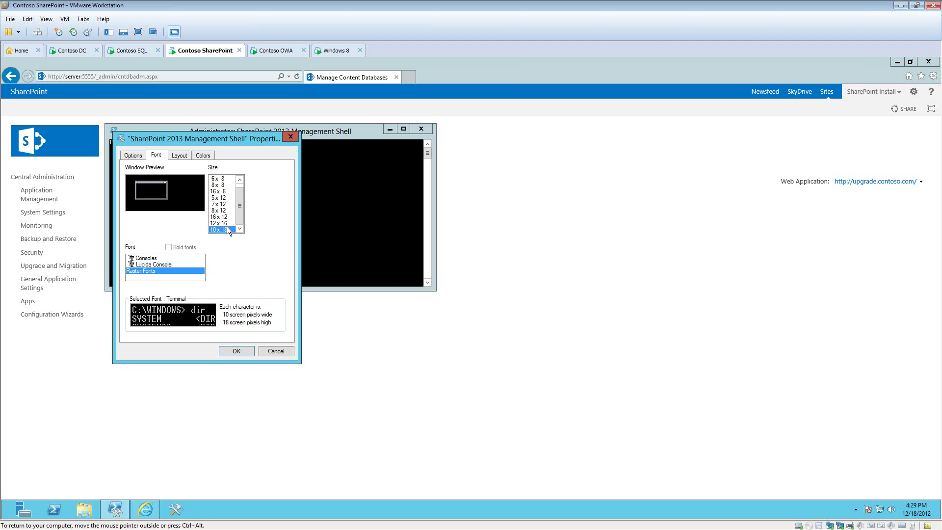
{"action": "left_click", "coordinate": [208, 158]}
{"action": "left_click", "coordinate": [157, 175]}
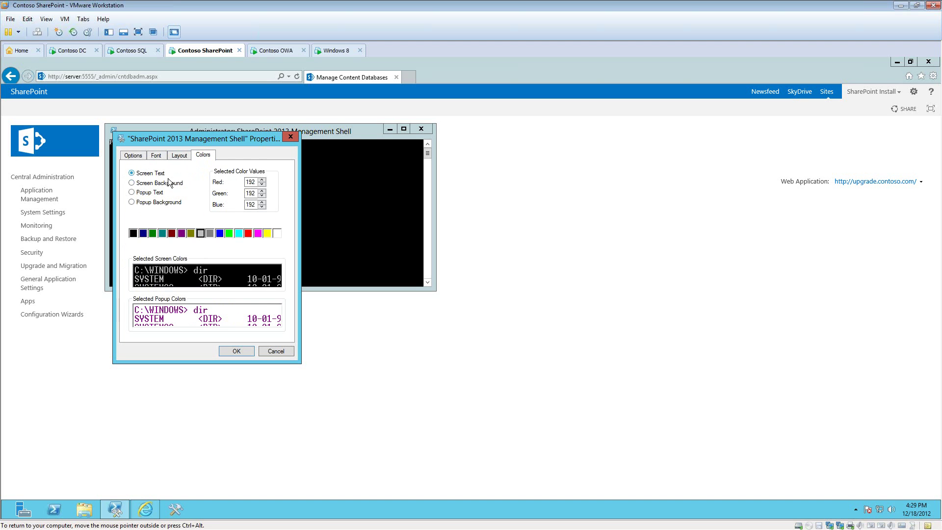
{"action": "left_click", "coordinate": [229, 234]}
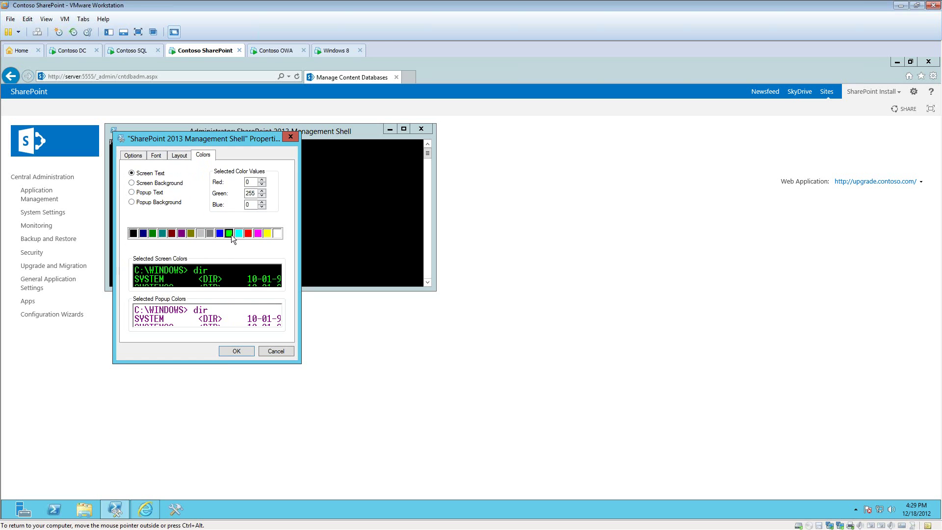
{"action": "left_click", "coordinate": [236, 352]}
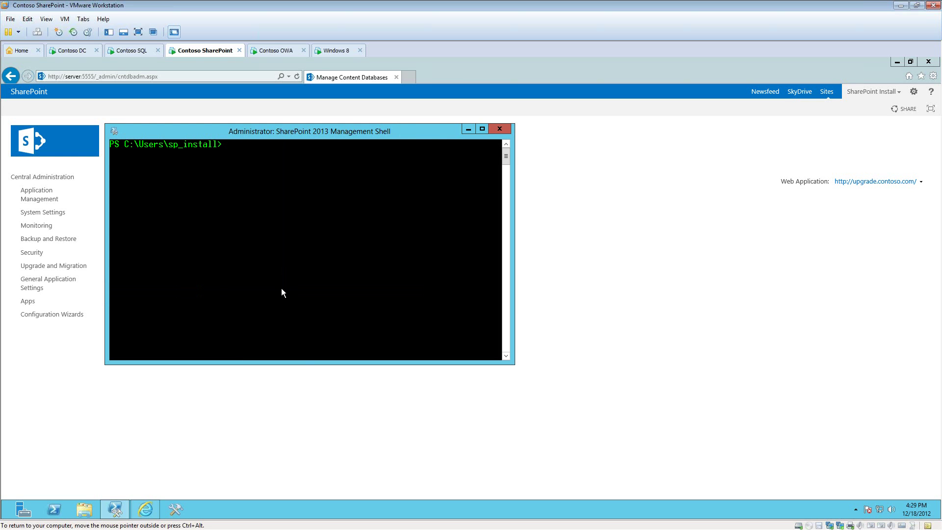
Step: Run Start-Transcript to record the session
{"action": "type", "text": "start-transc"}
{"action": "key", "text": "Tab"}
{"action": "key", "text": "Return"}
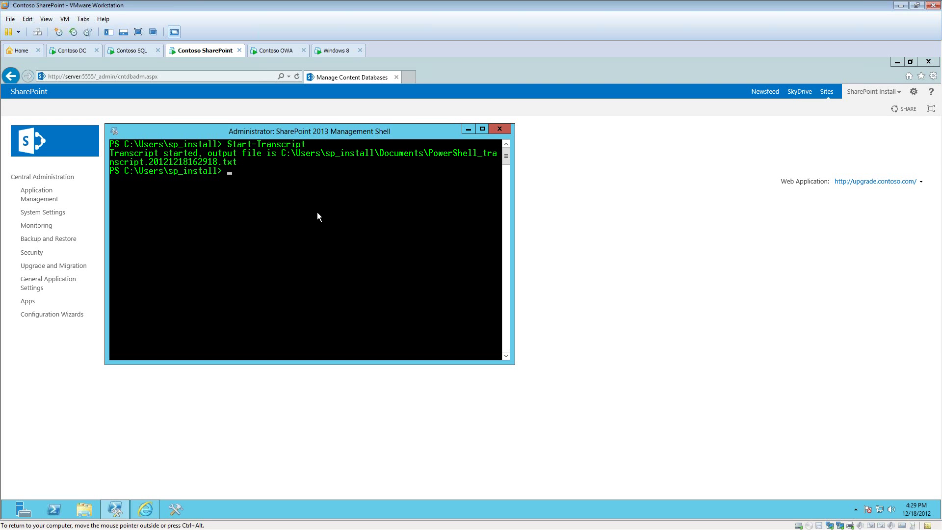
{"action": "type", "text": "test-spc"}
{"action": "key", "text": "Tab"}
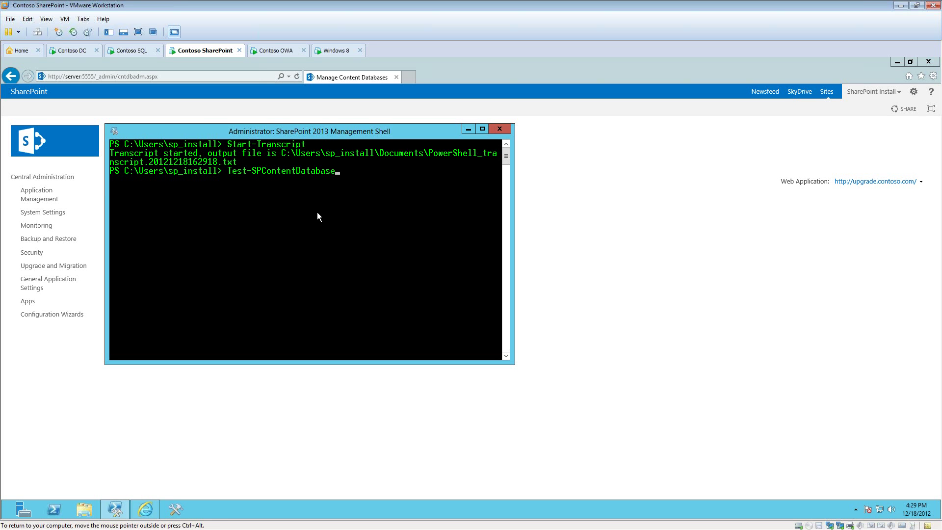
{"action": "type", "text": "-"}
{"action": "key", "text": "Tab"}
{"action": "type", "text": "wSS"}
{"action": "key", "text": "BackSpace"}
{"action": "key", "text": "BackSpace"}
{"action": "key", "text": "BackSpace"}
{"action": "type", "text": "Santa_Clause -W"}
{"action": "key", "text": "Tab"}
{"action": "type", "text": "h"}
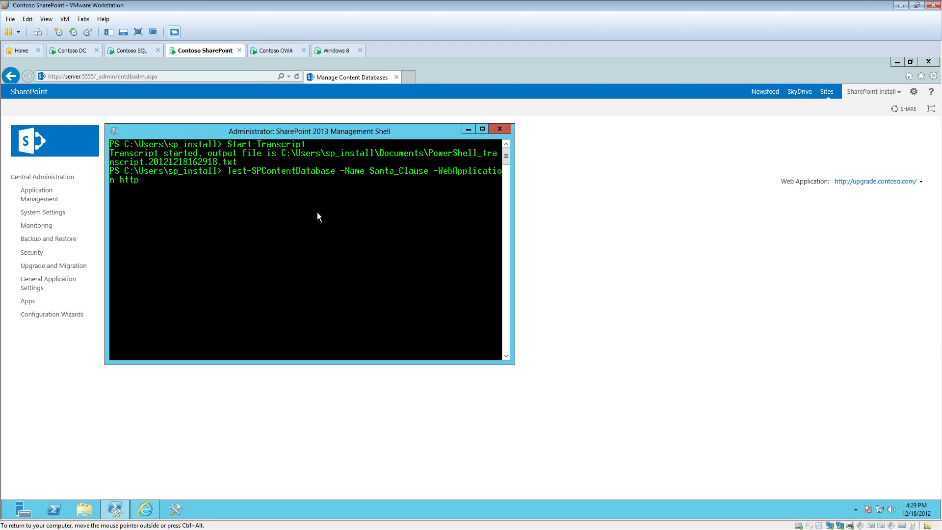
{"action": "type", "text": "ttp://upgrade.contoso.com"}
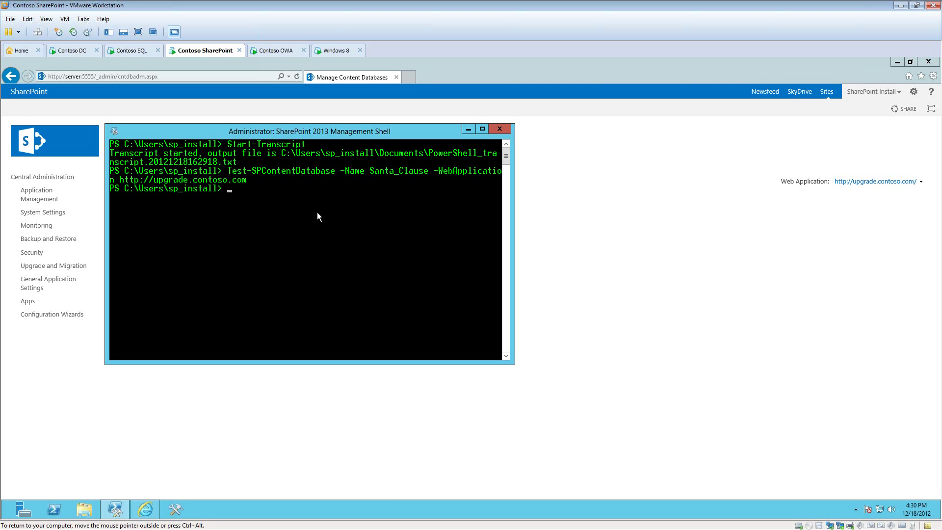
{"action": "type", "text": "mount-spcon"}
{"action": "key", "text": "Tab"}
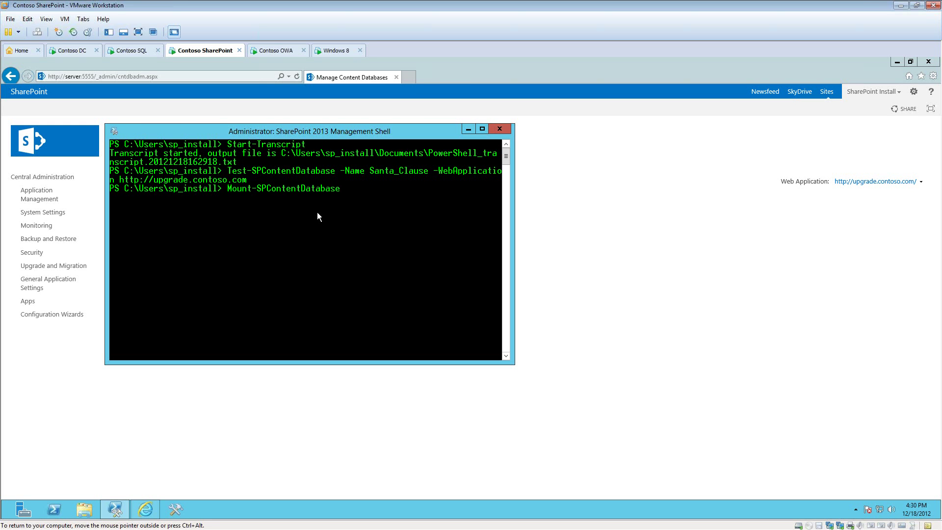
{"action": "type", "text": "-n"}
{"action": "key", "text": "Tab"}
{"action": "key", "text": "Tab"}
{"action": "key", "text": "shift+Tab"}
{"action": "type", "text": "Santa_Clause -w"}
{"action": "key", "text": "Tab"}
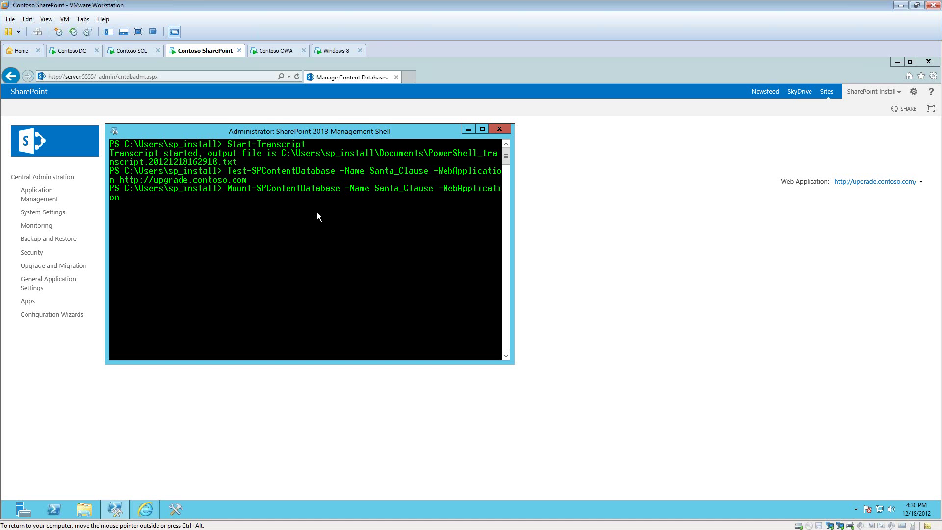
{"action": "type", "text": "http://upgrade.contoso.com"}
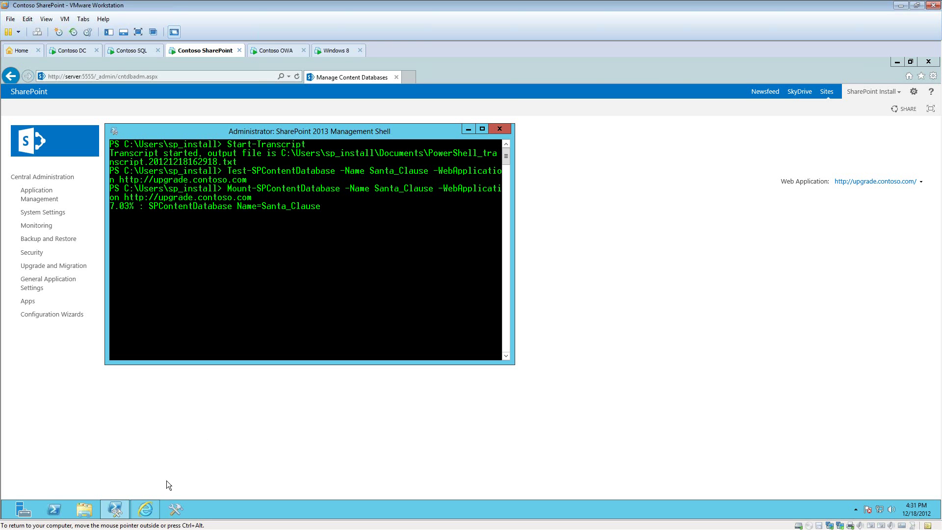
Step: Open a second elevated Management Shell while the mount runs, then close it
{"action": "right_click", "coordinate": [114, 511]}
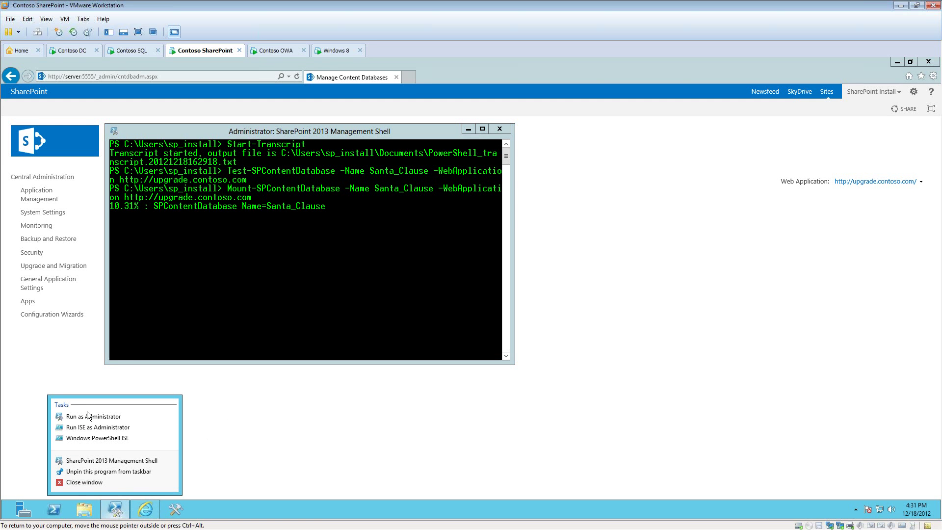
{"action": "left_click", "coordinate": [90, 417]}
{"action": "left_click", "coordinate": [513, 298]}
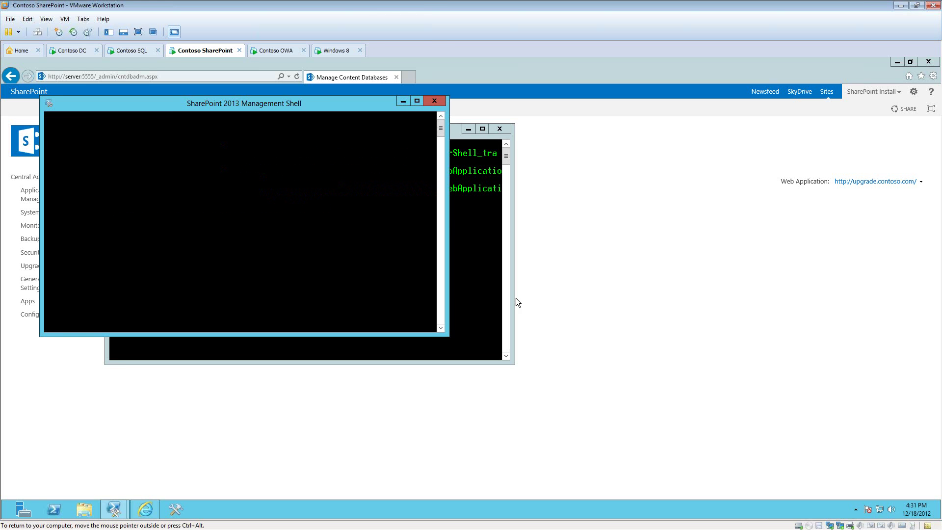
{"action": "left_click_drag", "start_coordinate": [169, 103], "coordinate": [570, 152]}
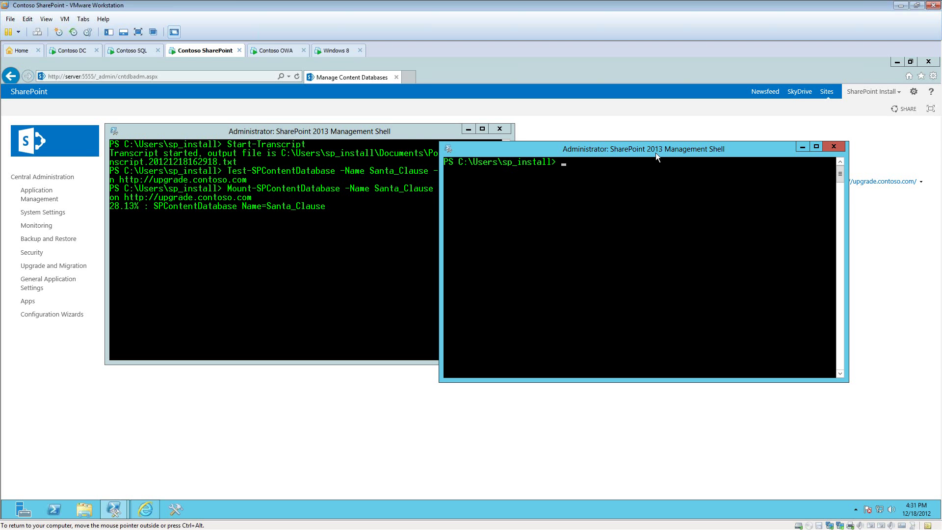
{"action": "left_click", "coordinate": [834, 146]}
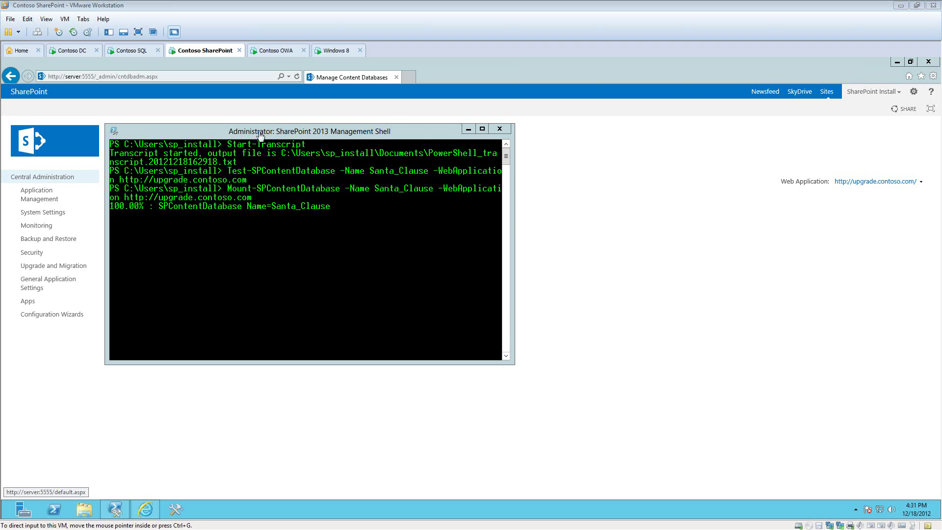
Step: Check Upgrade Status in Central Administration: the Santa_Clause session succeeded with 0 errors and 0 warnings
{"action": "left_click", "coordinate": [58, 330]}
{"action": "left_click", "coordinate": [55, 268]}
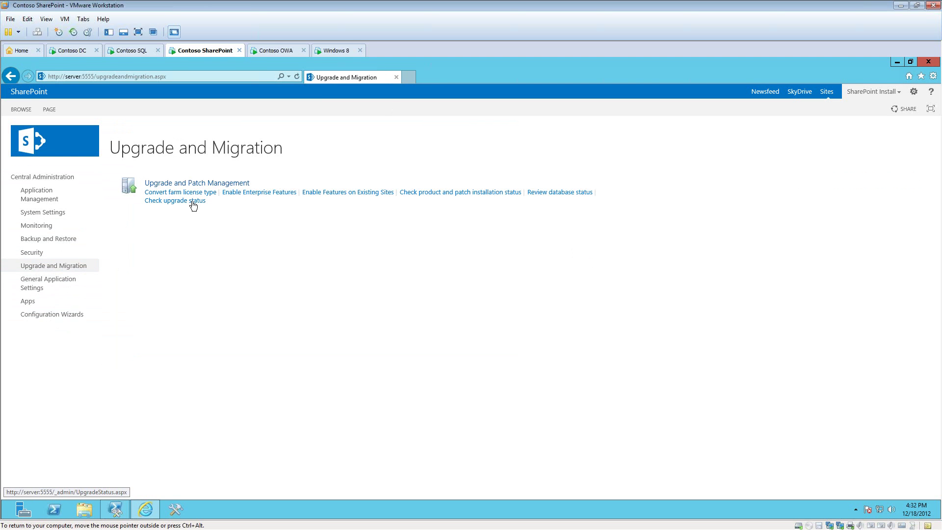
{"action": "left_click", "coordinate": [194, 201]}
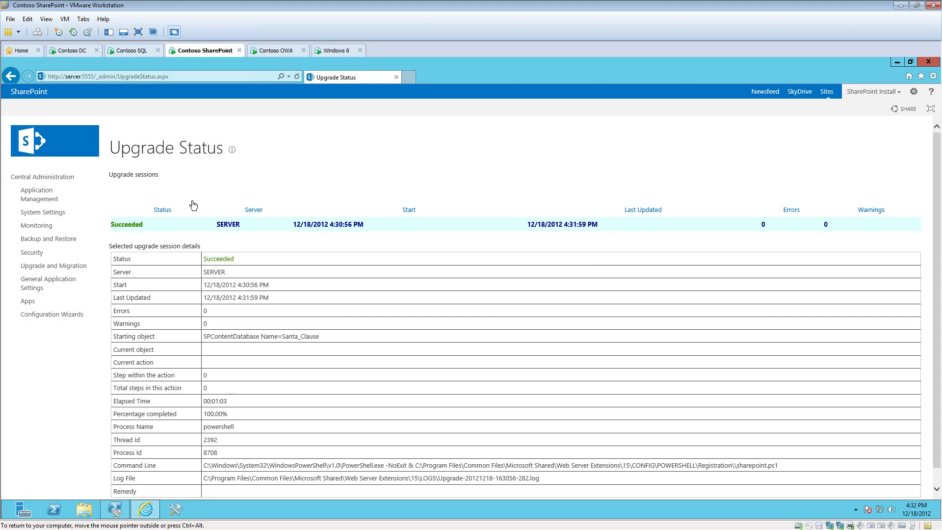
{"action": "scroll", "coordinate": [342, 298], "scroll_direction": "down", "scroll_amount": 1}
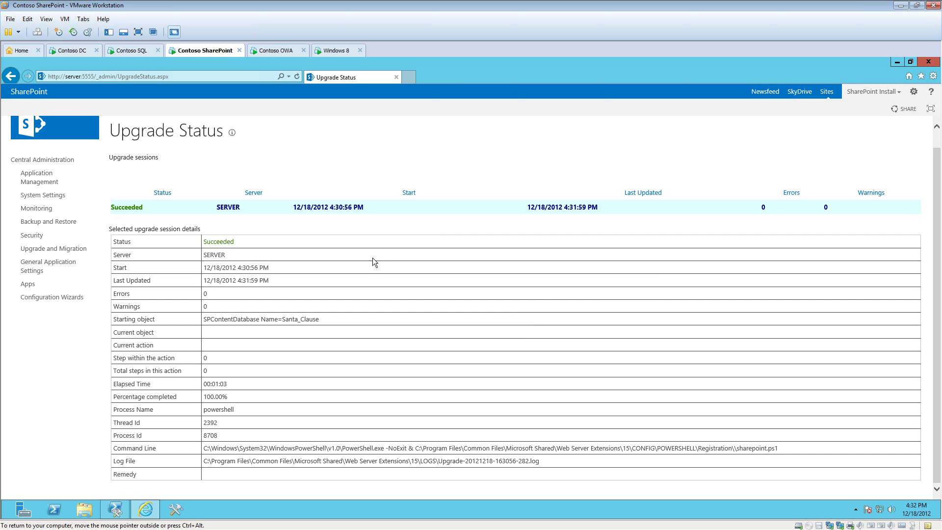
{"action": "left_click", "coordinate": [407, 77]}
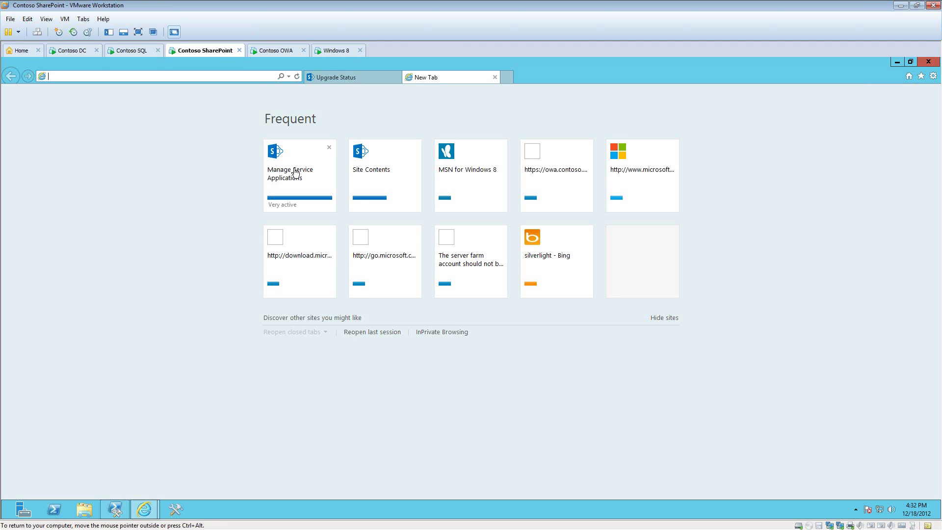
{"action": "type", "text": "http://ug"}
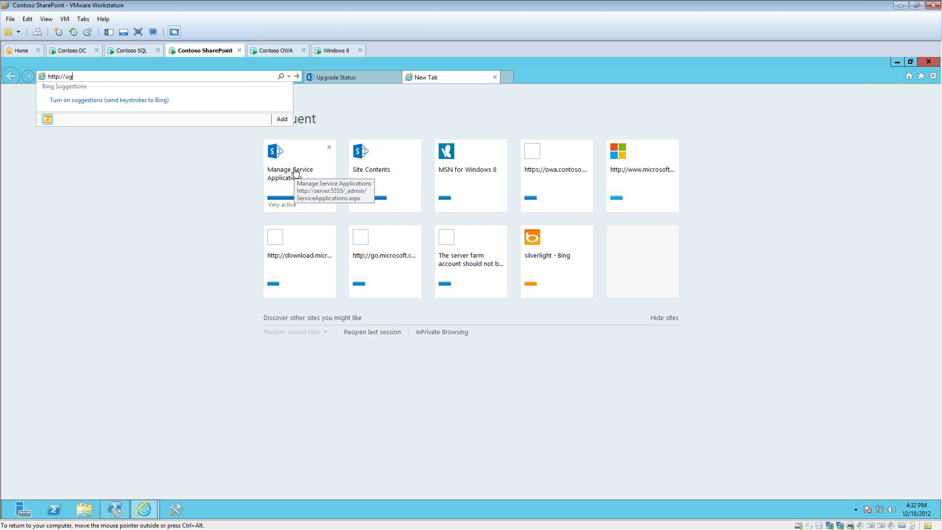
{"action": "type", "text": "pgrade.contos"}
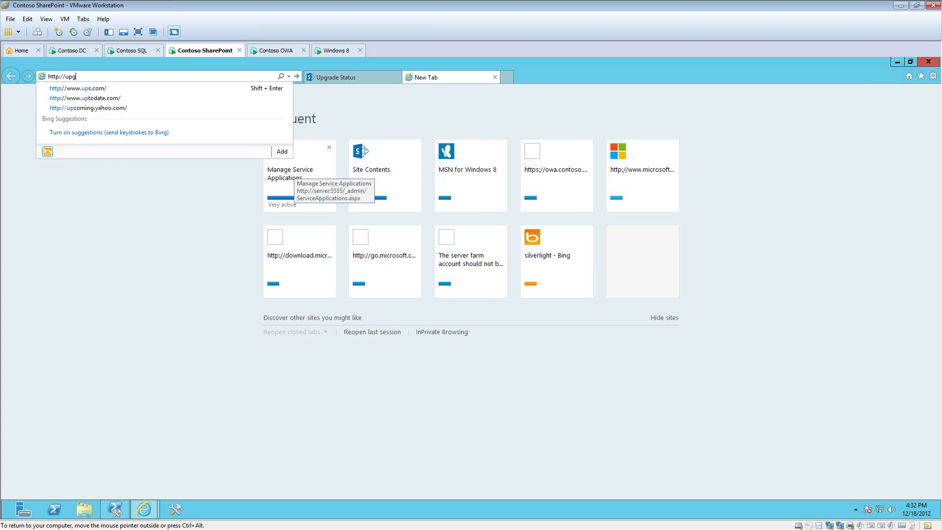
{"action": "type", "text": "o.com"}
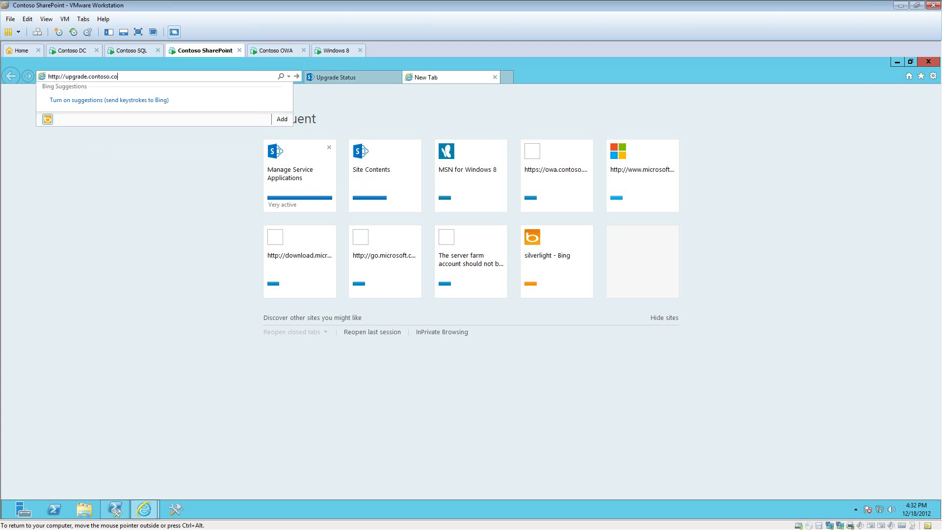
{"action": "key", "text": "Return"}
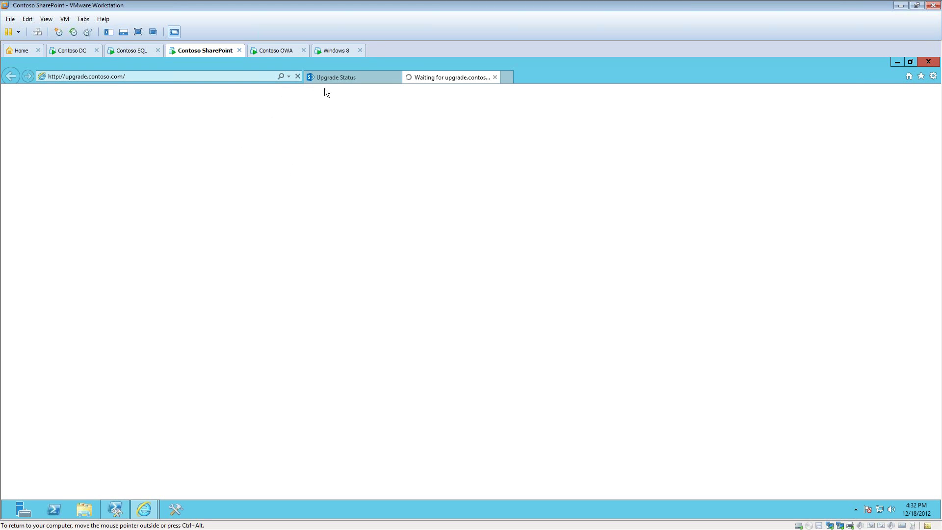
{"action": "left_click", "coordinate": [85, 509]}
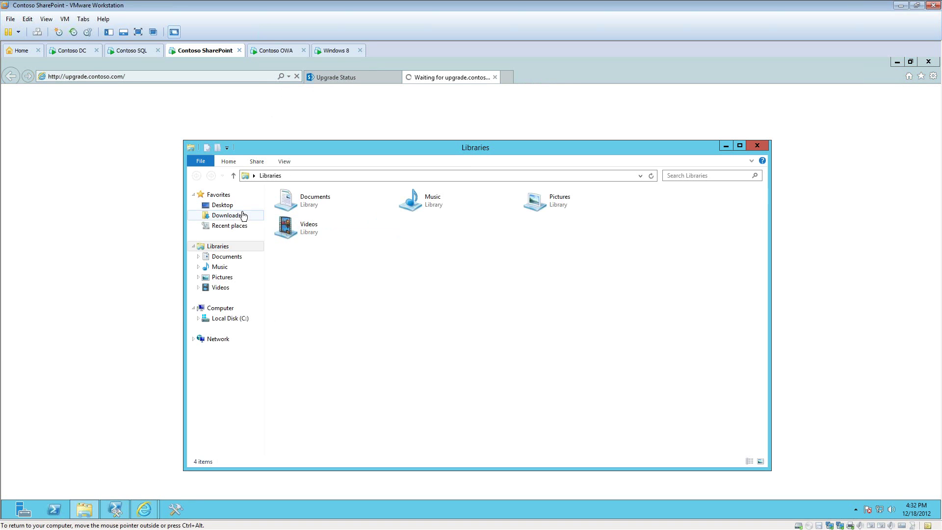
{"action": "left_click", "coordinate": [230, 318]}
{"action": "left_click", "coordinate": [291, 227]}
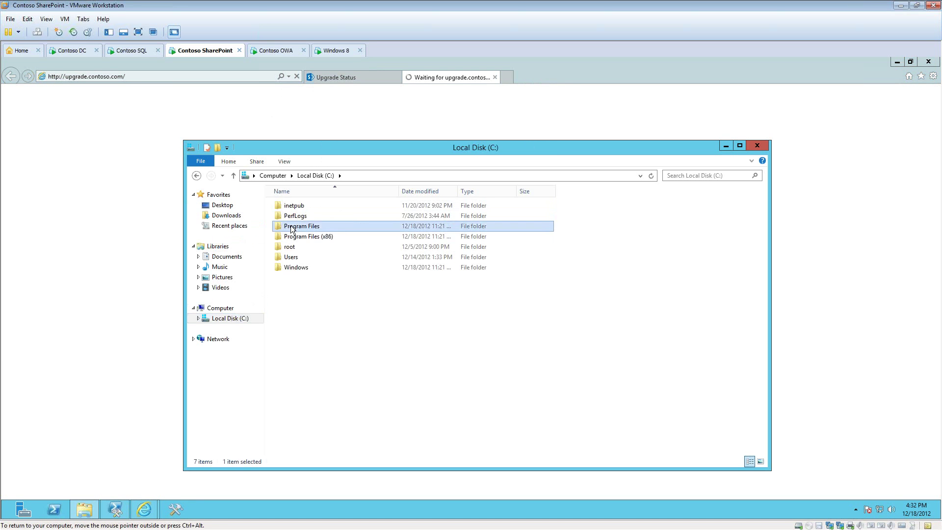
{"action": "double_click", "coordinate": [291, 227]}
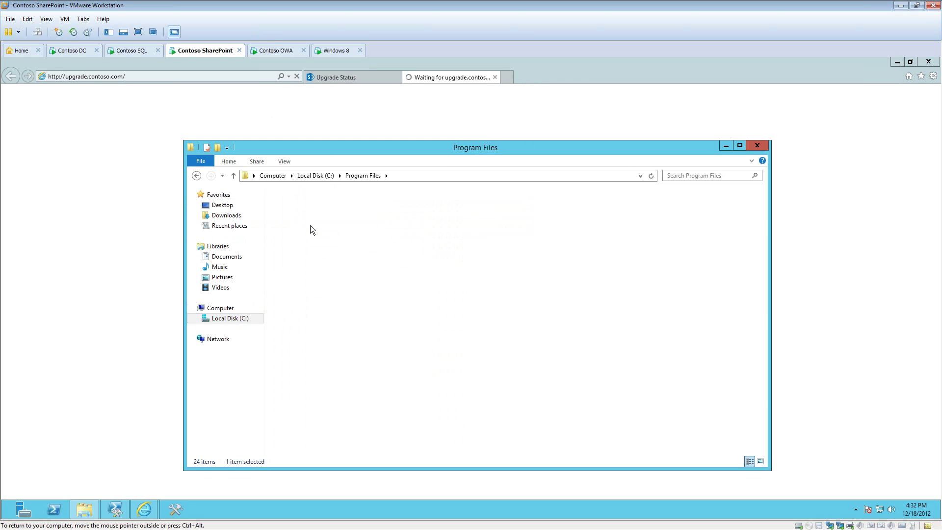
{"action": "double_click", "coordinate": [311, 225]}
{"action": "double_click", "coordinate": [349, 205]}
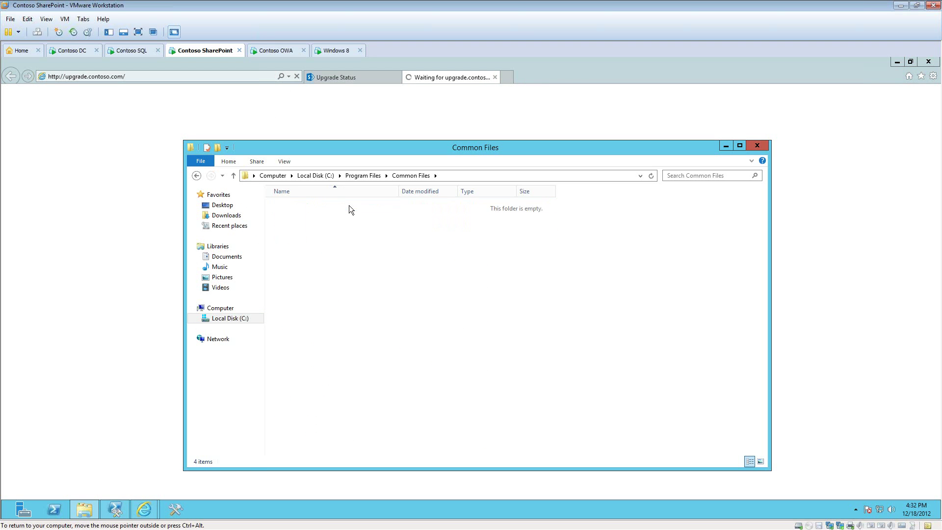
{"action": "double_click", "coordinate": [375, 359]}
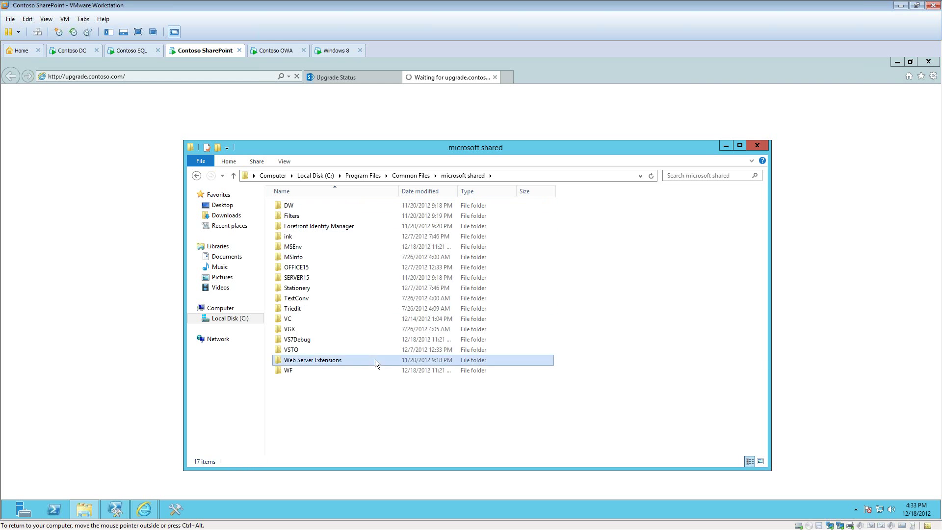
{"action": "double_click", "coordinate": [318, 217]}
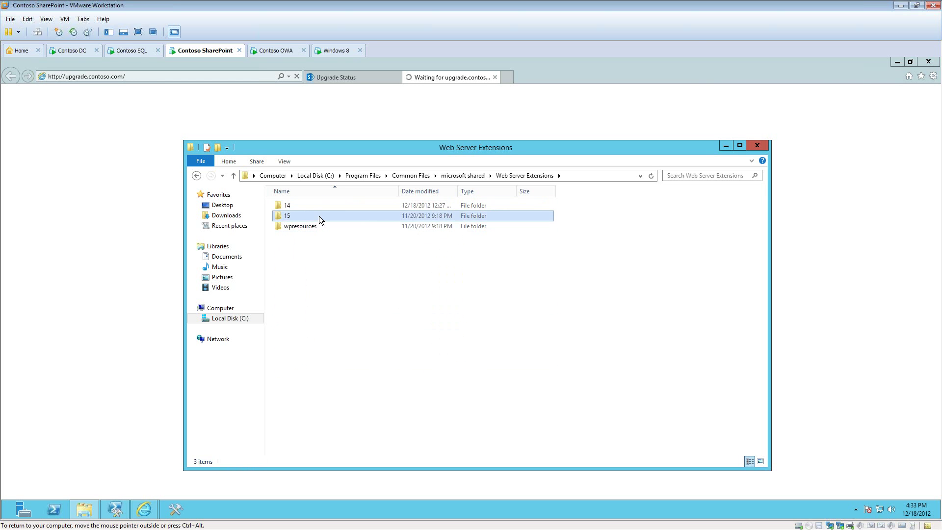
{"action": "double_click", "coordinate": [342, 277]}
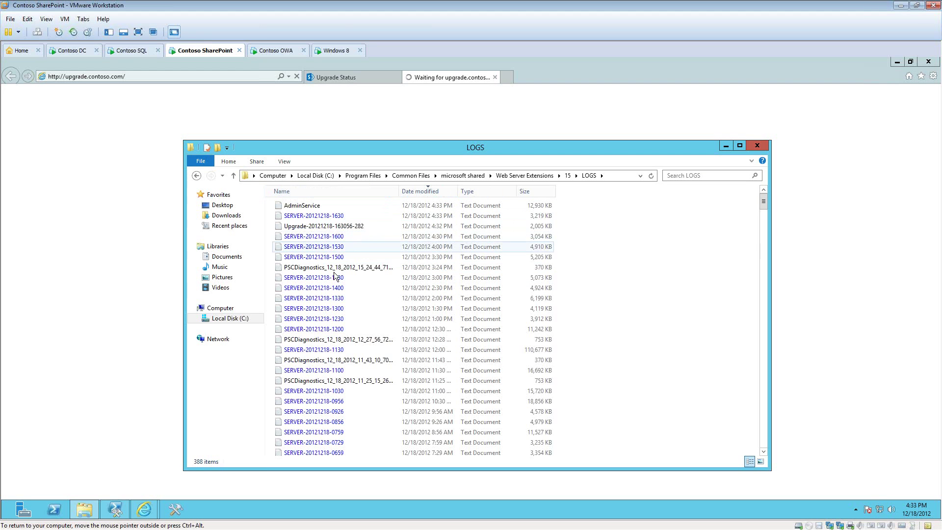
{"action": "left_click", "coordinate": [352, 228]}
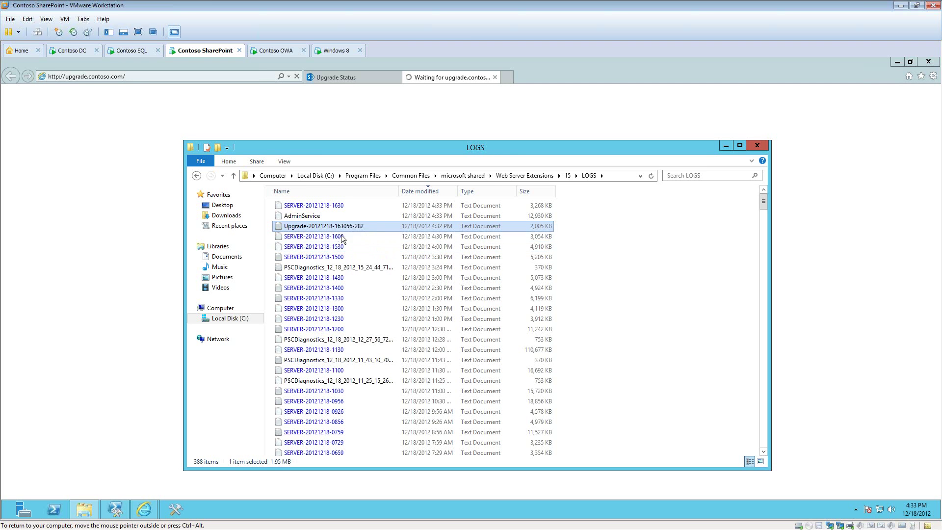
{"action": "left_click", "coordinate": [726, 147]}
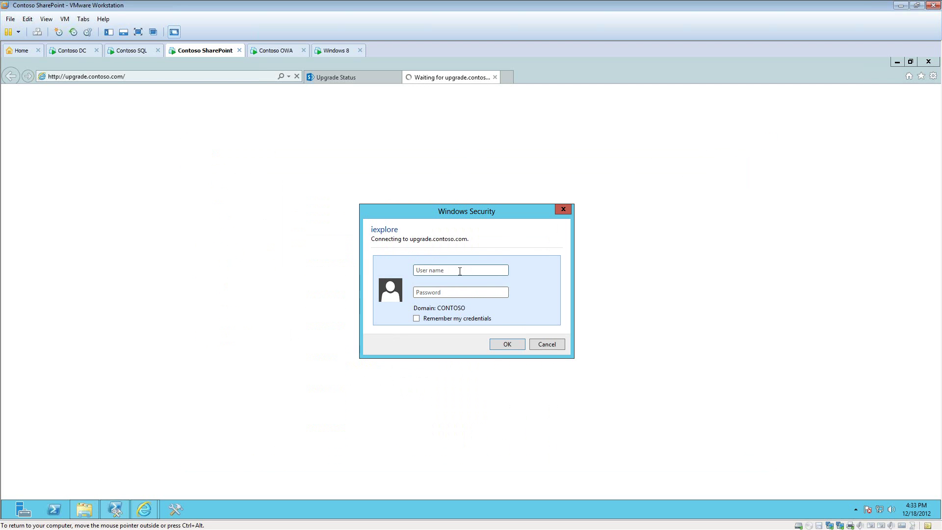
Step: Enter the install account's user name and password for upgrade.contoso.com, then return to the Upgrade Status tab
{"action": "left_click", "coordinate": [460, 270]}
{"action": "type", "text": "sp_instalpass@word1"}
{"action": "key", "text": "Return"}
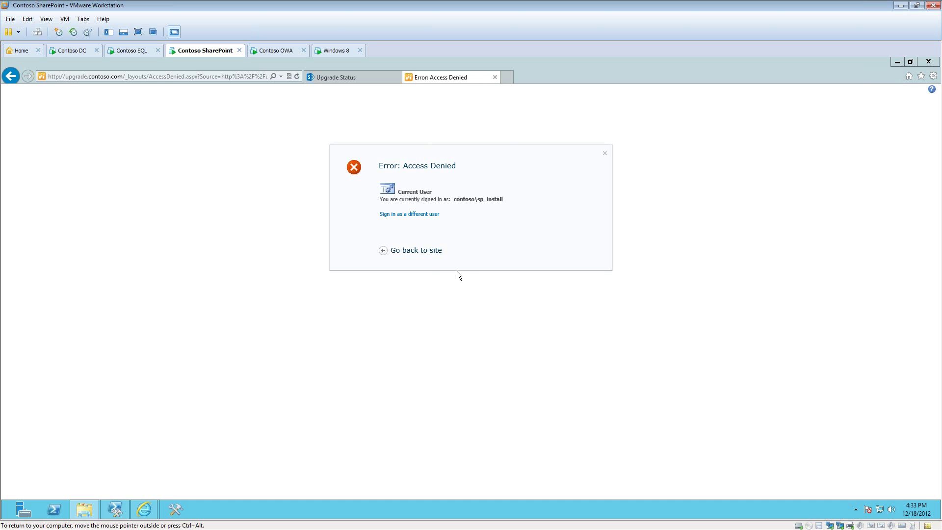
{"action": "left_click", "coordinate": [349, 80]}
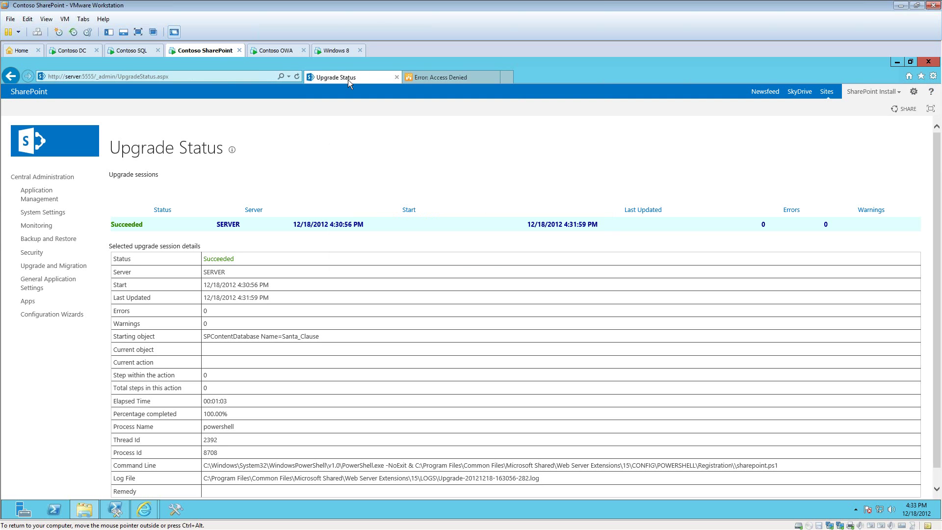
Step: Go to Application Management > Change site collection administrators and begin choosing a different site collection
{"action": "left_click", "coordinate": [36, 199]}
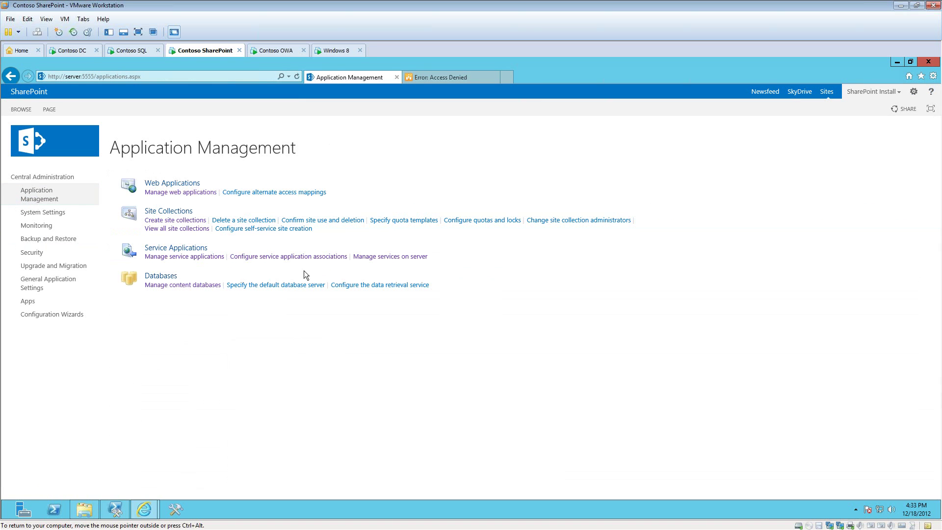
{"action": "left_click", "coordinate": [205, 256]}
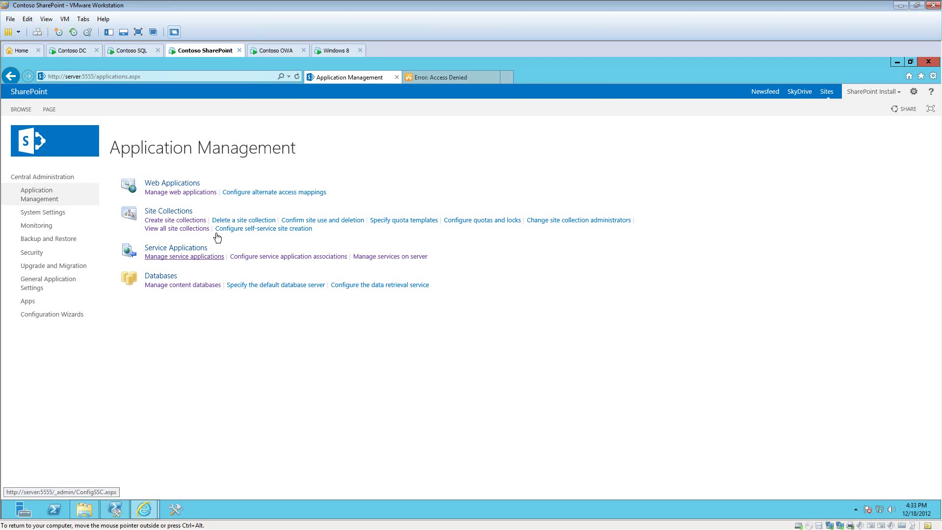
{"action": "left_click", "coordinate": [578, 223]}
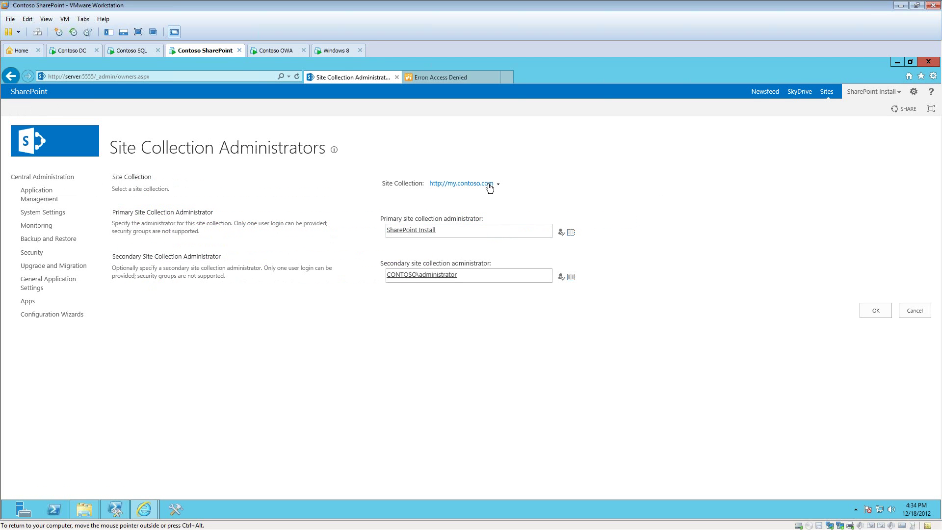
{"action": "left_click", "coordinate": [490, 188]}
{"action": "left_click", "coordinate": [479, 196]}
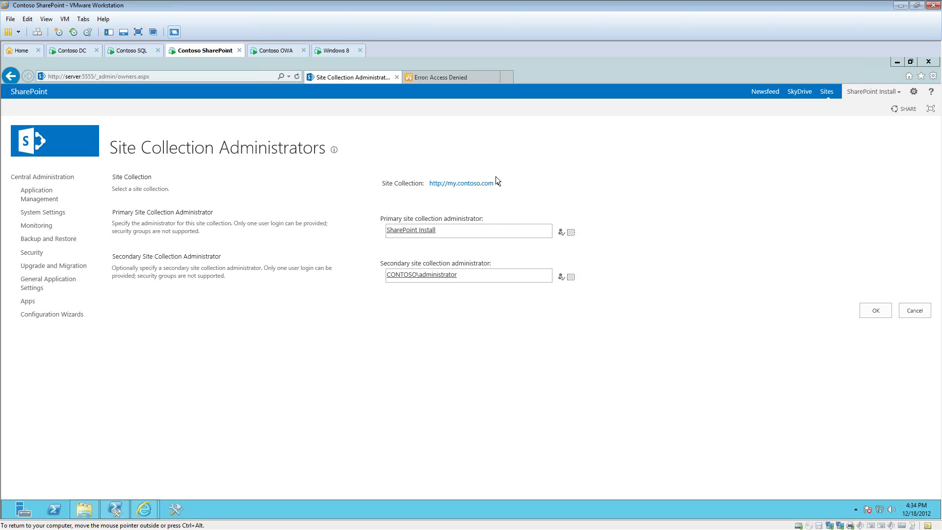
{"action": "left_click", "coordinate": [466, 184]}
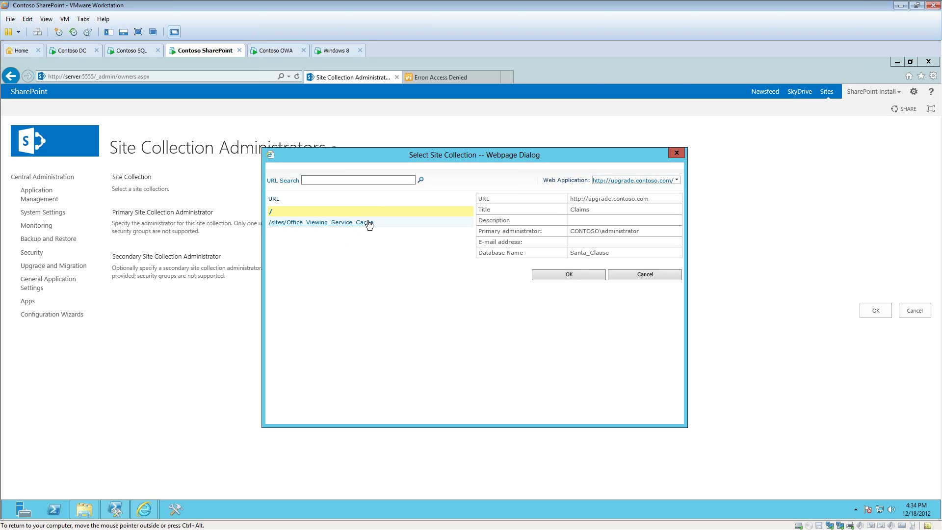
{"action": "left_click", "coordinate": [567, 275]}
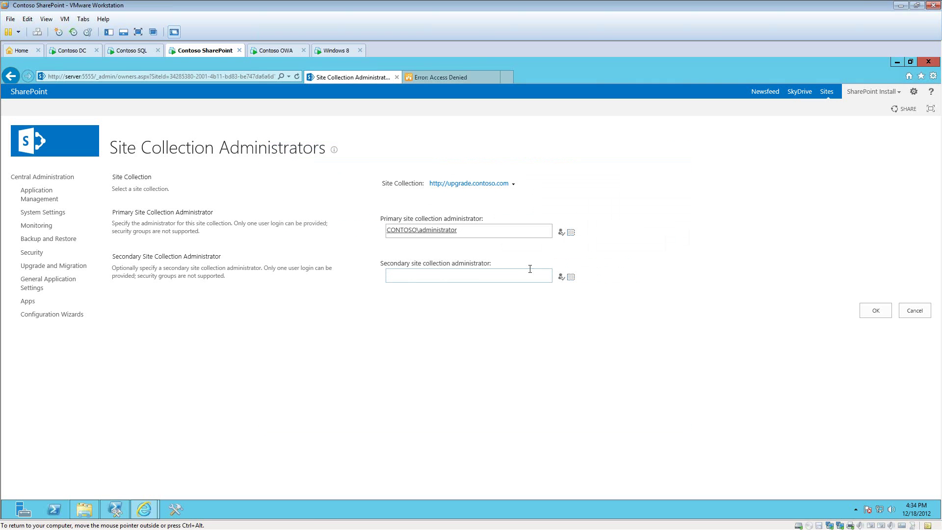
{"action": "triple_click", "coordinate": [472, 236]}
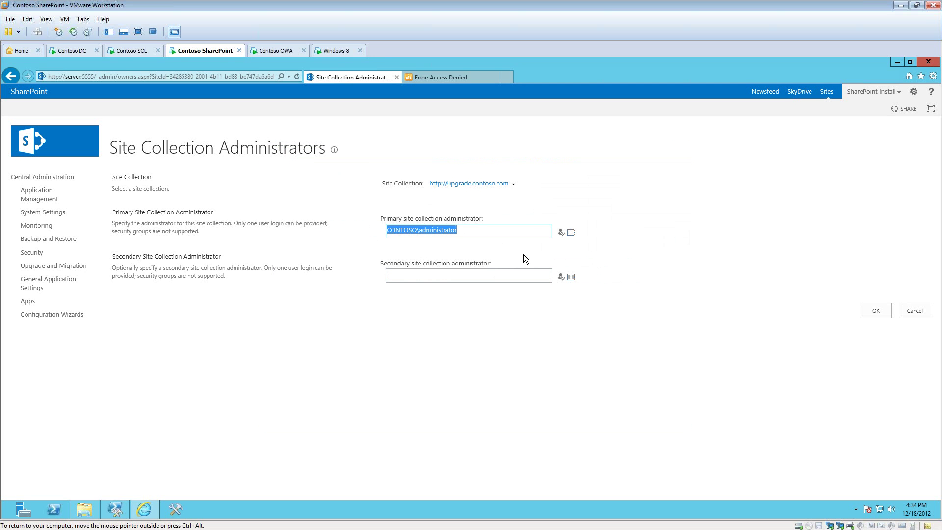
{"action": "type", "text": "contoso\\"}
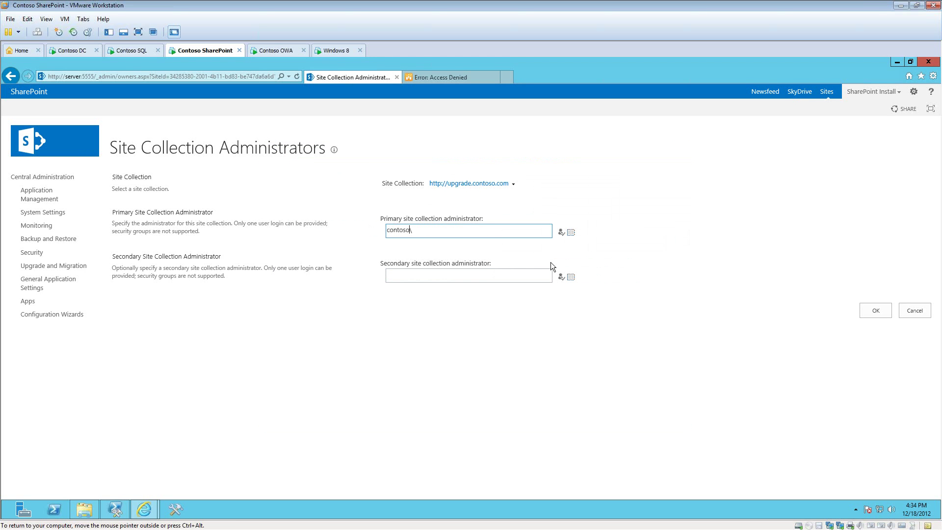
{"action": "type", "text": "sp_install"}
{"action": "key", "text": "ctrl+k"}
{"action": "left_click", "coordinate": [879, 312]}
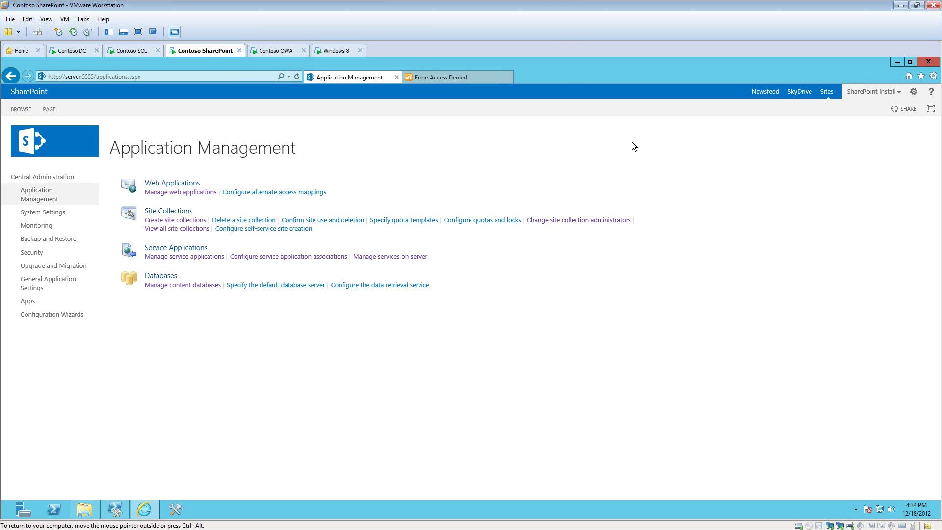
Step: Recheck the Access Denied upgrade site, then select the upgrade.contoso.com web application in Central Administration
{"action": "left_click", "coordinate": [455, 77]}
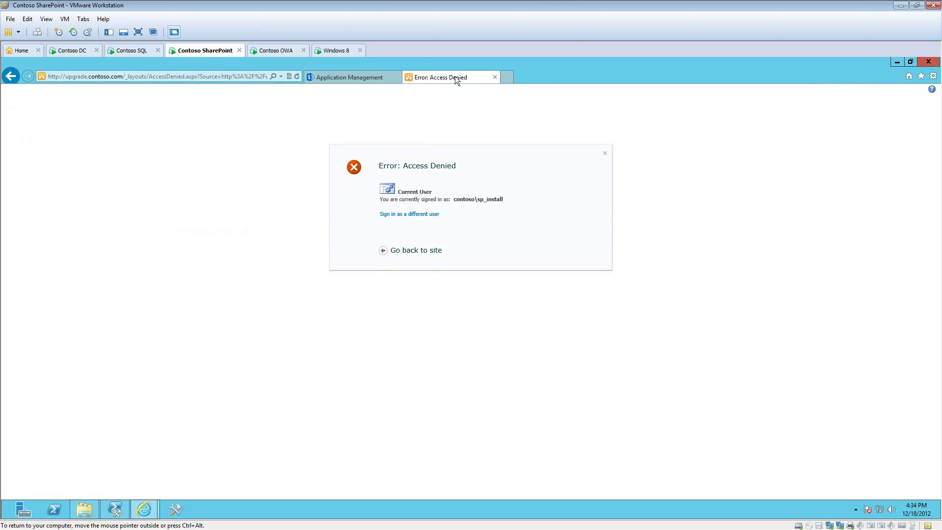
{"action": "left_click", "coordinate": [417, 251]}
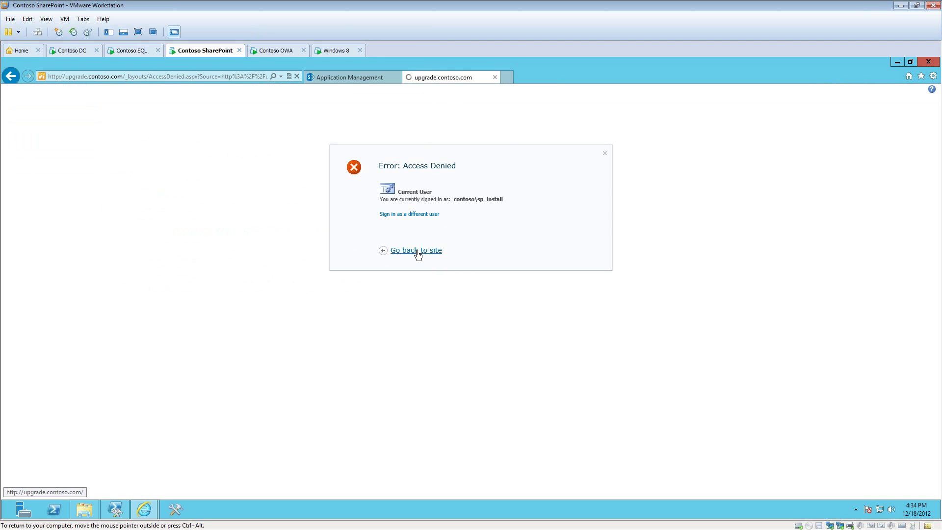
{"action": "left_click", "coordinate": [353, 81]}
{"action": "left_click", "coordinate": [166, 194]}
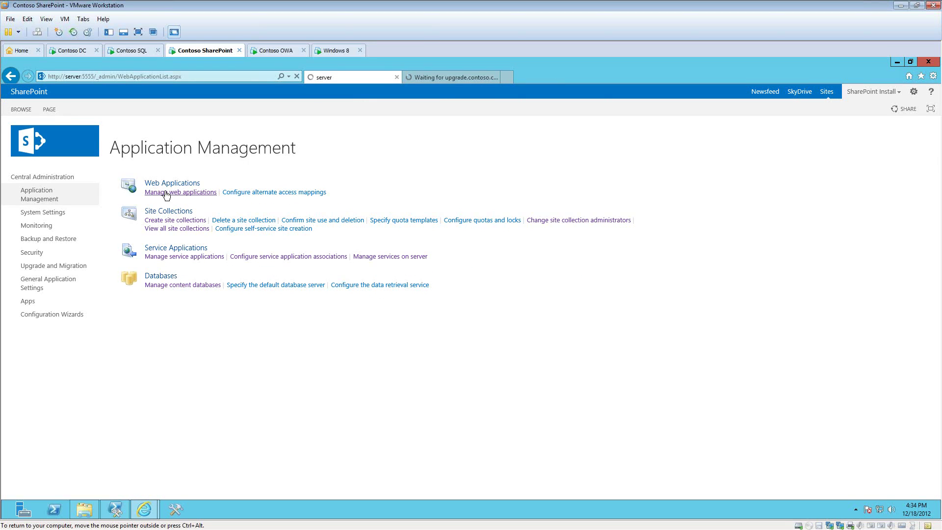
{"action": "left_click", "coordinate": [231, 226]}
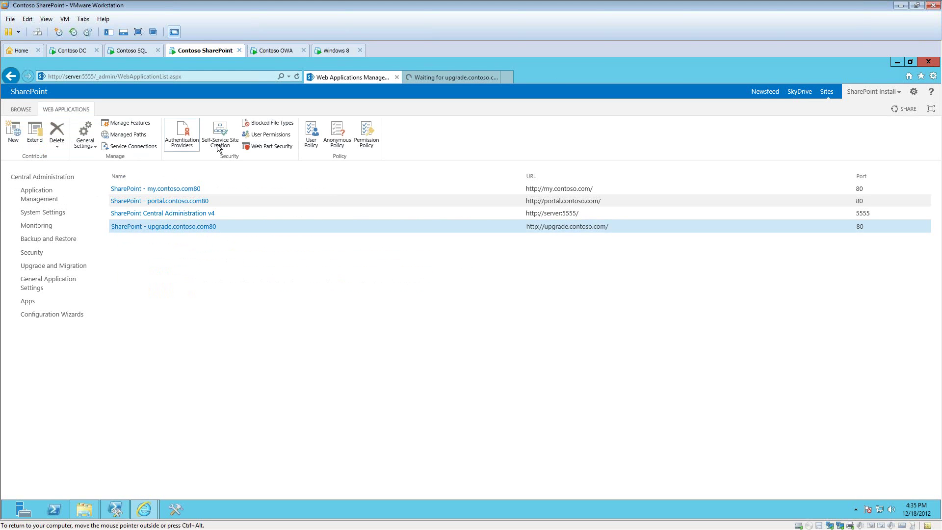
Step: Begin adding a User Policy user for all zones, cancel it, and return to the upgrade site tab
{"action": "left_click", "coordinate": [316, 129]}
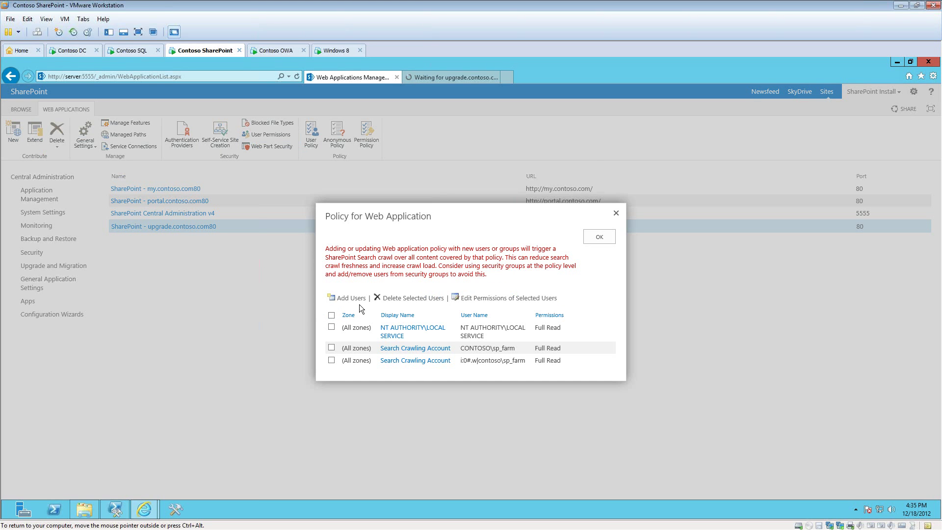
{"action": "left_click", "coordinate": [357, 298]}
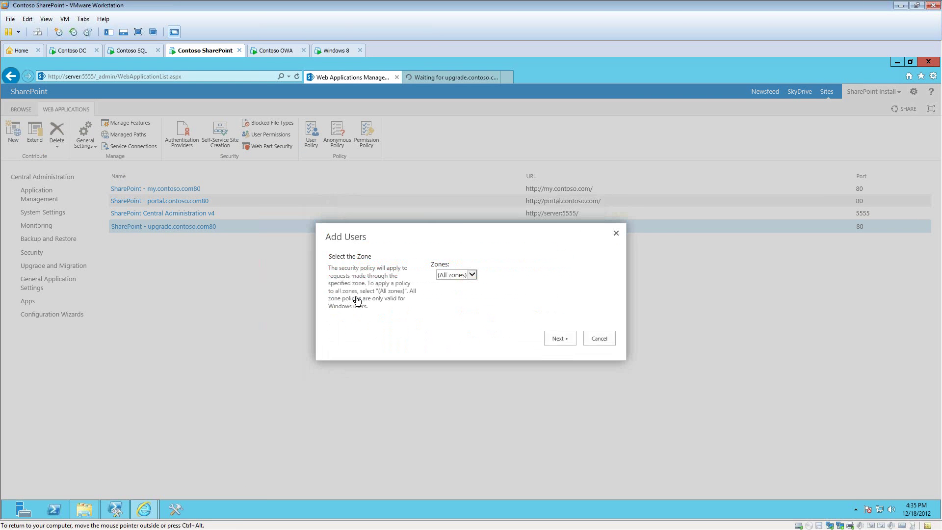
{"action": "left_click", "coordinate": [558, 339]}
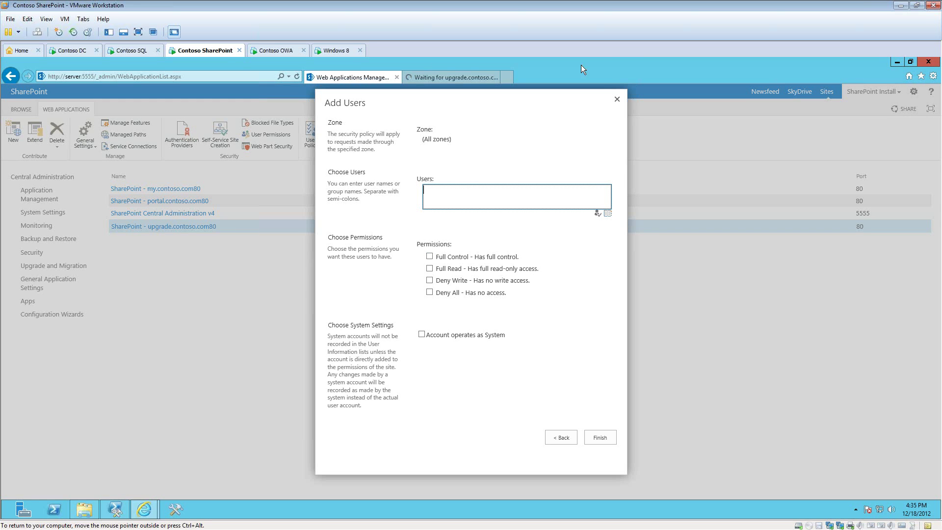
{"action": "left_click", "coordinate": [617, 99]}
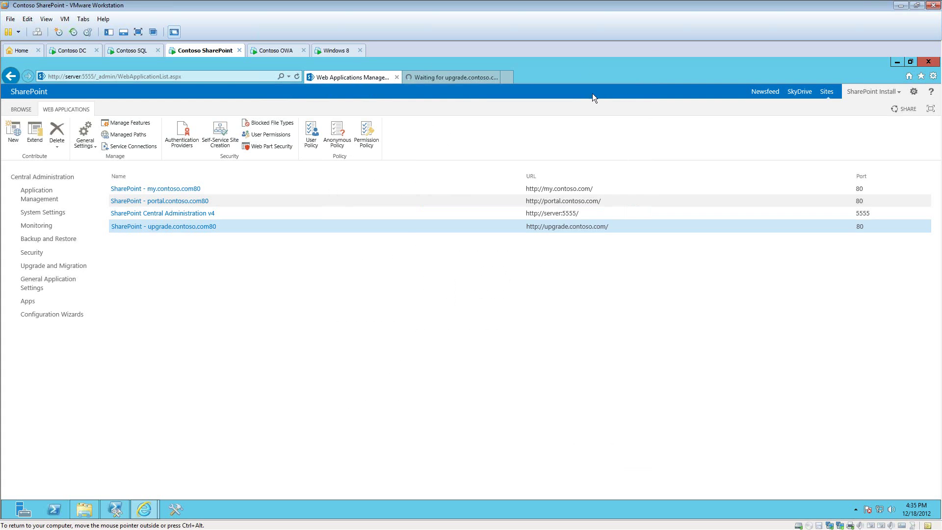
{"action": "left_click", "coordinate": [461, 80]}
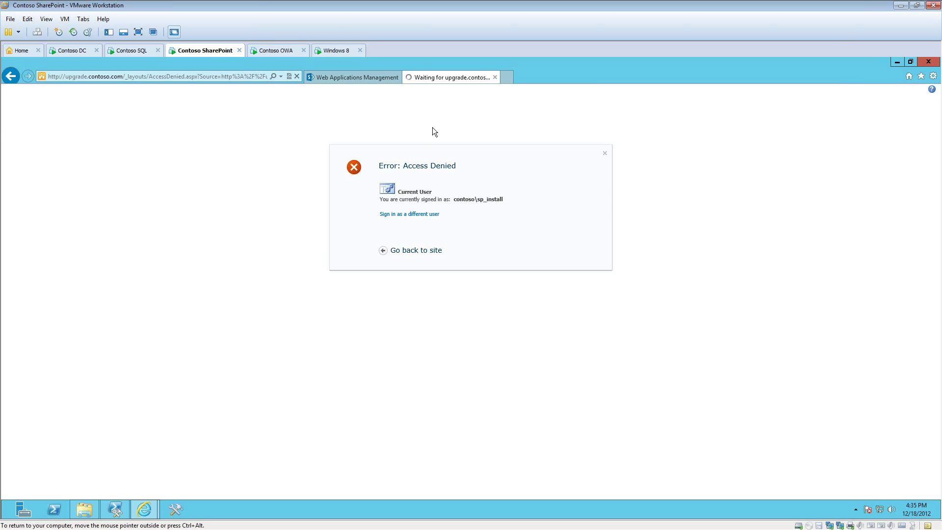
Step: Open Create Site Collection for upgrade.contoso.com and display the 2013 and 2010 experience version choices
{"action": "left_click", "coordinate": [346, 76]}
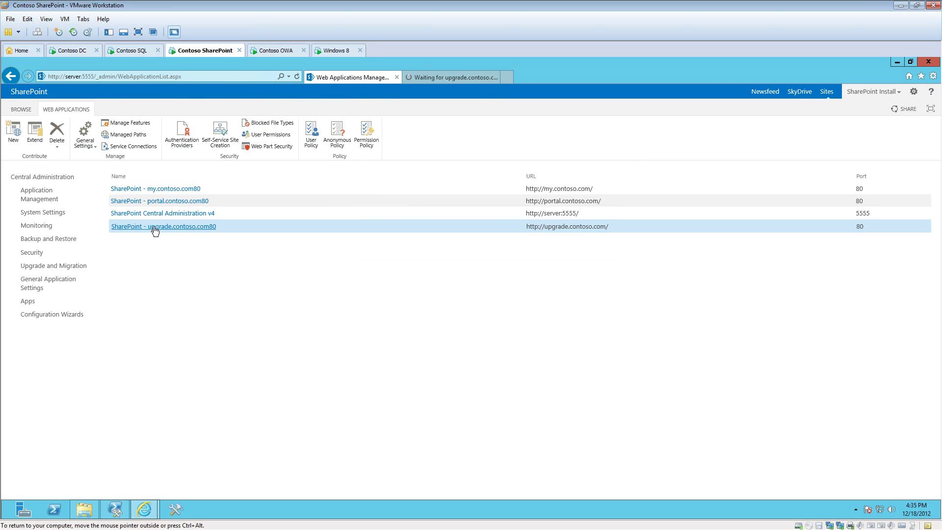
{"action": "left_click", "coordinate": [35, 198]}
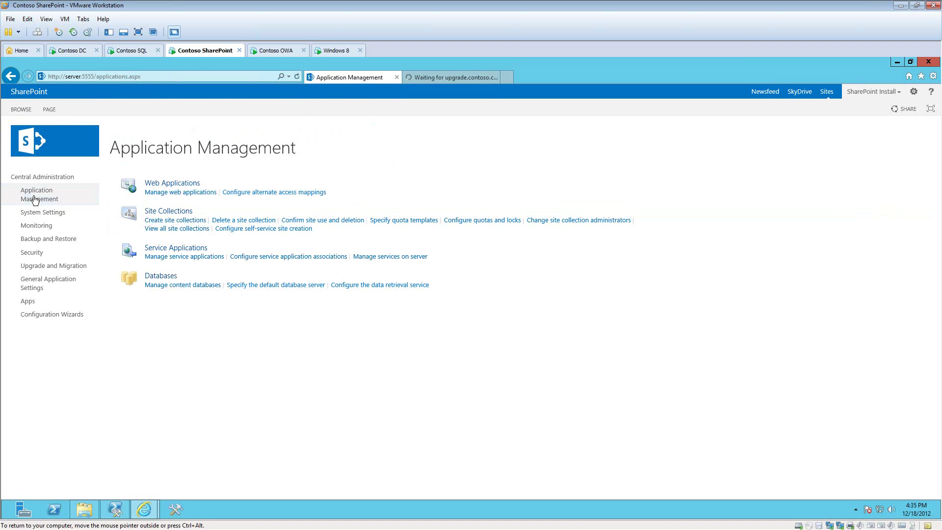
{"action": "left_click", "coordinate": [181, 221]}
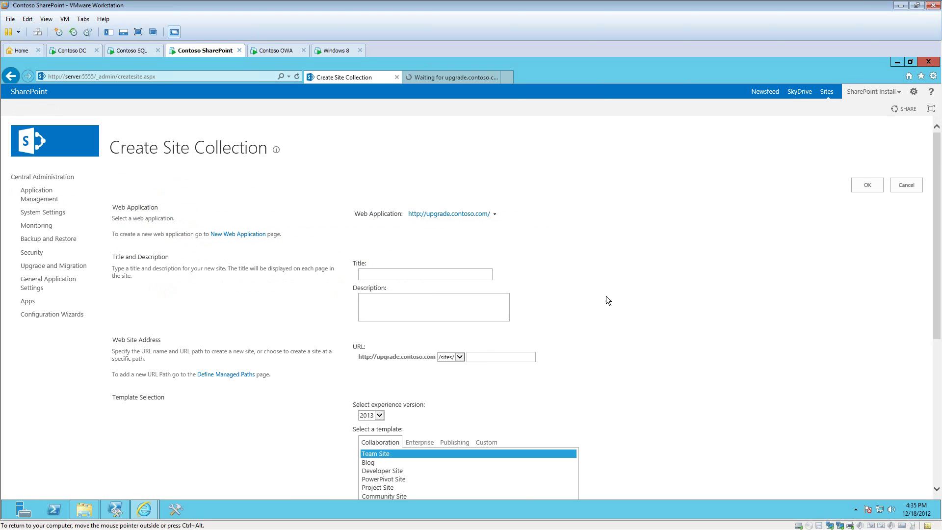
{"action": "scroll", "coordinate": [606, 300], "scroll_direction": "down", "scroll_amount": 3}
{"action": "left_click", "coordinate": [381, 243]}
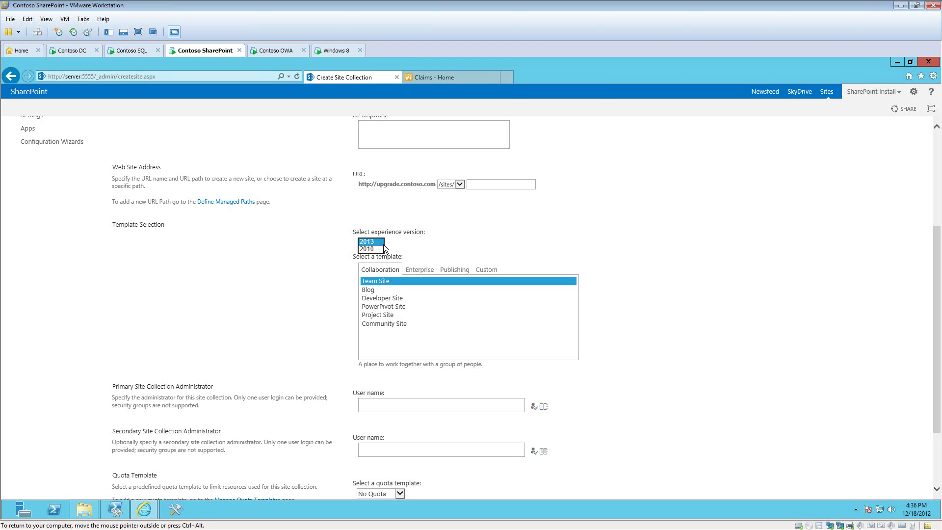
Step: Open the Claims site's Site Settings through the Site Actions menu
{"action": "left_click", "coordinate": [437, 80]}
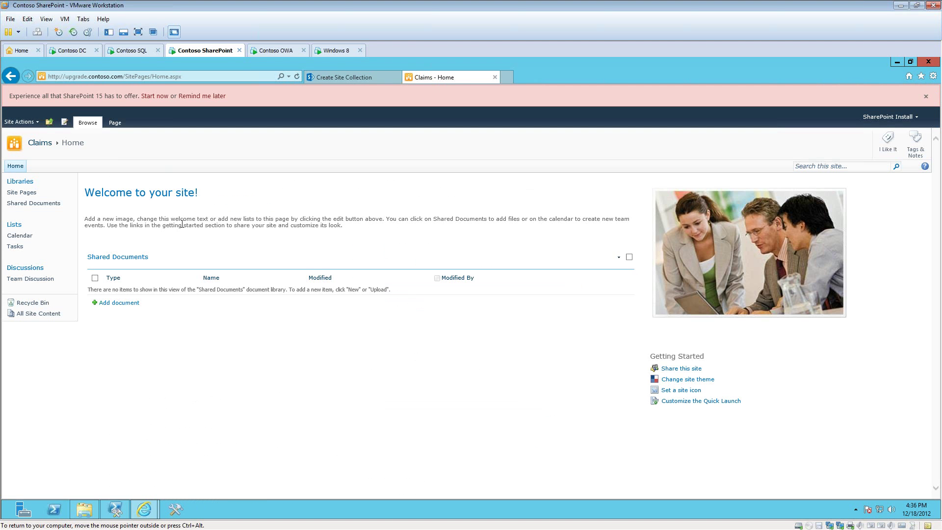
{"action": "left_click", "coordinate": [34, 123]}
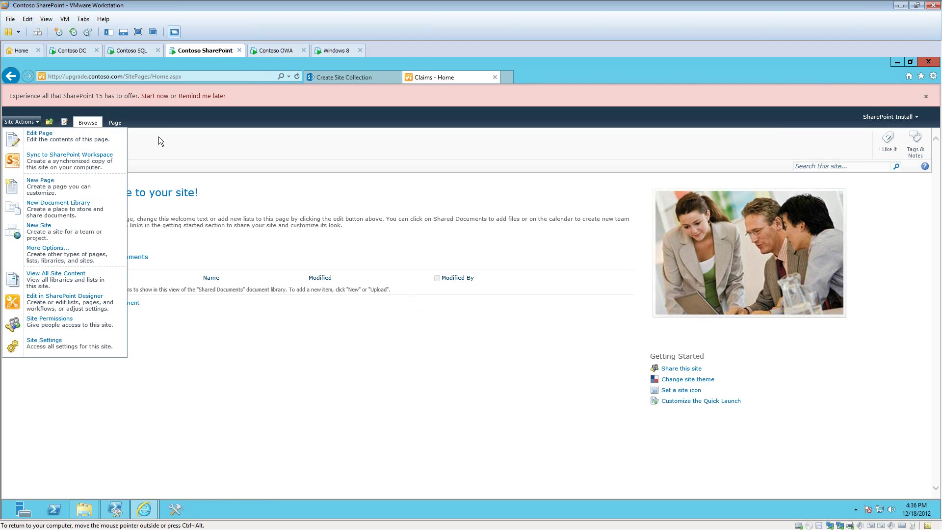
{"action": "left_click", "coordinate": [158, 137]}
{"action": "left_click", "coordinate": [22, 121]}
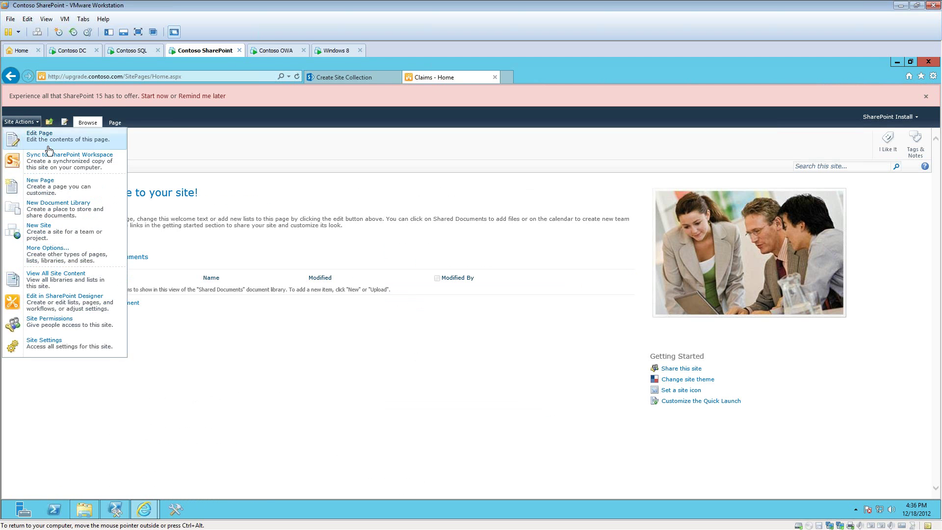
{"action": "left_click", "coordinate": [61, 344]}
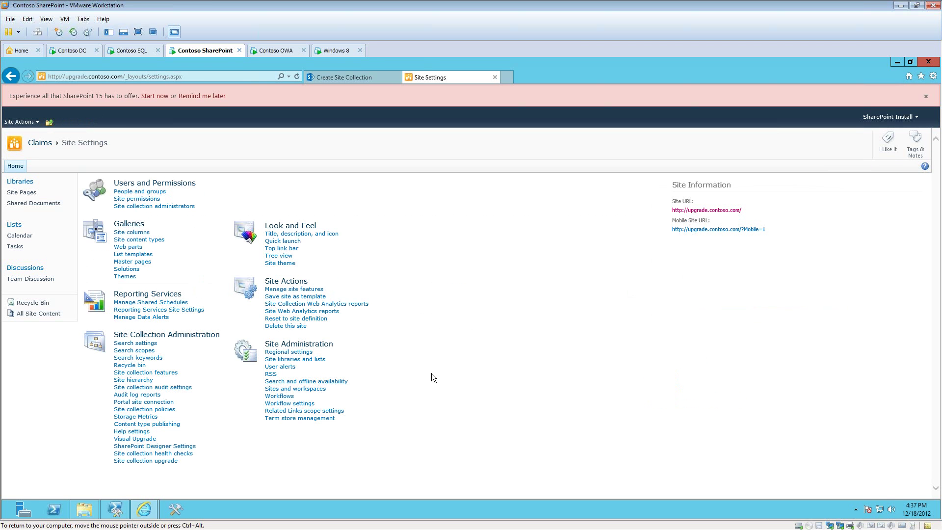
Step: Close the experience version list leaving 2013, then go back to the Claims home page
{"action": "left_click", "coordinate": [343, 77]}
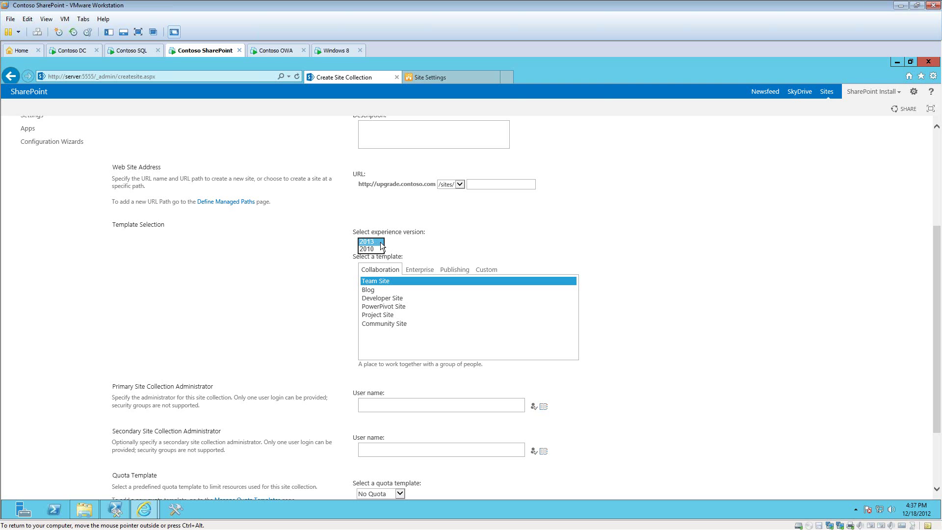
{"action": "left_click", "coordinate": [391, 246]}
{"action": "left_click", "coordinate": [437, 83]}
{"action": "left_click", "coordinate": [40, 142]}
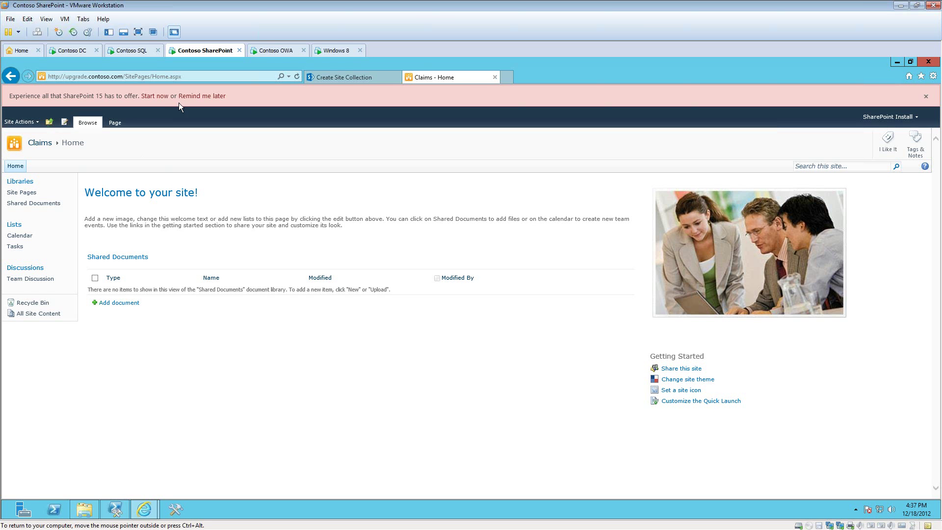
Step: Follow the banner's Start now link to Site Collection Upgrade and choose TRY A DEMO UPGRADE
{"action": "left_click", "coordinate": [158, 98]}
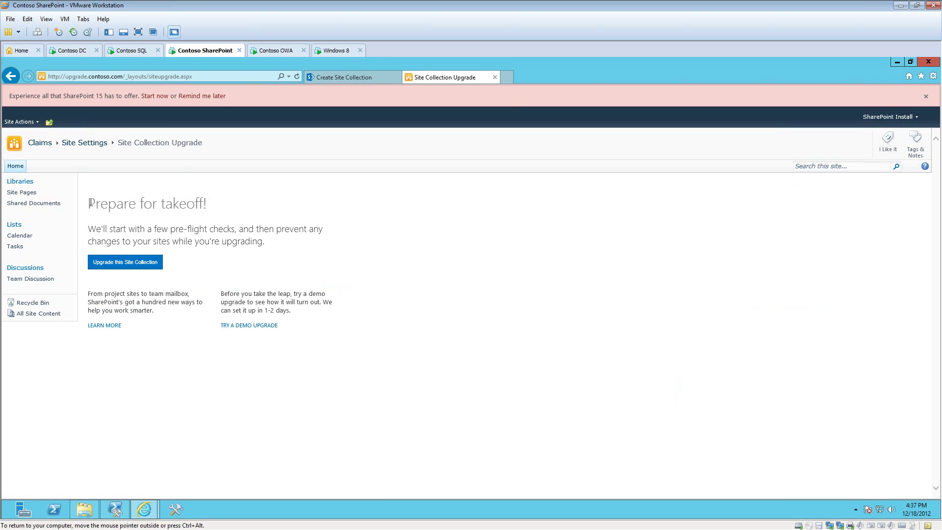
{"action": "left_click_drag", "start_coordinate": [90, 204], "coordinate": [207, 203]}
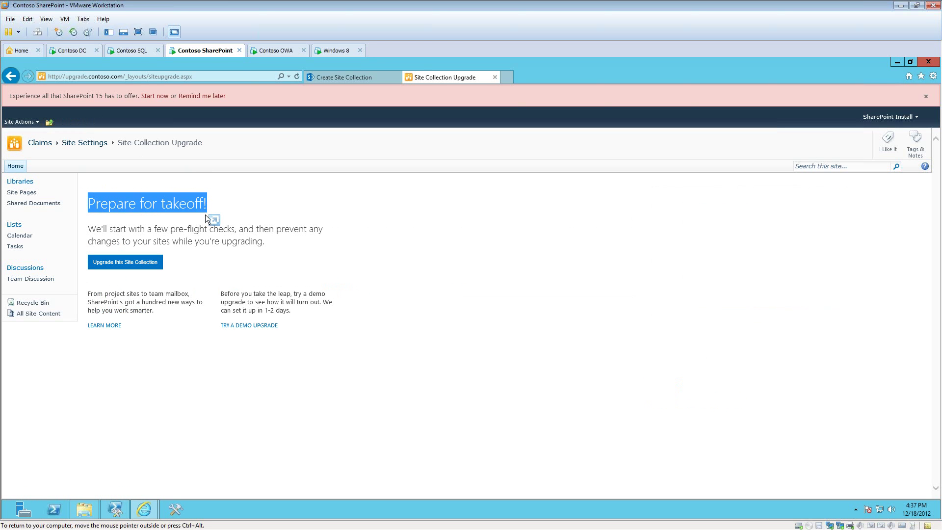
{"action": "left_click", "coordinate": [193, 216]}
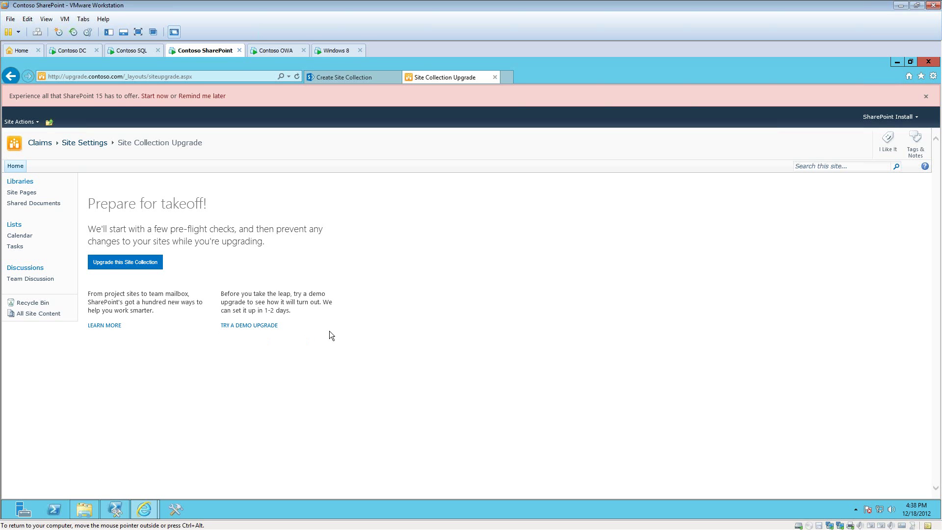
{"action": "left_click", "coordinate": [248, 327]}
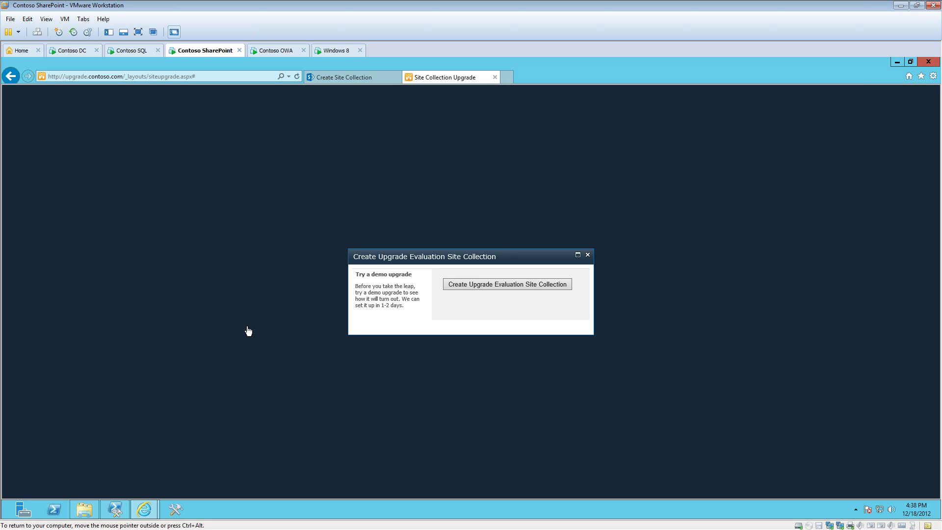
Step: Request an upgrade evaluation site collection for Claims and close the demo request confirmation
{"action": "left_click", "coordinate": [496, 285]}
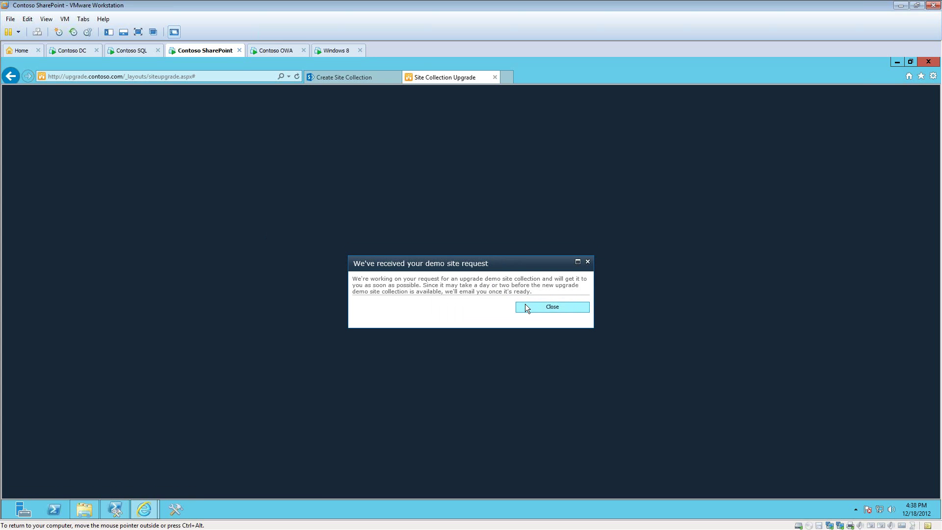
{"action": "left_click", "coordinate": [532, 309]}
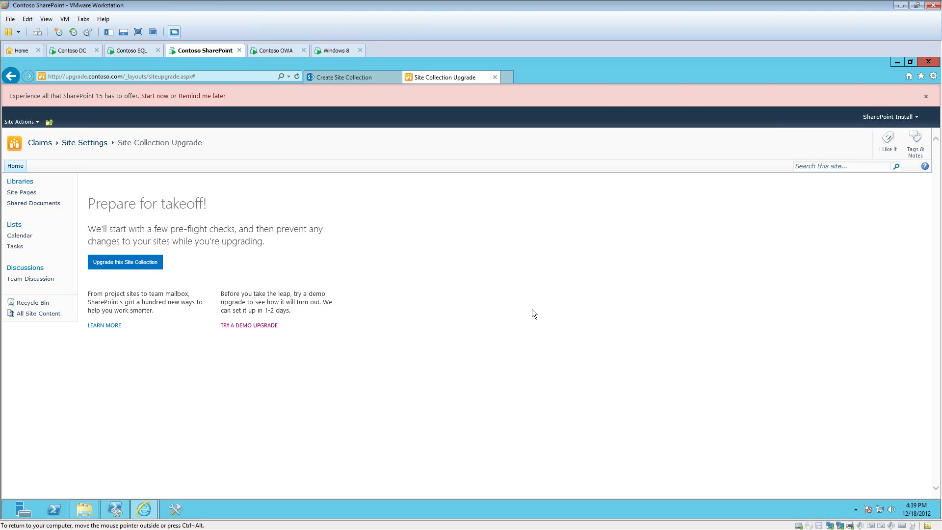
Step: Open the upgrade.contoso.com Create Upgrade Evaluation Site Collections timer job from Monitoring's job definitions
{"action": "left_click", "coordinate": [342, 80]}
{"action": "scroll", "coordinate": [334, 162], "scroll_direction": "up", "scroll_amount": 2}
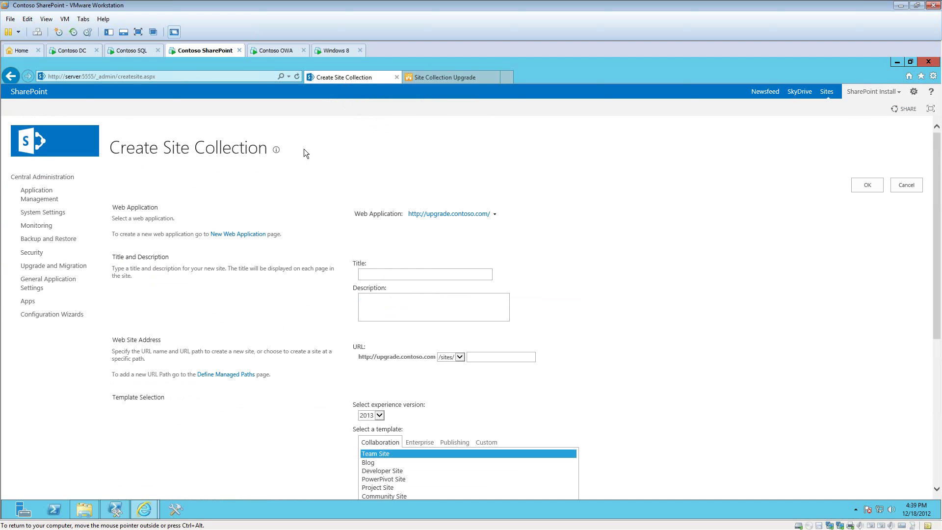
{"action": "left_click", "coordinate": [42, 231]}
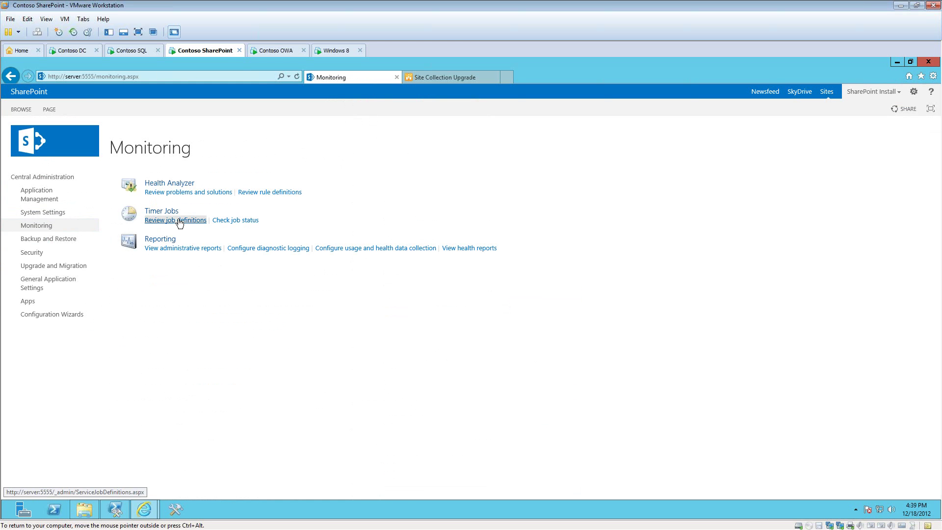
{"action": "left_click", "coordinate": [179, 221]}
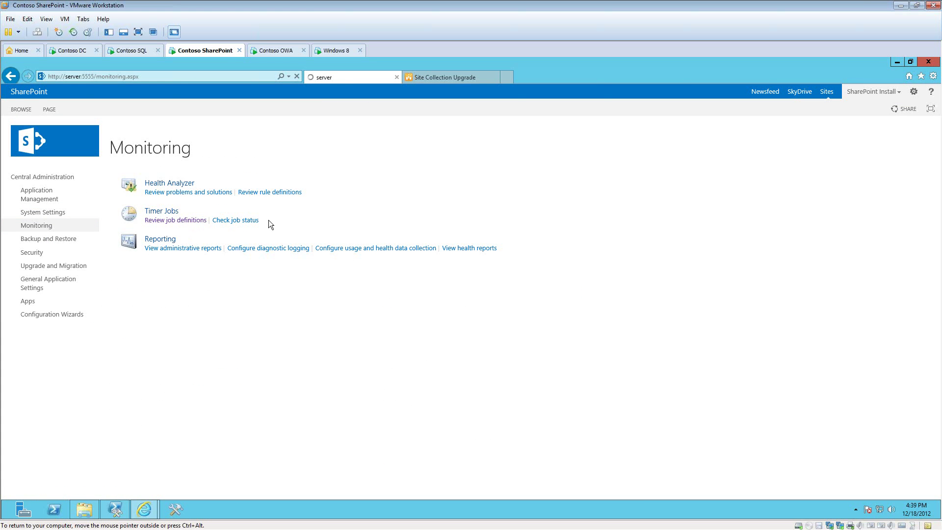
{"action": "scroll", "coordinate": [323, 239], "scroll_direction": "down", "scroll_amount": 7}
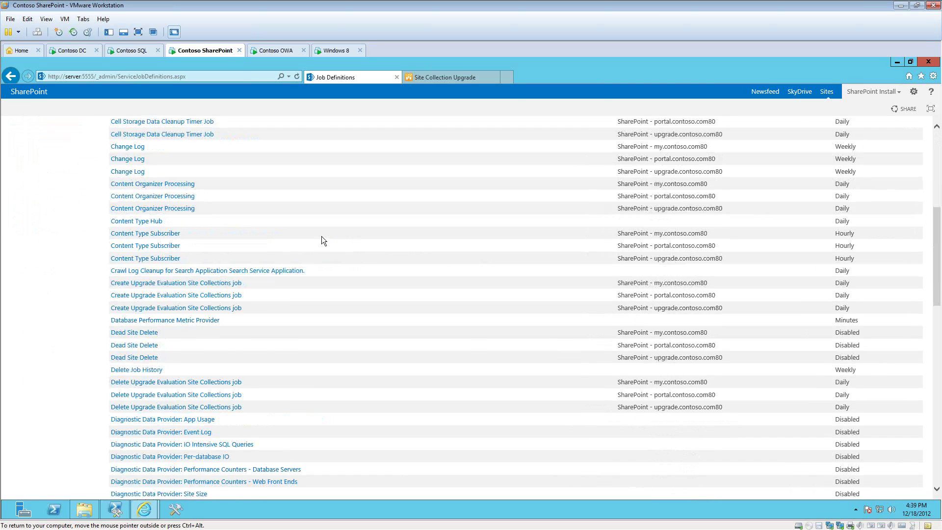
{"action": "scroll", "coordinate": [321, 237], "scroll_direction": "down", "scroll_amount": 3}
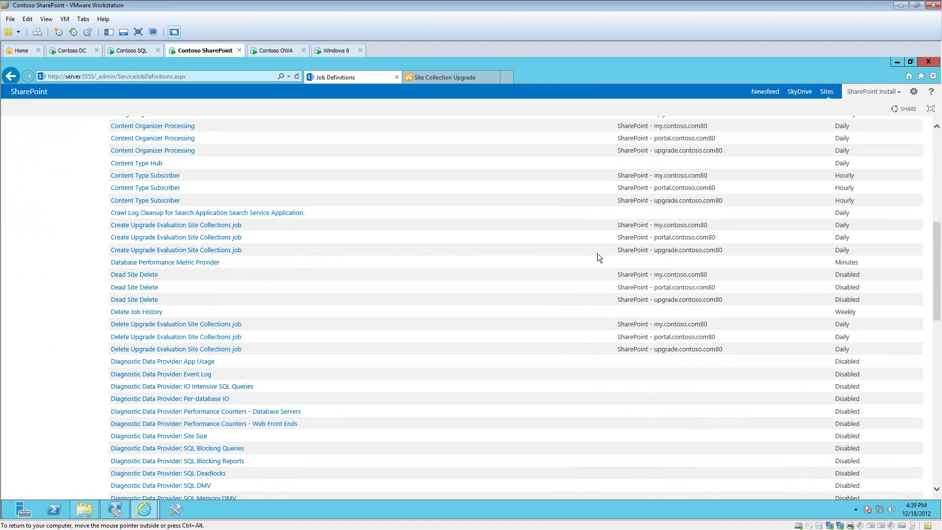
{"action": "left_click", "coordinate": [221, 252]}
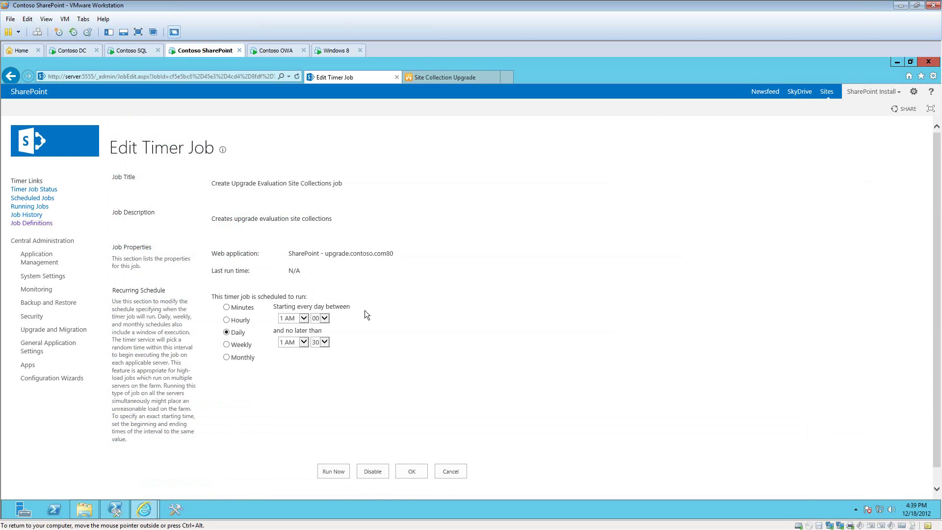
{"action": "scroll", "coordinate": [389, 283], "scroll_direction": "down", "scroll_amount": 1}
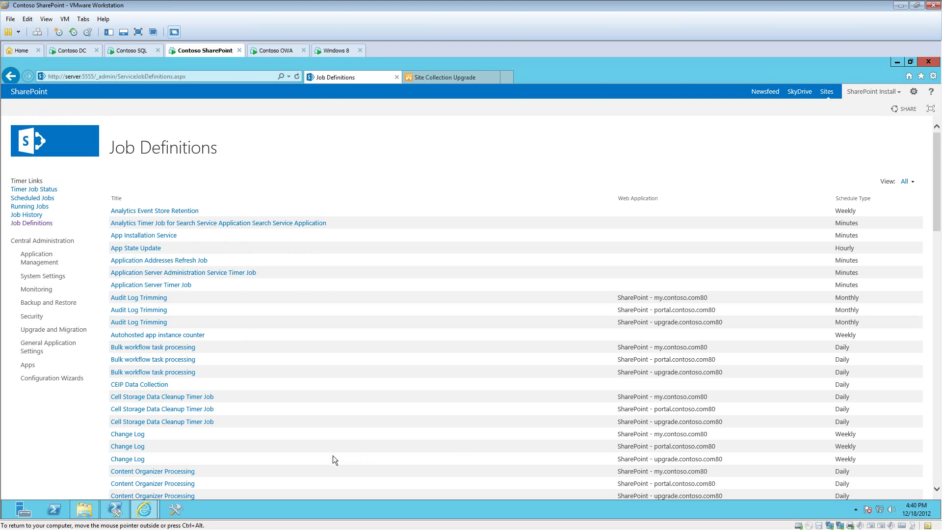
Step: Check running timer jobs, then return to the Claims upgrade page, discarding an address edit
{"action": "left_click", "coordinate": [40, 209]}
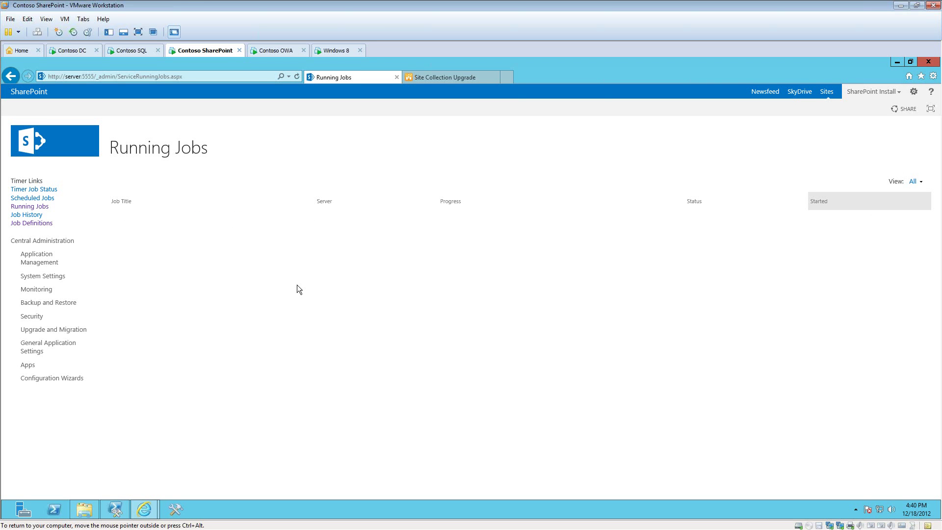
{"action": "left_click", "coordinate": [435, 78]}
{"action": "left_click", "coordinate": [129, 76]}
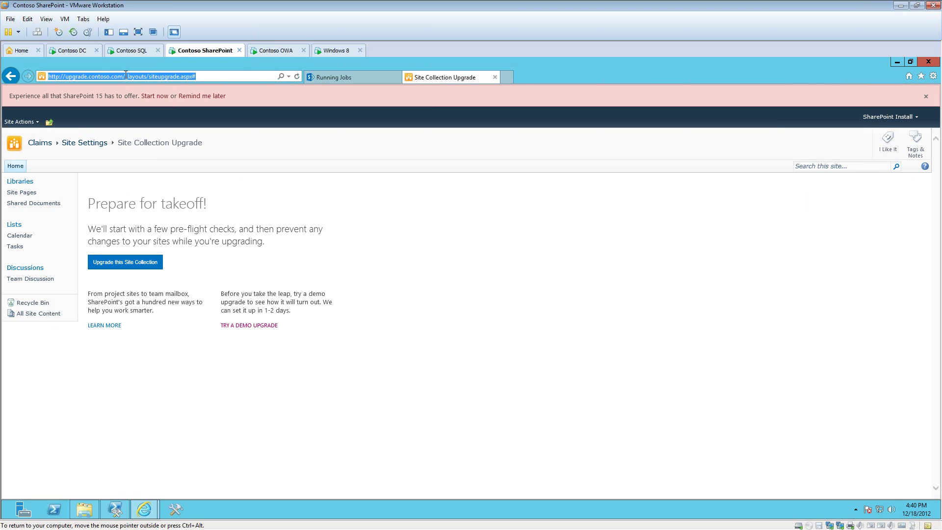
{"action": "left_click_drag", "start_coordinate": [125, 74], "coordinate": [199, 77]}
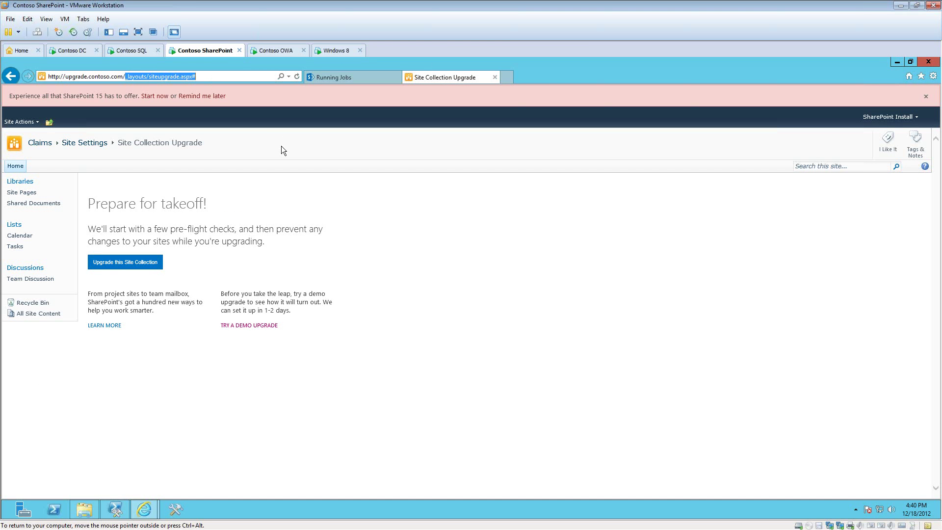
{"action": "type", "text": "sites/e"}
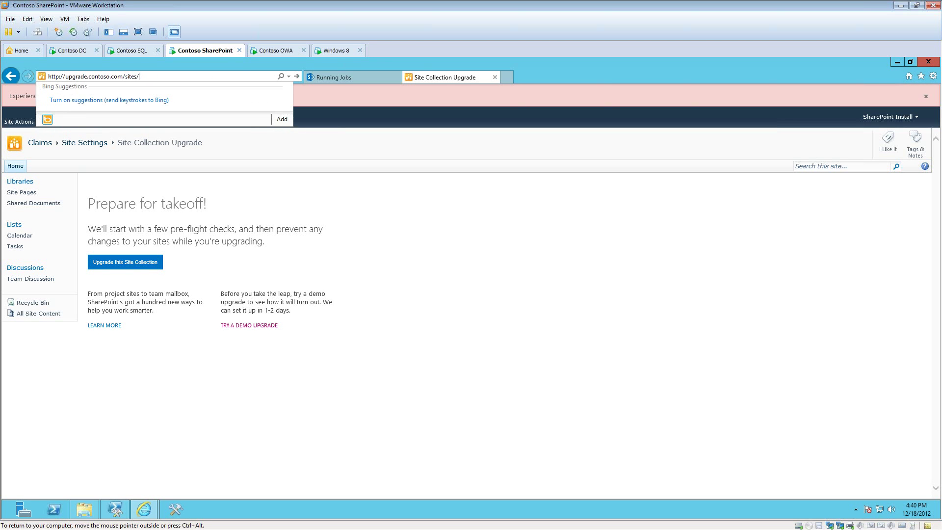
{"action": "key", "text": "Escape"}
{"action": "key", "text": "Escape"}
Step: Open the ready Claims demo site and check the Upgrade site collections job in Running Jobs
{"action": "left_click", "coordinate": [271, 326]}
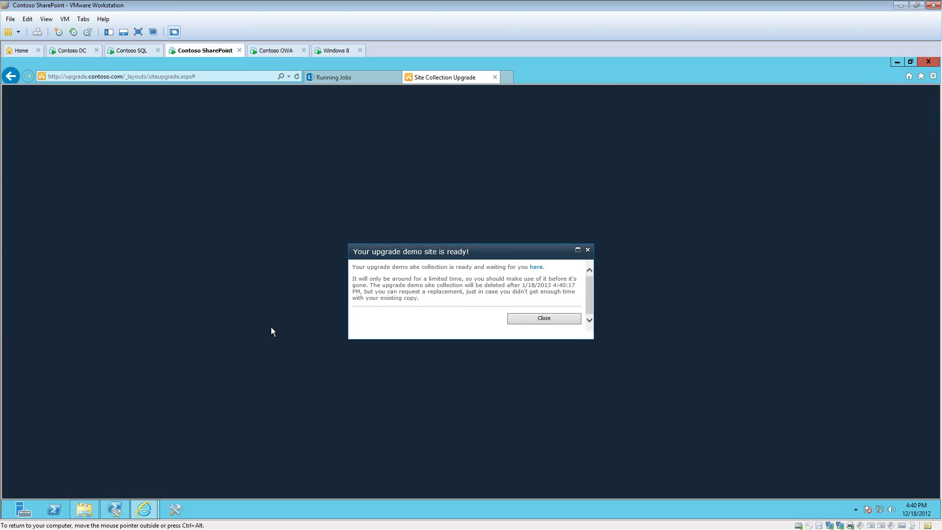
{"action": "left_click", "coordinate": [536, 267]}
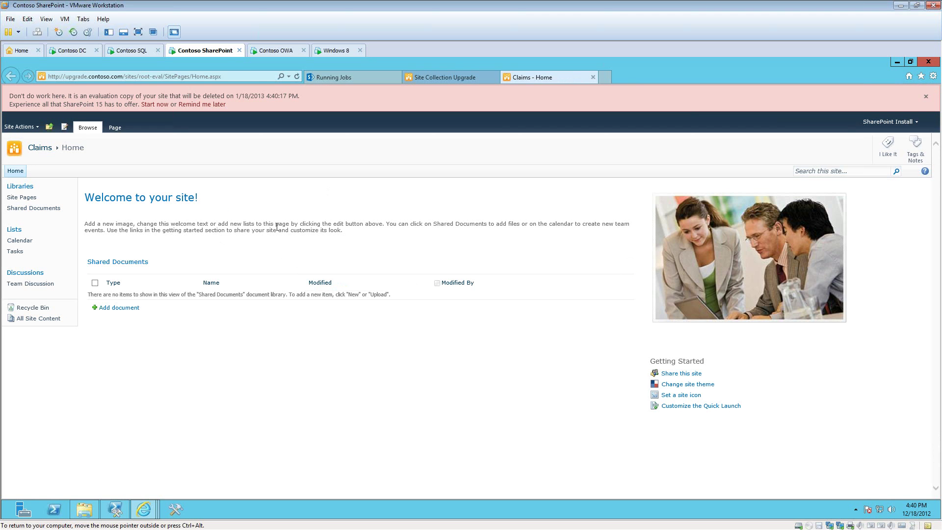
{"action": "left_click", "coordinate": [361, 79]}
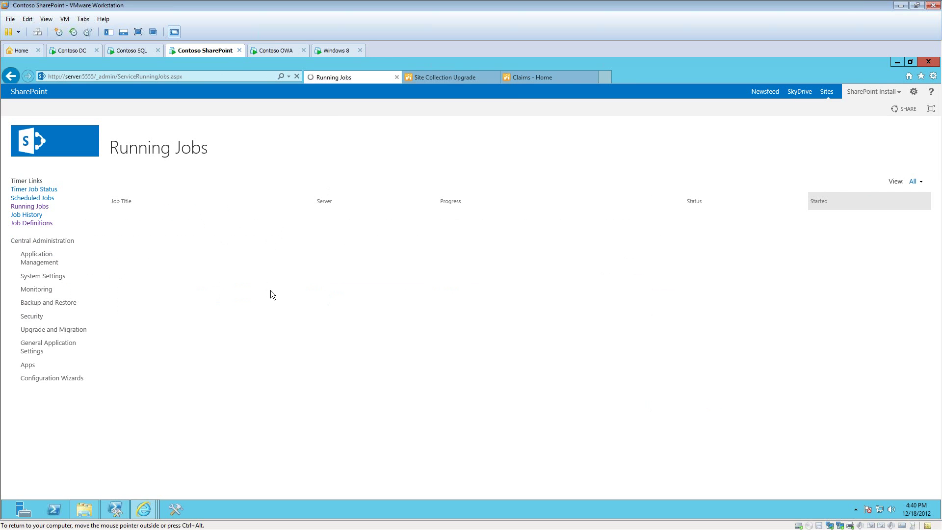
{"action": "left_click", "coordinate": [531, 78]}
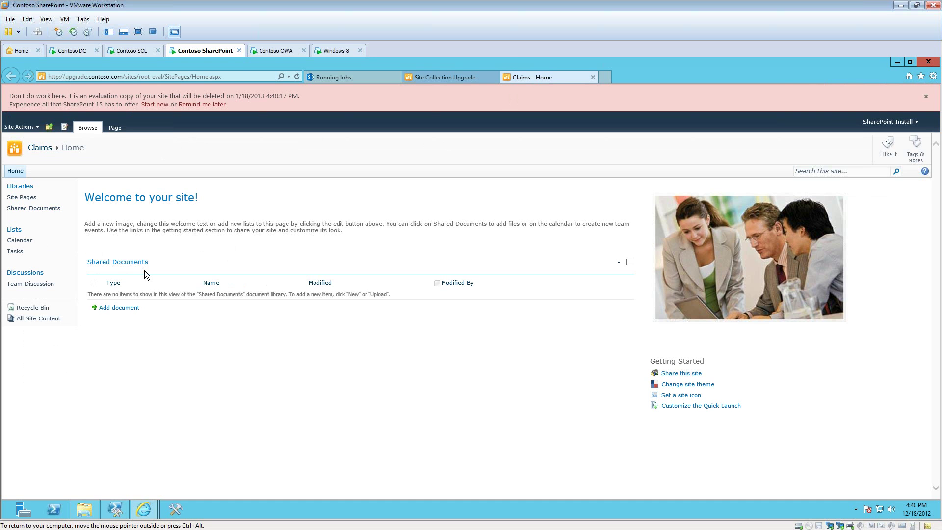
{"action": "left_click", "coordinate": [350, 80]}
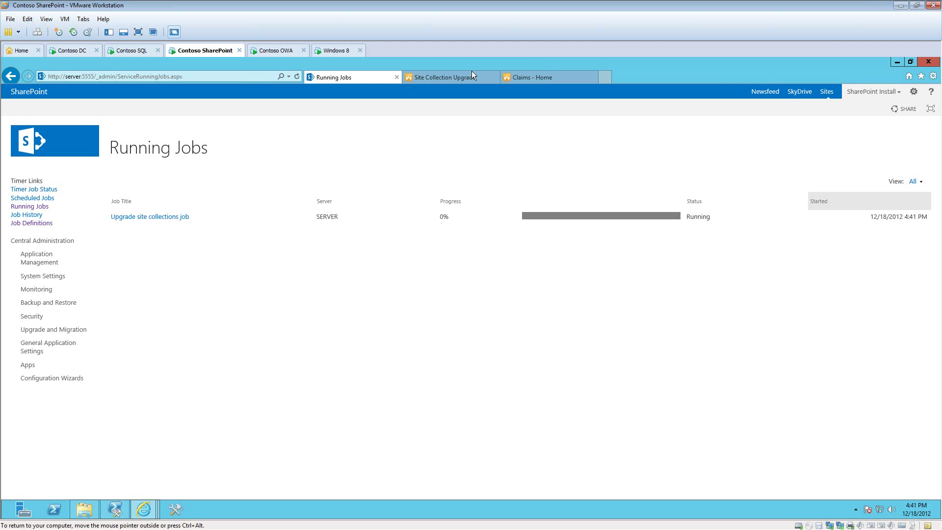
Step: Reload the Claims demo site while refreshing Running Jobs until the upgrade jobs clear
{"action": "left_click", "coordinate": [534, 78]}
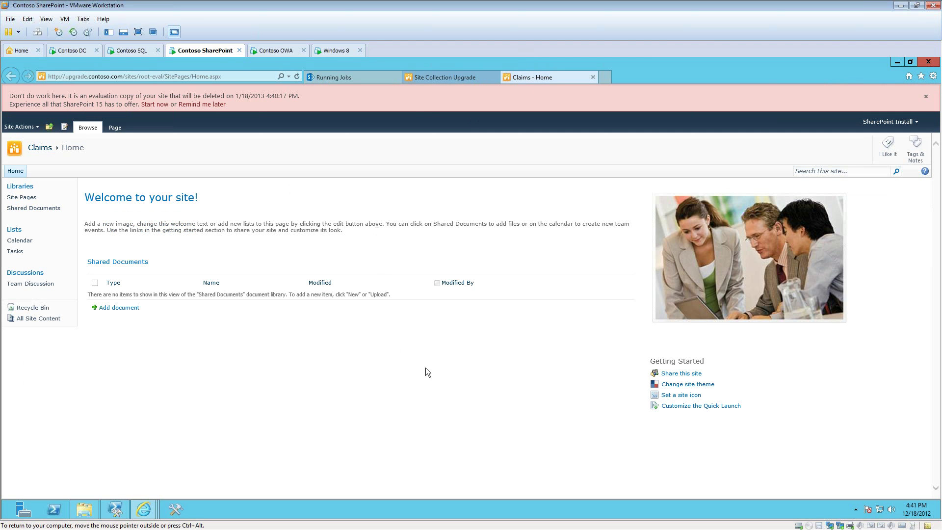
{"action": "key", "text": "F5"}
{"action": "left_click", "coordinate": [335, 78]}
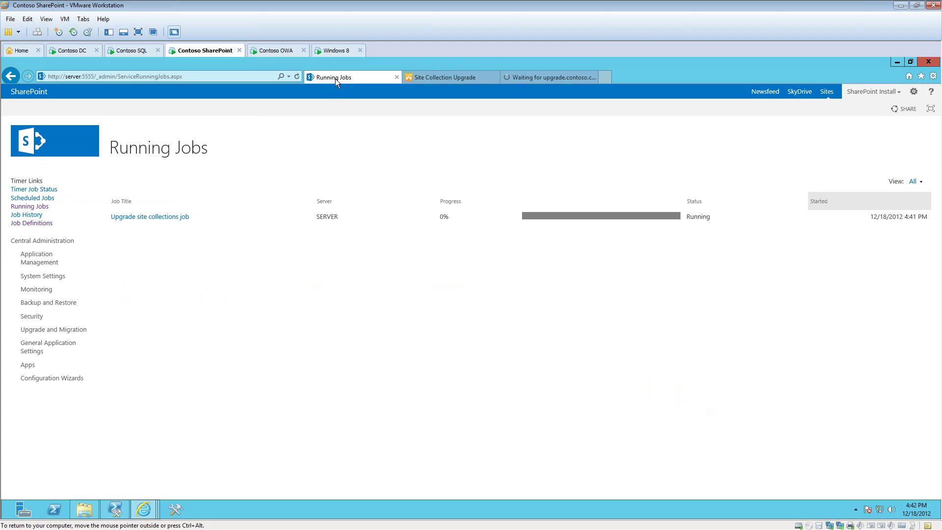
{"action": "left_click", "coordinate": [297, 77]}
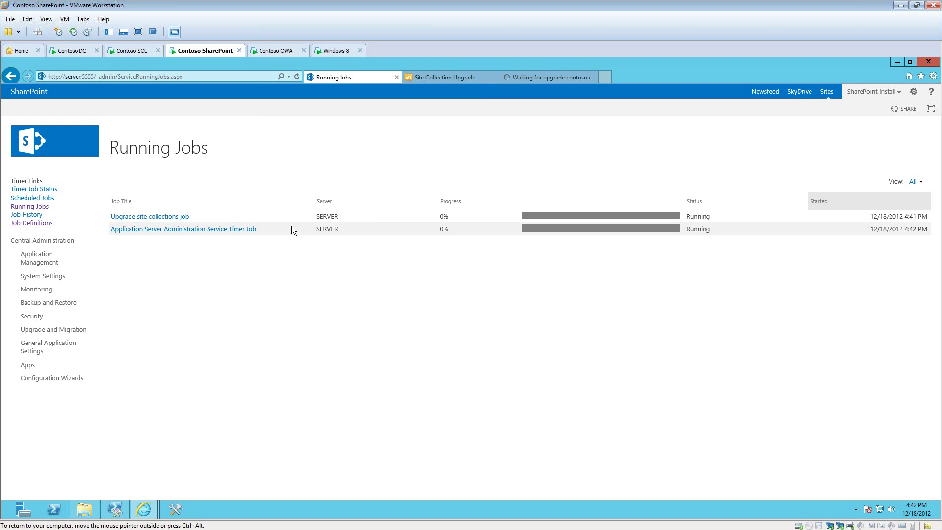
{"action": "left_click", "coordinate": [540, 77]}
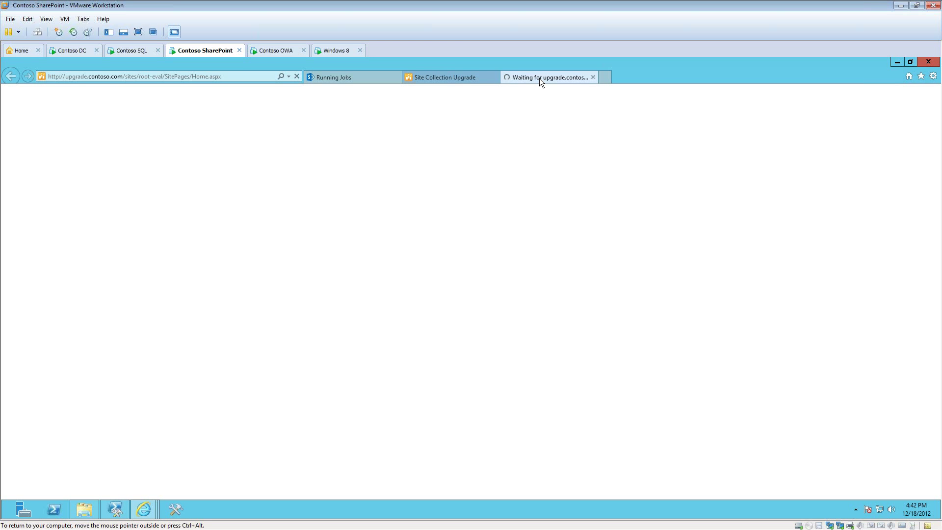
{"action": "left_click", "coordinate": [359, 78]}
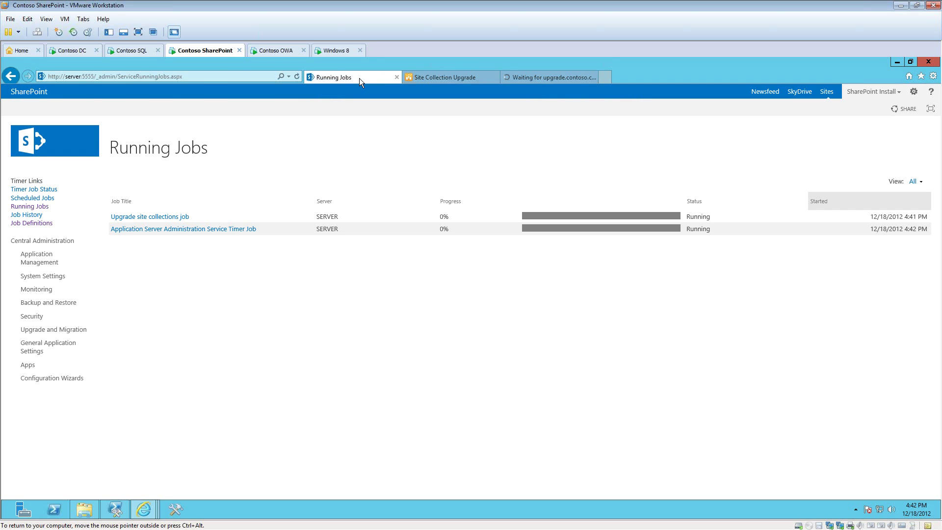
{"action": "left_click", "coordinate": [296, 77]}
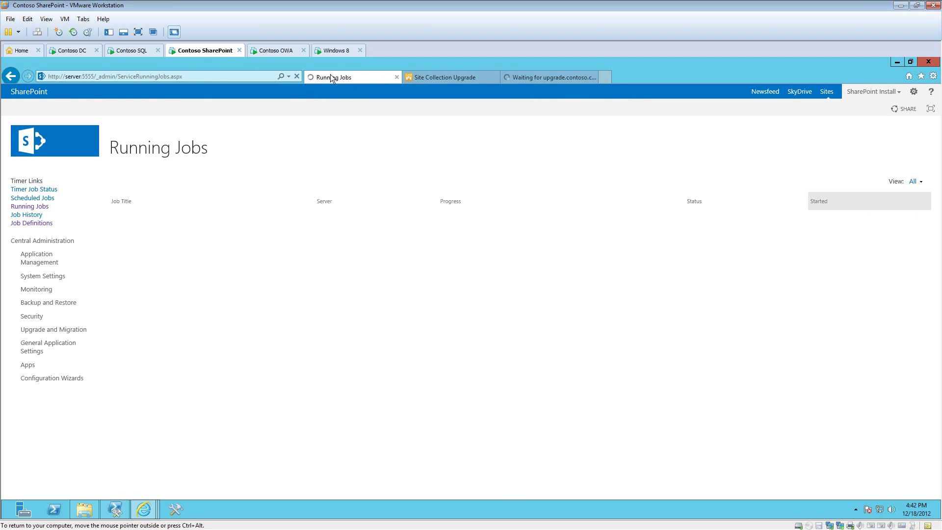
{"action": "left_click", "coordinate": [541, 77]}
{"action": "left_click", "coordinate": [252, 77]}
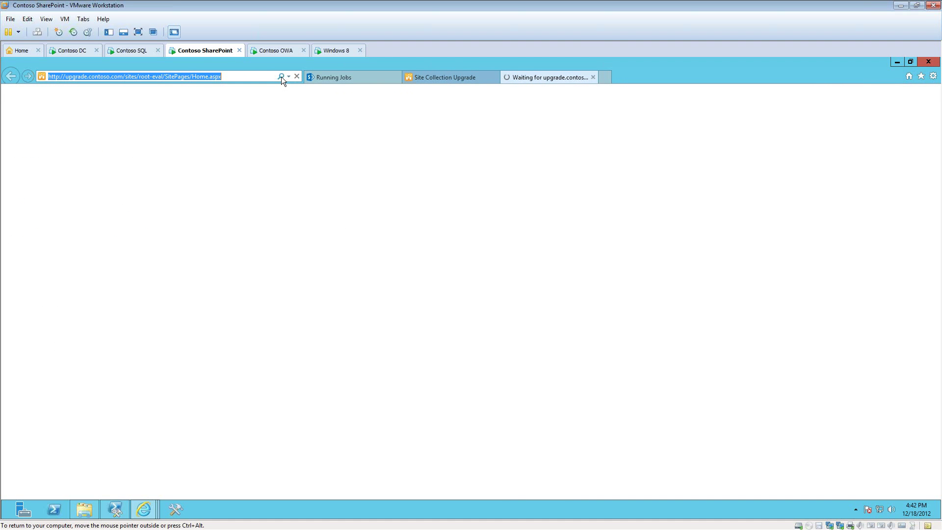
{"action": "left_click", "coordinate": [297, 76]}
Step: Browse the upgraded demo site's Site Settings, then close the demo-ready notice on the upgrade page
{"action": "left_click", "coordinate": [296, 77]}
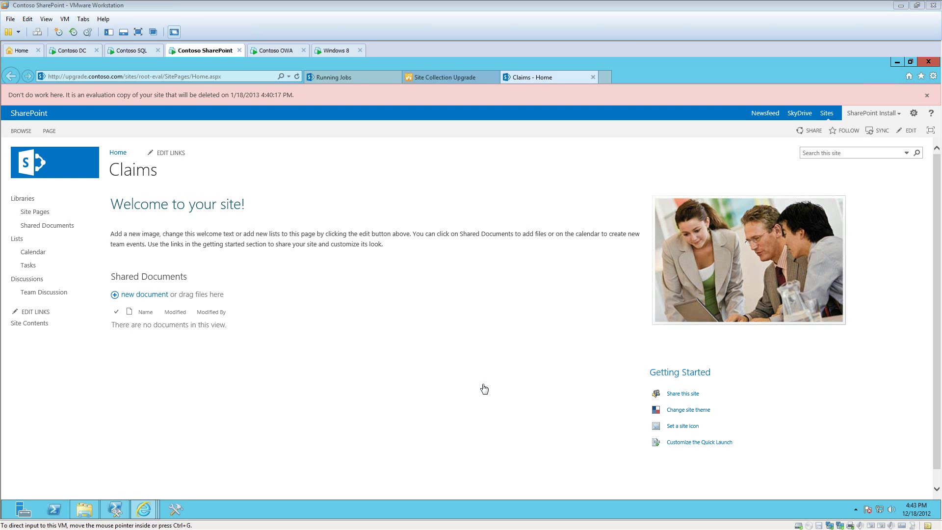
{"action": "left_click", "coordinate": [914, 117]}
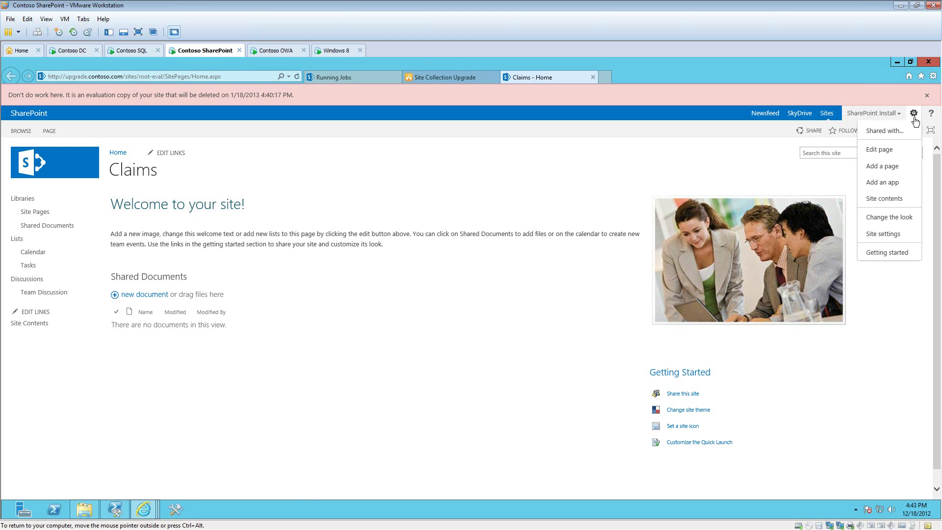
{"action": "left_click", "coordinate": [898, 233]}
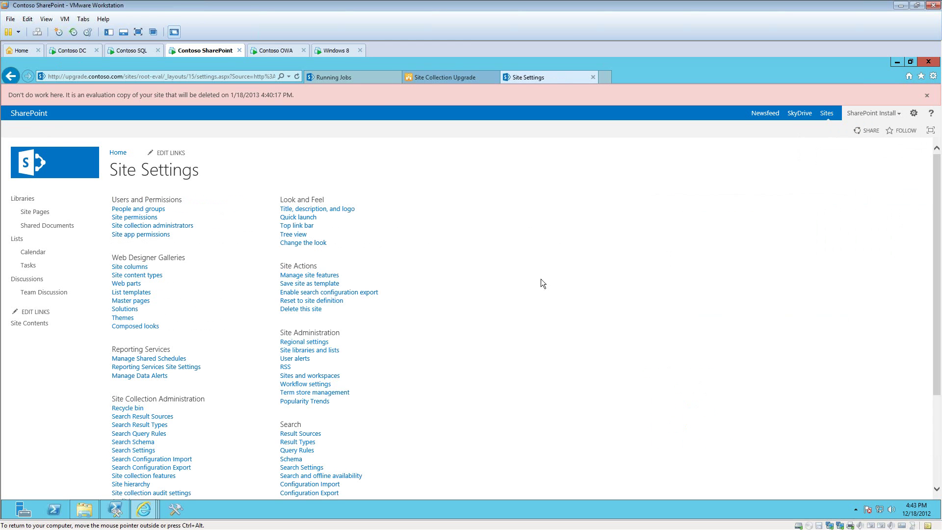
{"action": "scroll", "coordinate": [469, 293], "scroll_direction": "down", "scroll_amount": 3}
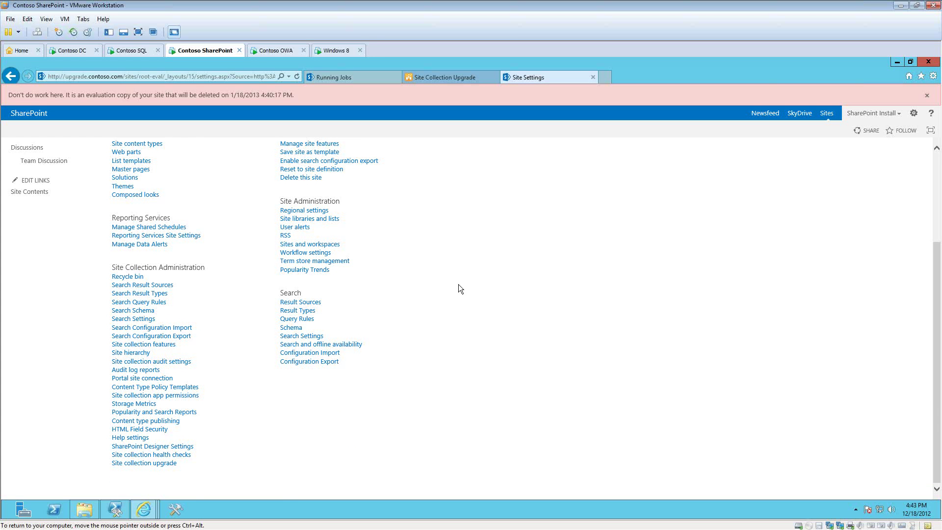
{"action": "scroll", "coordinate": [458, 284], "scroll_direction": "up", "scroll_amount": 3}
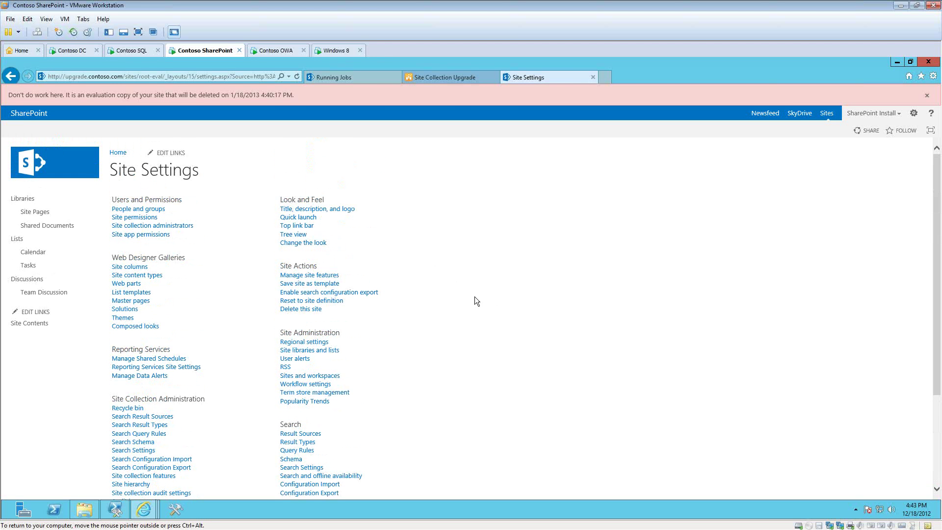
{"action": "left_click", "coordinate": [442, 76]}
{"action": "left_click", "coordinate": [535, 320]}
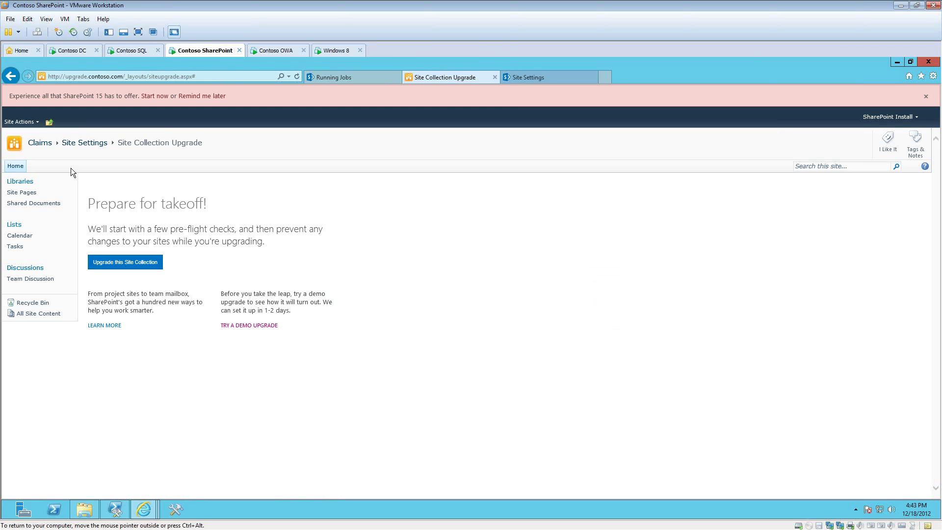
Step: Postpone the upgrade reminder on the original Claims site, then view and cancel its Visual Upgrade page
{"action": "left_click", "coordinate": [40, 143]}
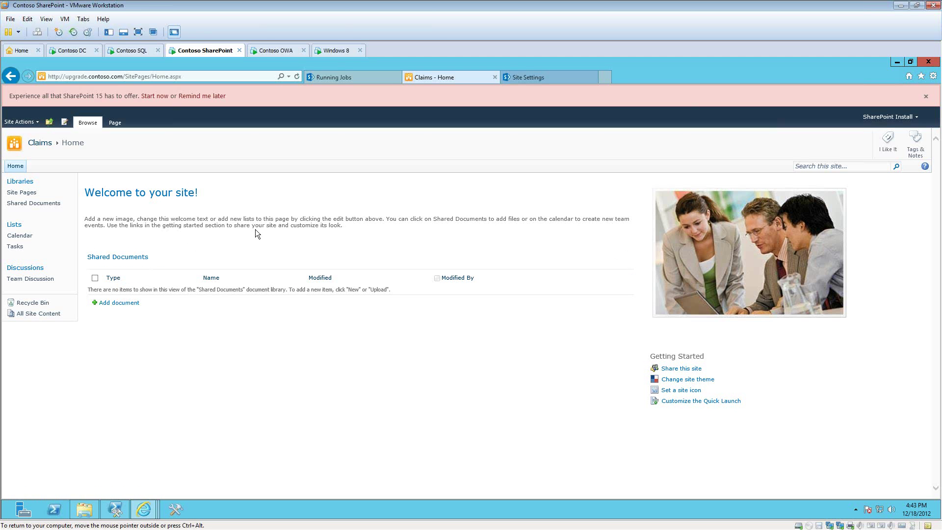
{"action": "left_click", "coordinate": [209, 97]}
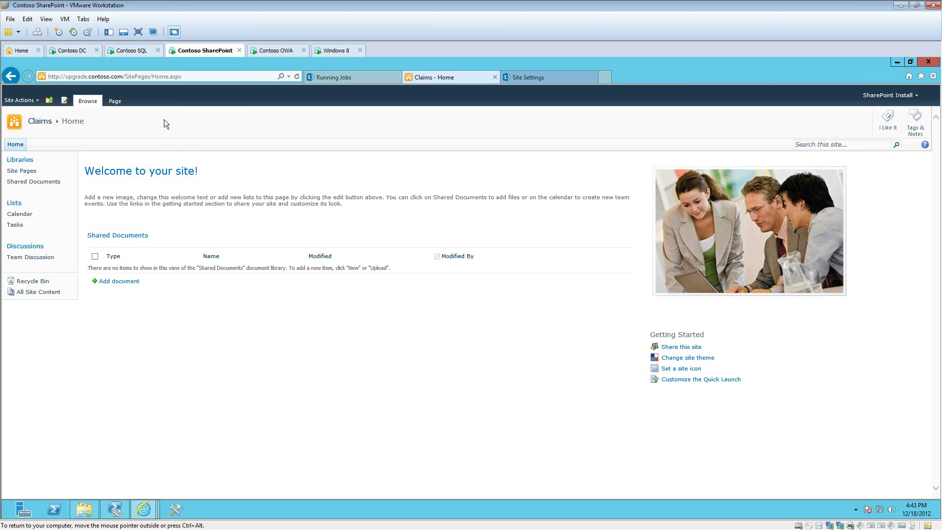
{"action": "left_click", "coordinate": [35, 101]}
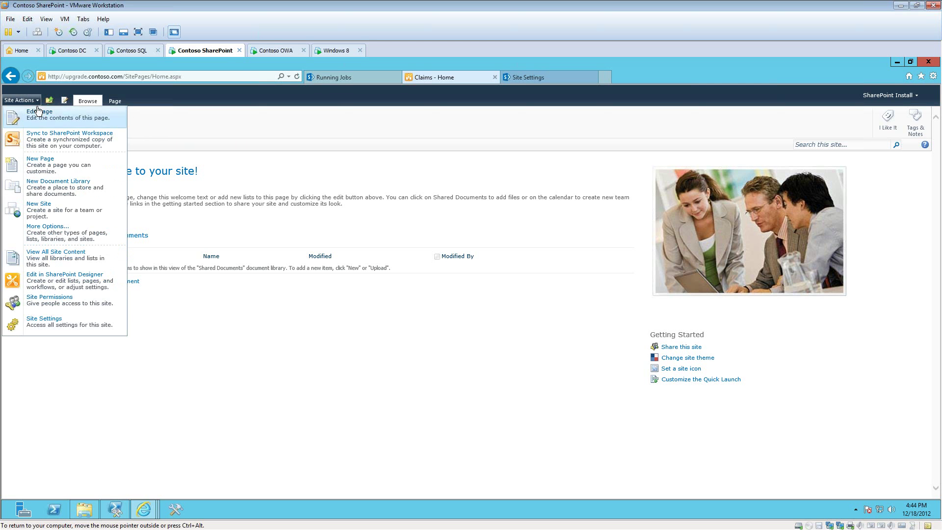
{"action": "left_click", "coordinate": [102, 323]}
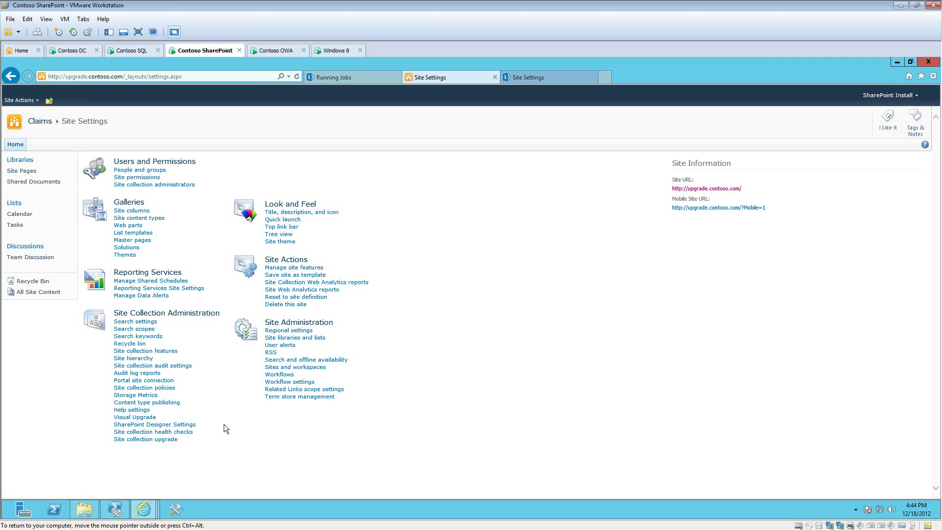
{"action": "left_click", "coordinate": [147, 418]}
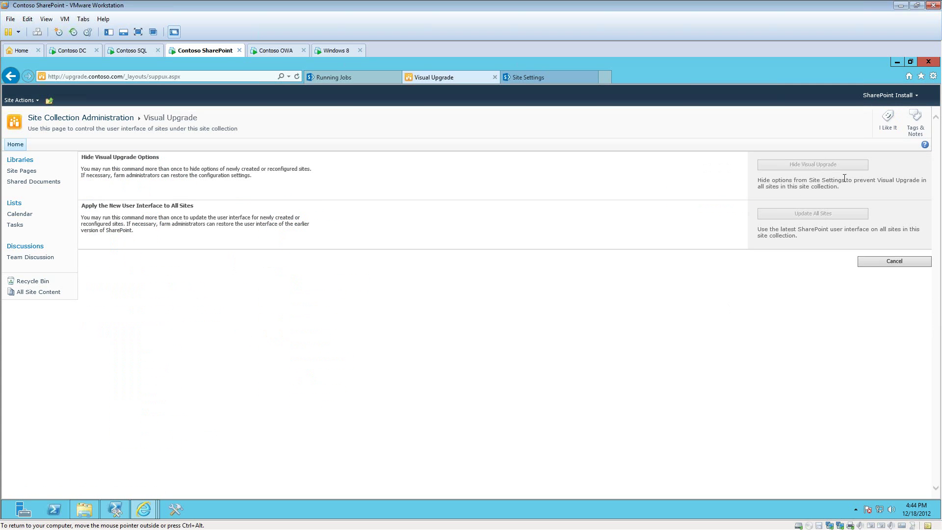
{"action": "left_click", "coordinate": [877, 266]}
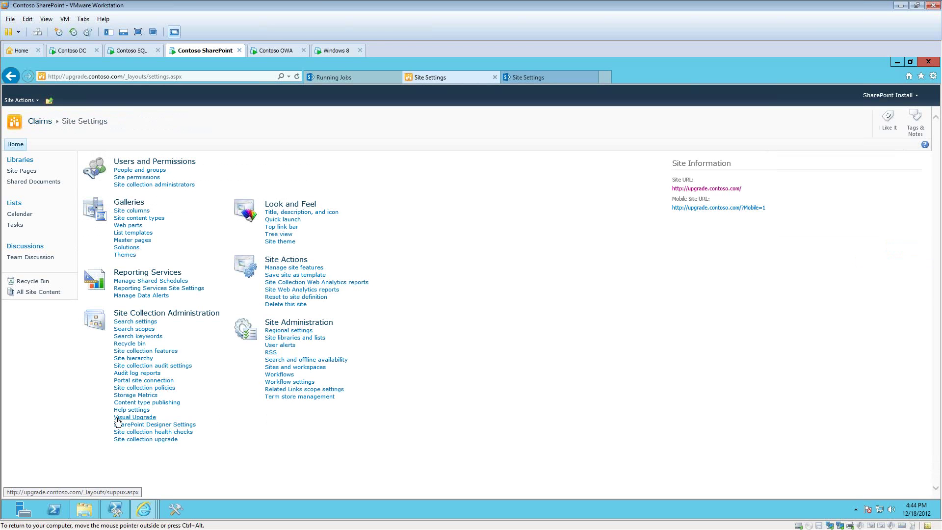
Step: Run the Claims site collection health checks, then open Site collection upgrade from Site Settings
{"action": "left_click", "coordinate": [187, 434]}
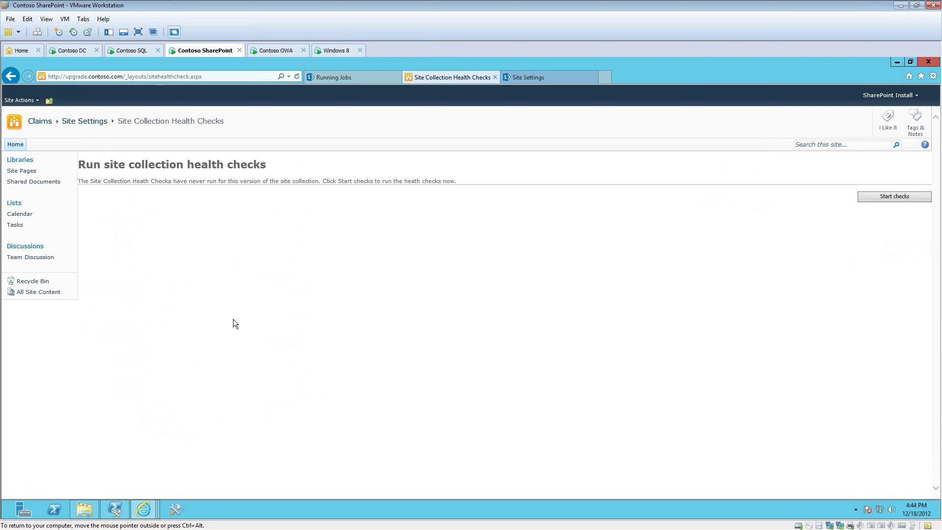
{"action": "left_click", "coordinate": [874, 196]}
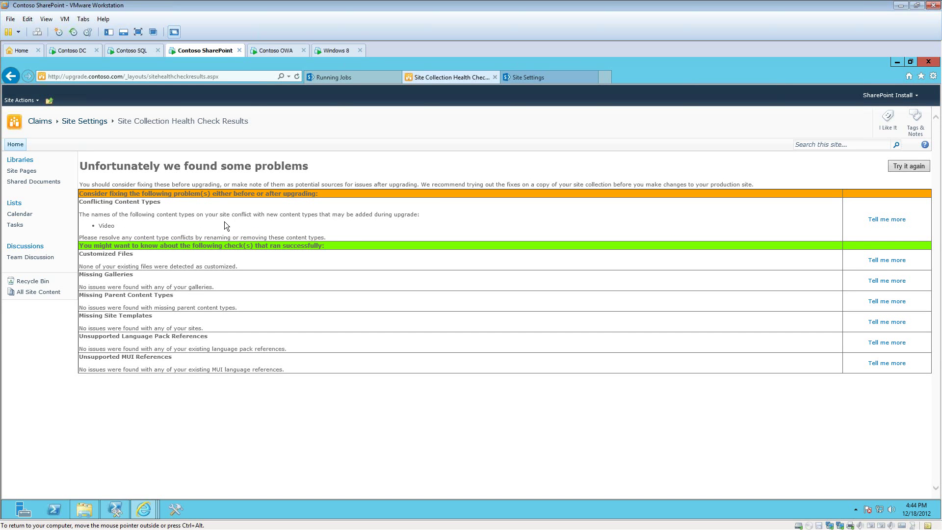
{"action": "left_click", "coordinate": [93, 127]}
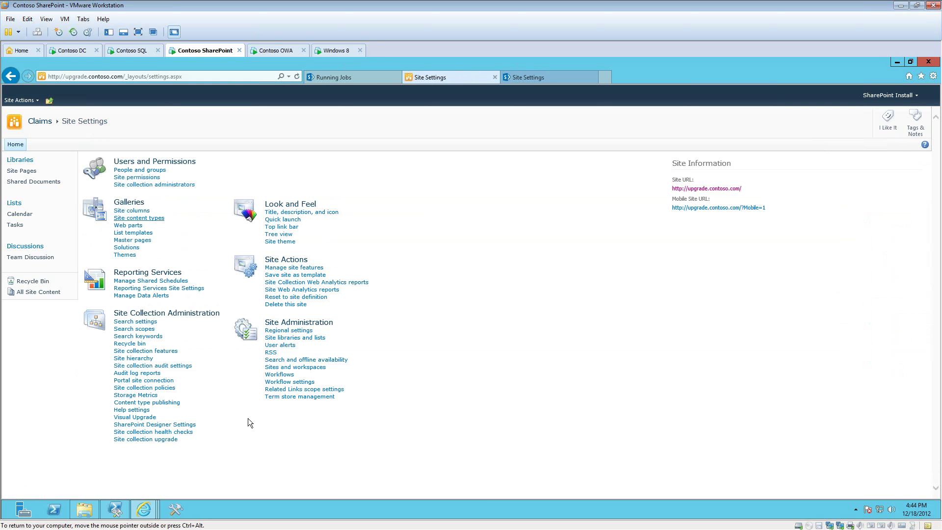
{"action": "left_click", "coordinate": [167, 439]}
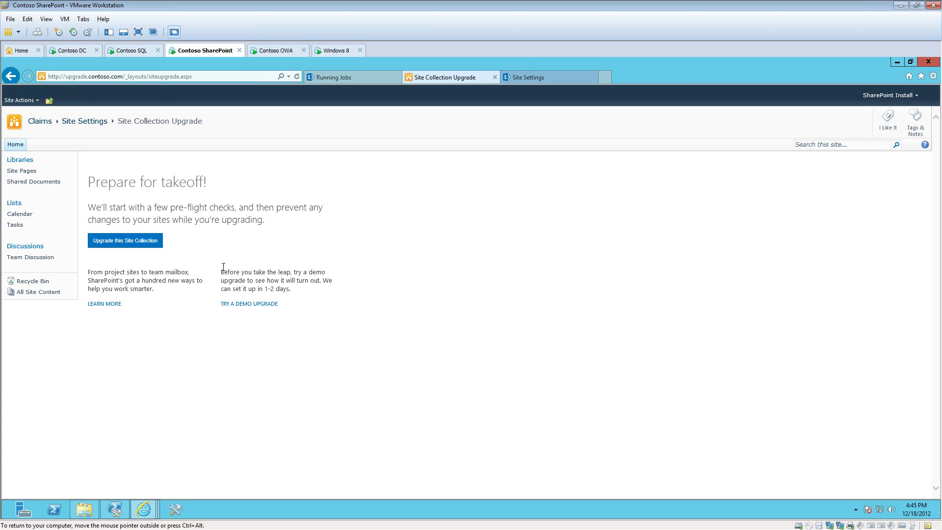
Step: Choose 'Upgrade this Site Collection' for the Claims site
{"action": "left_click", "coordinate": [137, 243]}
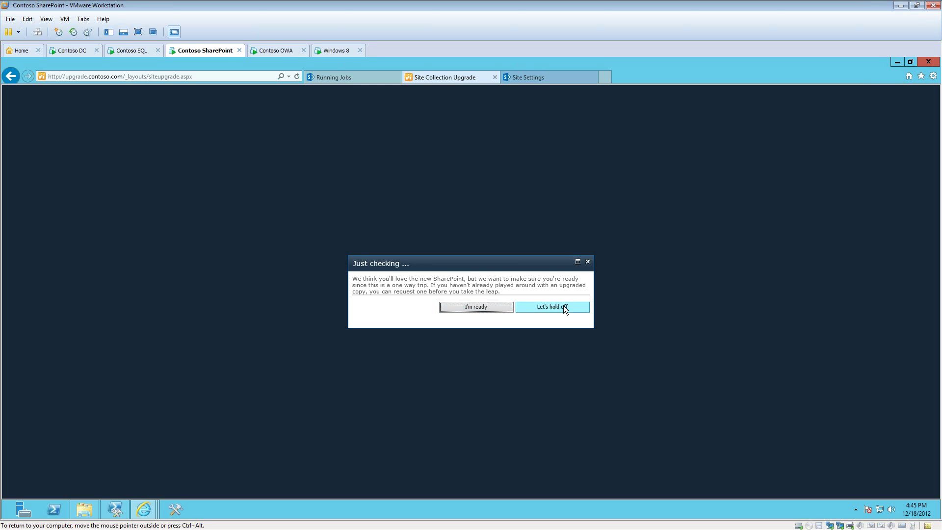
Step: Confirm with I'm ready, refresh the upgrade status repeatedly (0 errors, 3 warnings), then return to Claims home
{"action": "left_click", "coordinate": [502, 309]}
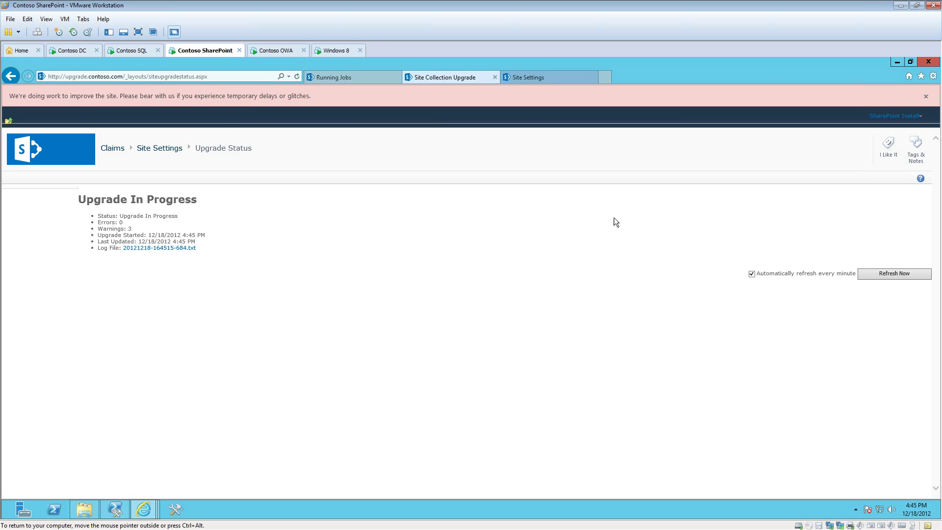
{"action": "left_click", "coordinate": [906, 274]}
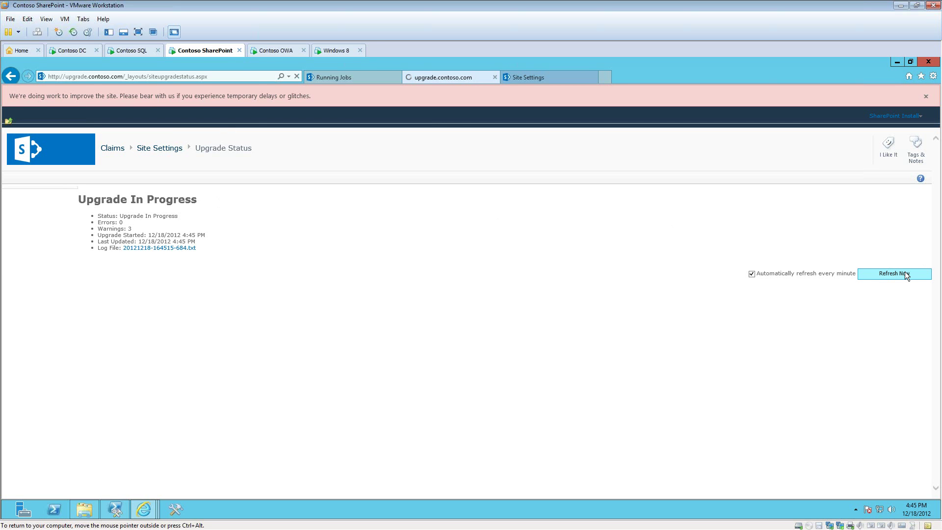
{"action": "left_click", "coordinate": [906, 276]}
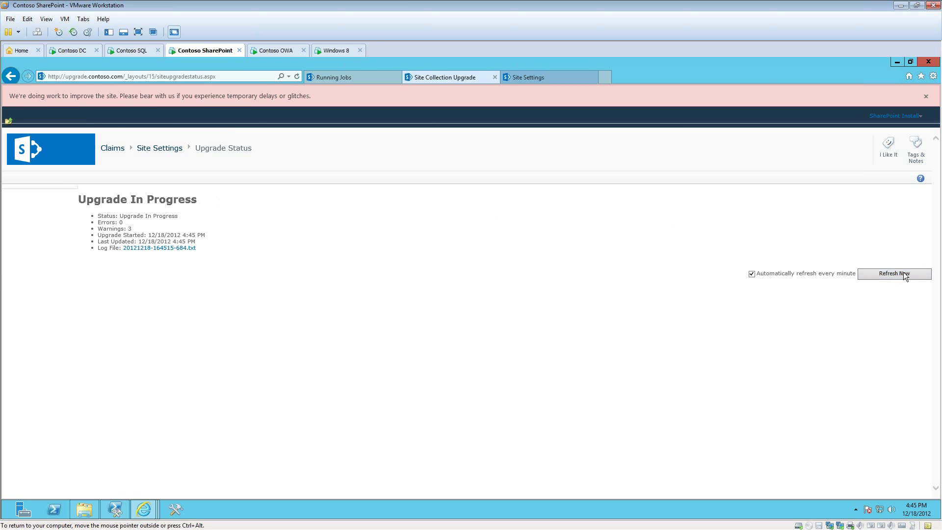
{"action": "left_click", "coordinate": [906, 276]}
{"action": "left_click", "coordinate": [906, 276]}
{"action": "left_click", "coordinate": [906, 275]}
{"action": "left_click", "coordinate": [906, 275]}
{"action": "left_click", "coordinate": [906, 275]}
{"action": "left_click", "coordinate": [114, 149]}
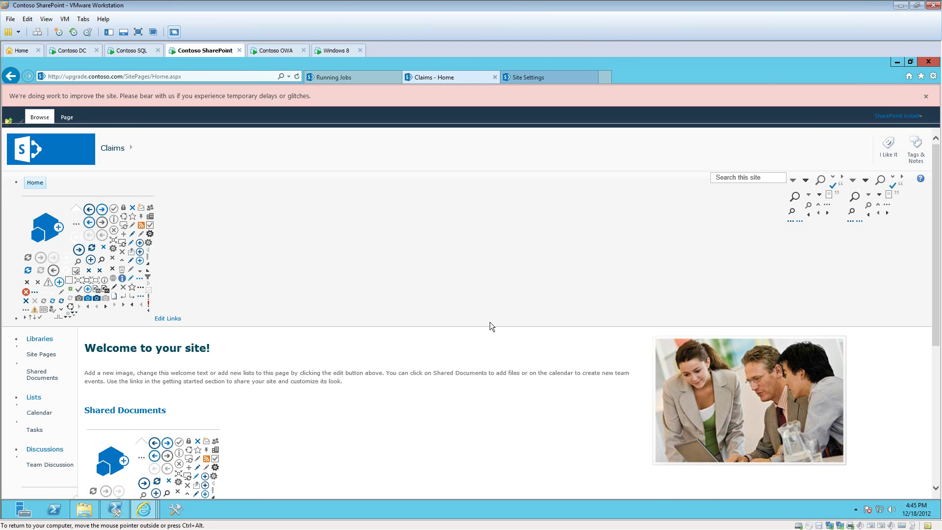
Step: Refresh the Claims home page twice until it shows the upgraded SharePoint 2013 look
{"action": "scroll", "coordinate": [490, 322], "scroll_direction": "down", "scroll_amount": 5}
{"action": "scroll", "coordinate": [451, 296], "scroll_direction": "up", "scroll_amount": 5}
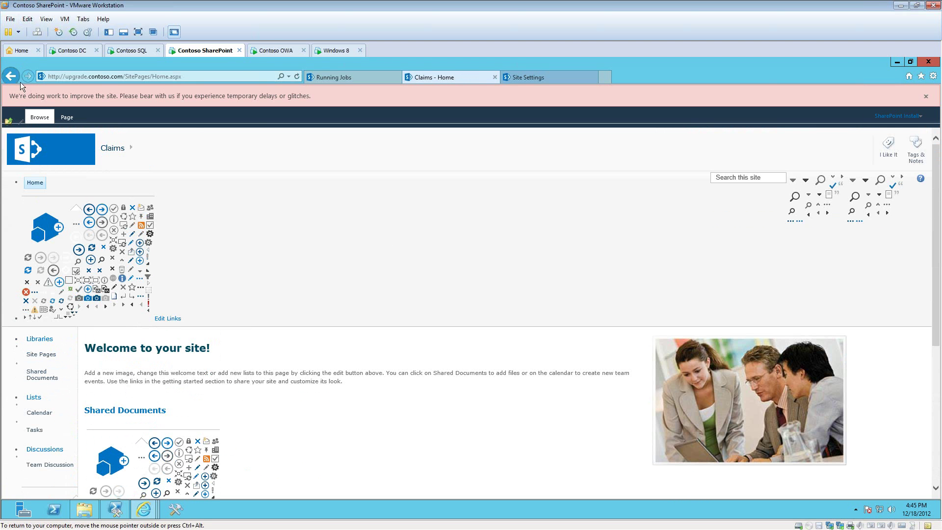
{"action": "left_click", "coordinate": [296, 77]}
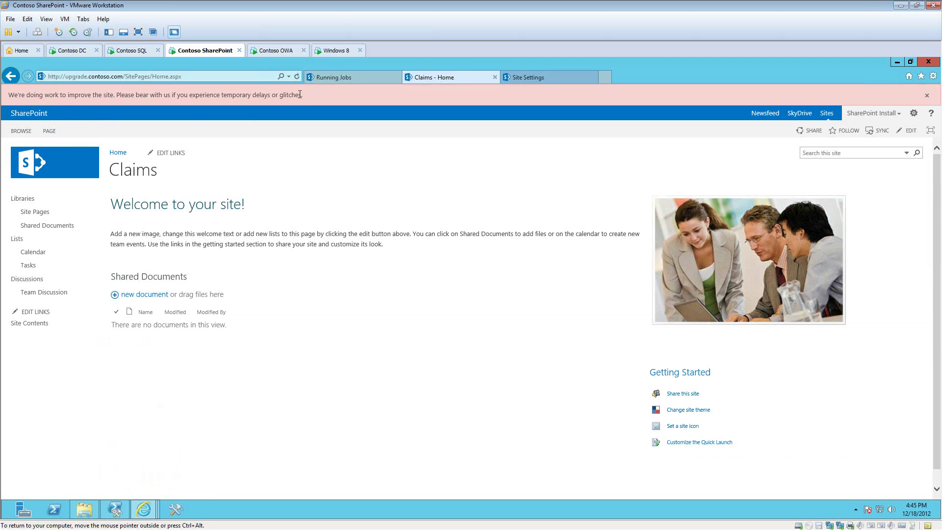
{"action": "left_click", "coordinate": [297, 78]}
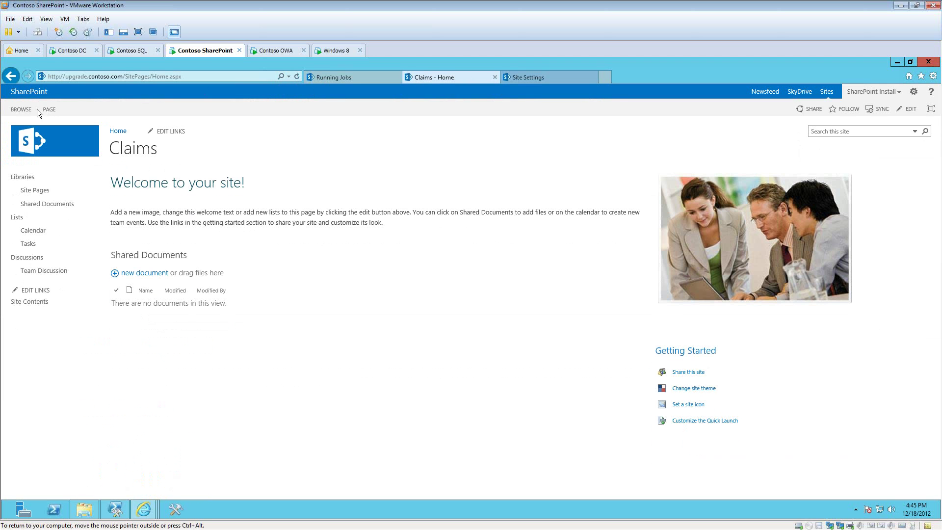
Step: Open the site's 'Get started with your site' page from the gear menu
{"action": "left_click", "coordinate": [913, 94]}
{"action": "left_click", "coordinate": [897, 231]}
{"action": "left_click", "coordinate": [914, 92]}
Step: Confirm the Claims site collection upgrade completed with 0 errors and 4 warnings, then open its log file
{"action": "left_click", "coordinate": [889, 215]}
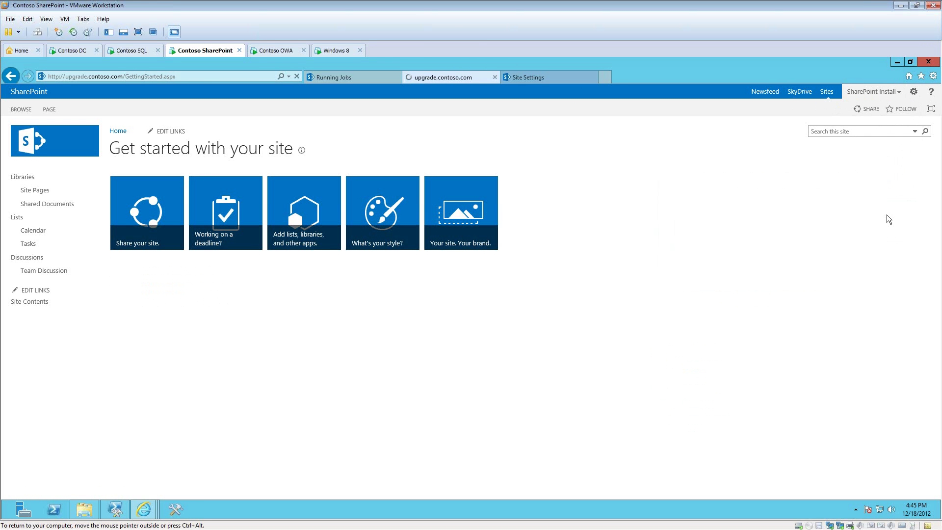
{"action": "scroll", "coordinate": [370, 423], "scroll_direction": "down", "scroll_amount": 3}
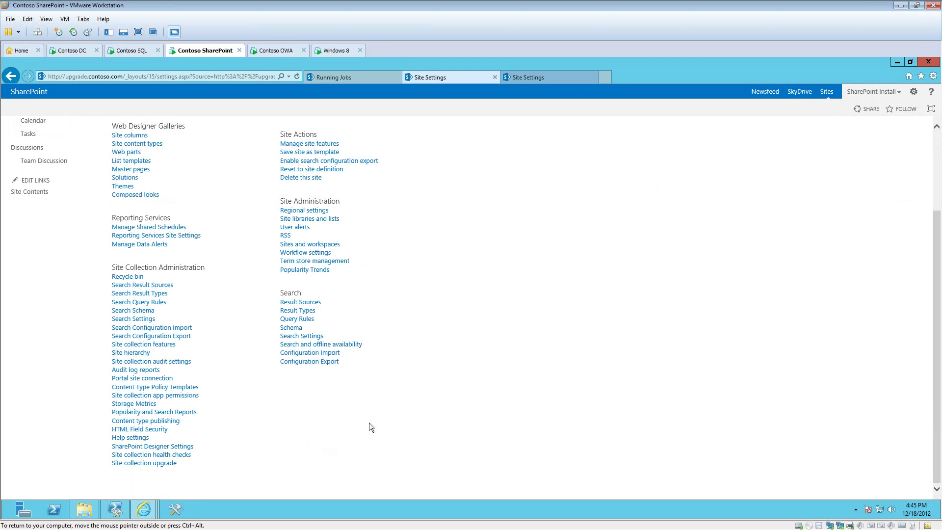
{"action": "left_click", "coordinate": [159, 463]}
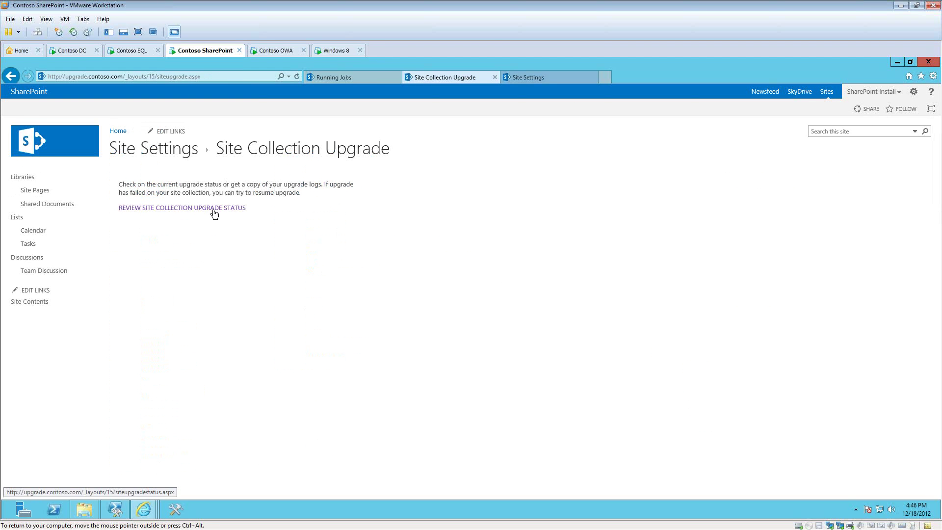
{"action": "left_click", "coordinate": [215, 209]}
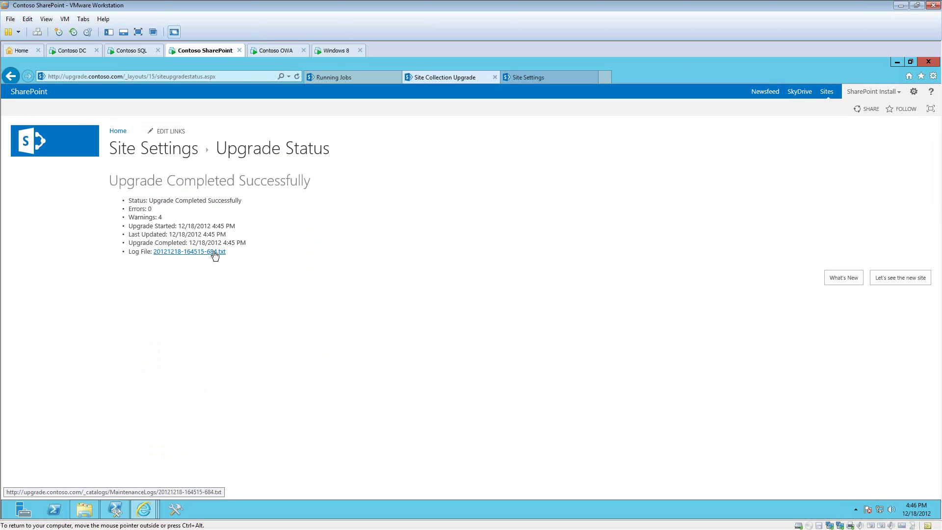
{"action": "left_click", "coordinate": [214, 252]}
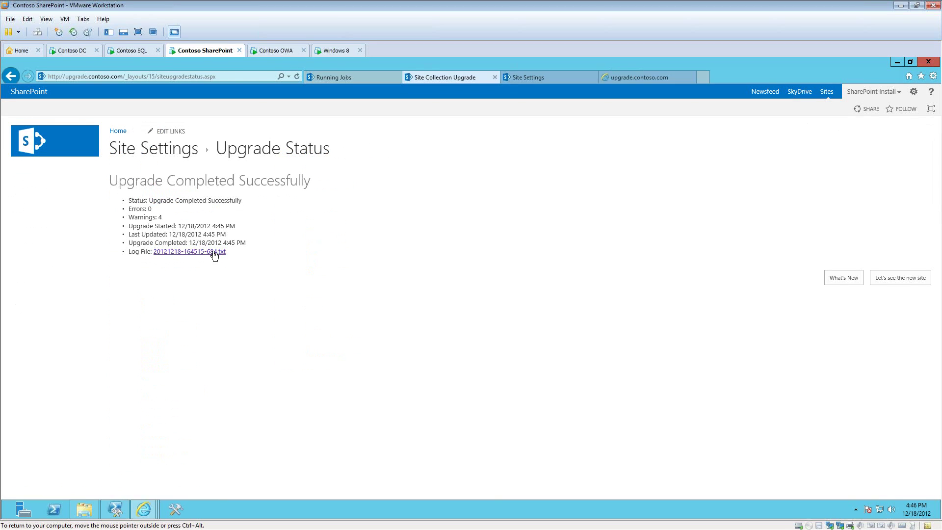
Step: Scroll through and close the upgrade log, then return to the Claims evaluation site home page
{"action": "scroll", "coordinate": [472, 205], "scroll_direction": "down", "scroll_amount": 5}
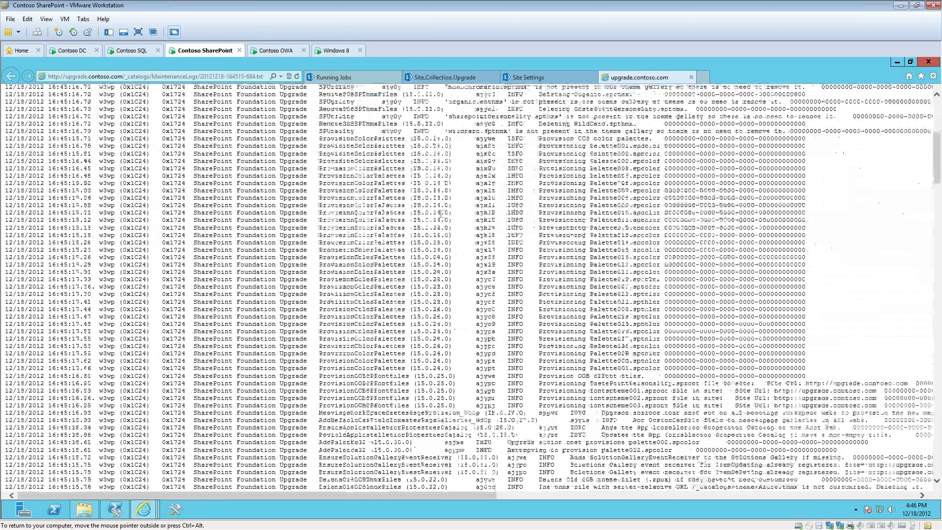
{"action": "scroll", "coordinate": [472, 290], "scroll_direction": "up", "scroll_amount": 5}
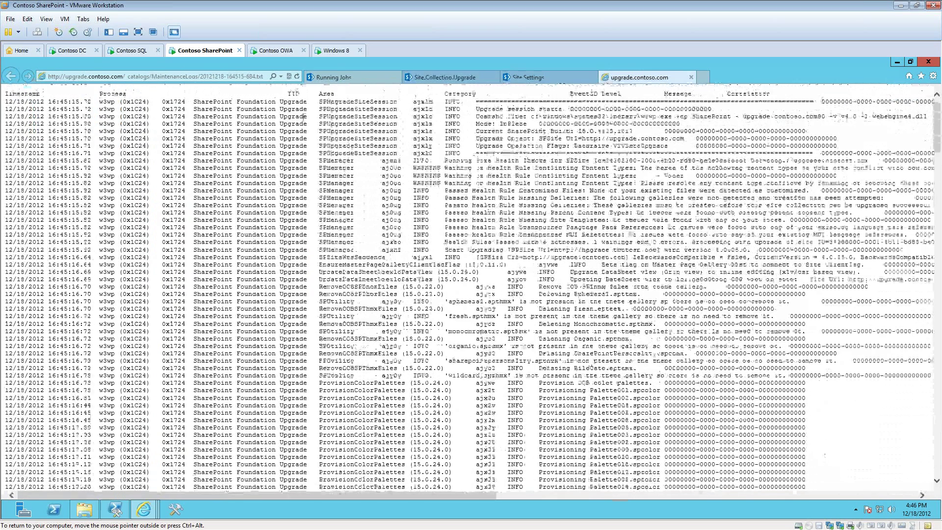
{"action": "left_click", "coordinate": [691, 77]}
{"action": "left_click", "coordinate": [65, 173]}
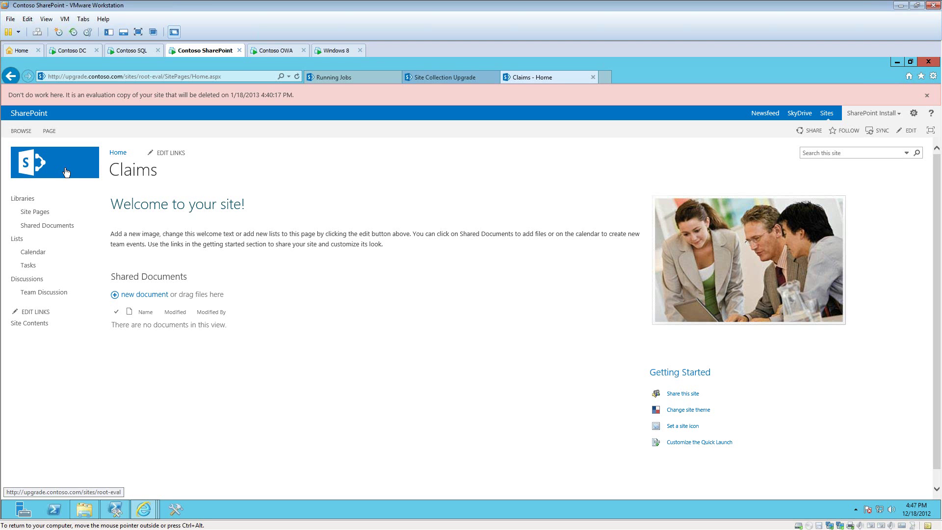
{"action": "left_click", "coordinate": [115, 510]}
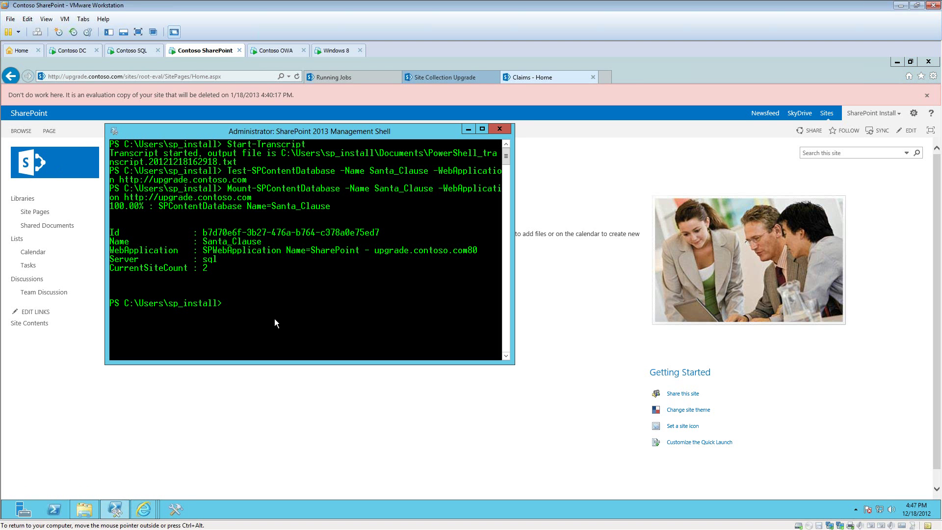
{"action": "type", "text": "get-"}
{"action": "key", "text": "Tab"}
{"action": "type", "text": "http://u"}
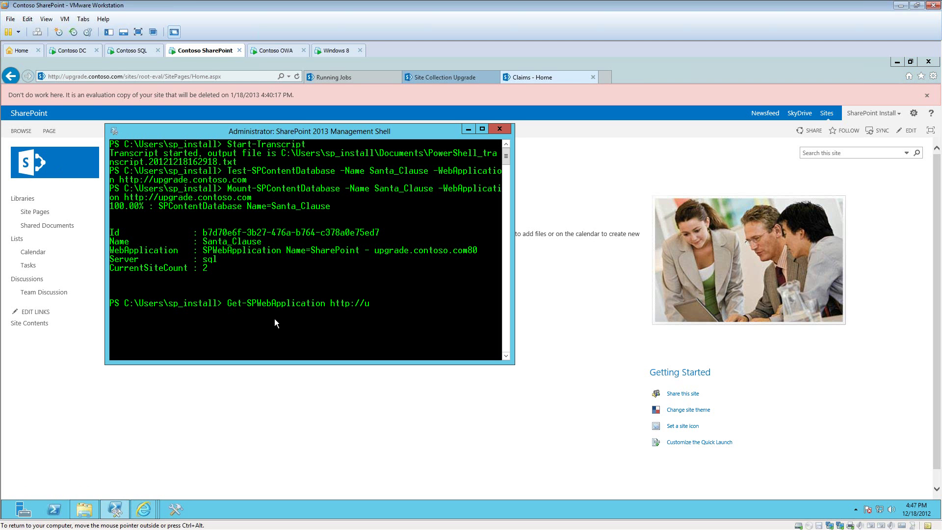
{"action": "type", "text": "pgradeo.contoso.com | s"}
{"action": "key", "text": "BackSpace"}
{"action": "type", "text": "get-member"}
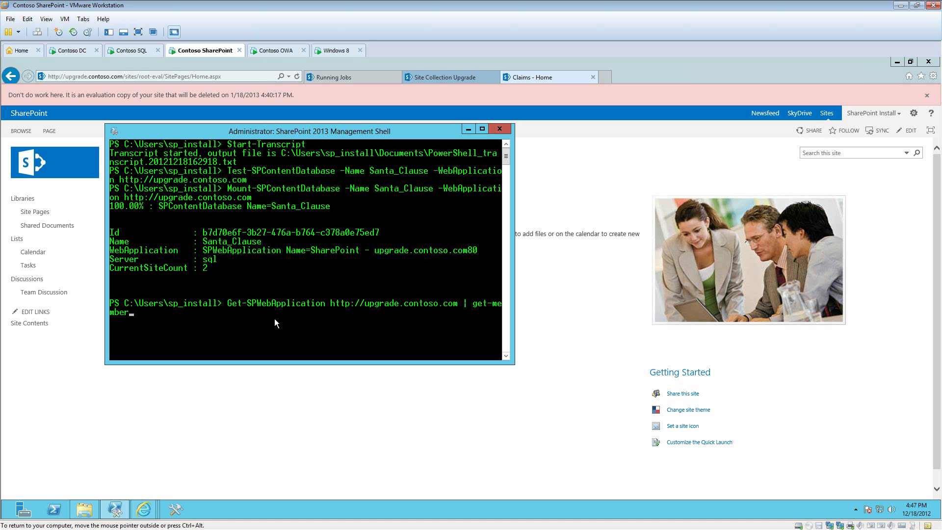
{"action": "key", "text": "Return"}
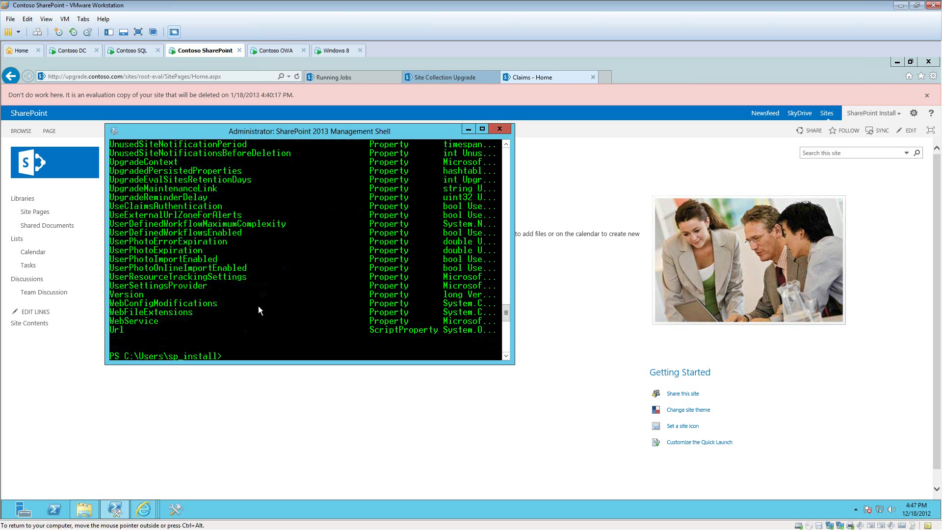
{"action": "scroll", "coordinate": [225, 307], "scroll_direction": "up", "scroll_amount": 1}
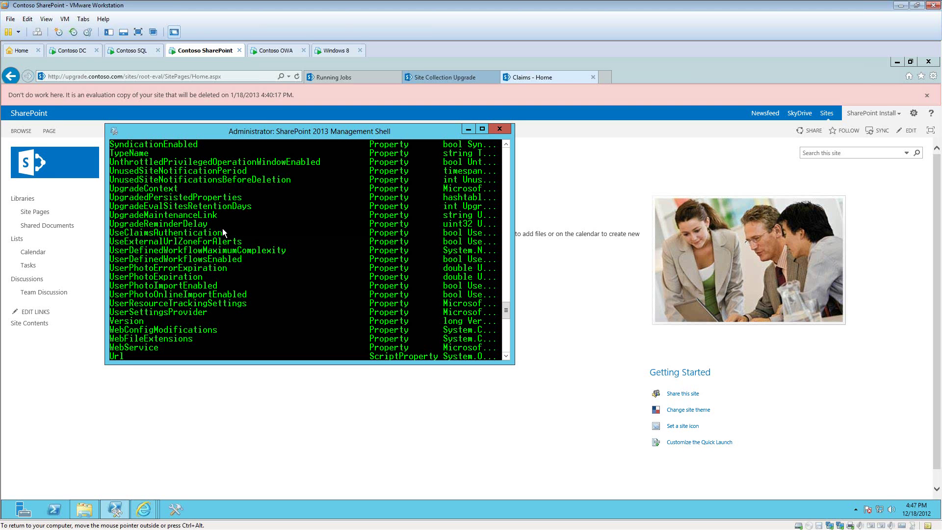
{"action": "scroll", "coordinate": [222, 232], "scroll_direction": "up", "scroll_amount": 1}
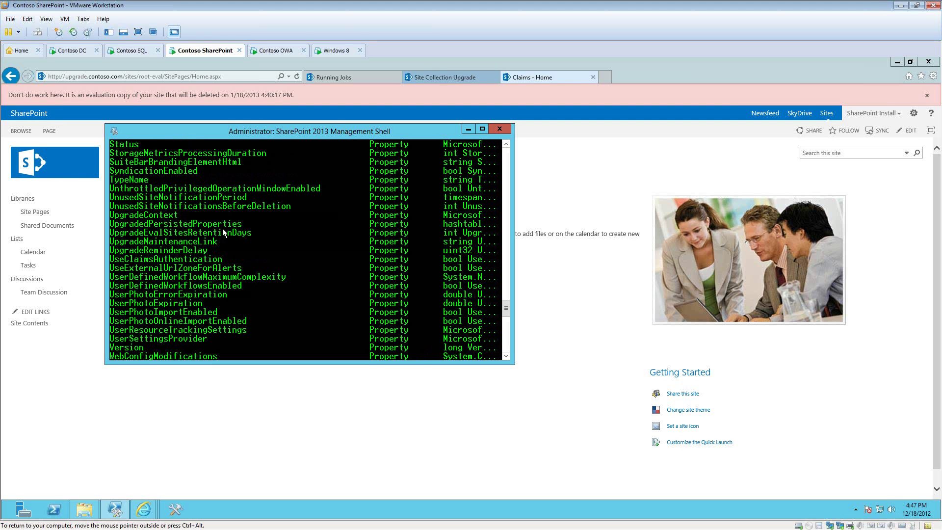
{"action": "scroll", "coordinate": [223, 232], "scroll_direction": "up", "scroll_amount": 2}
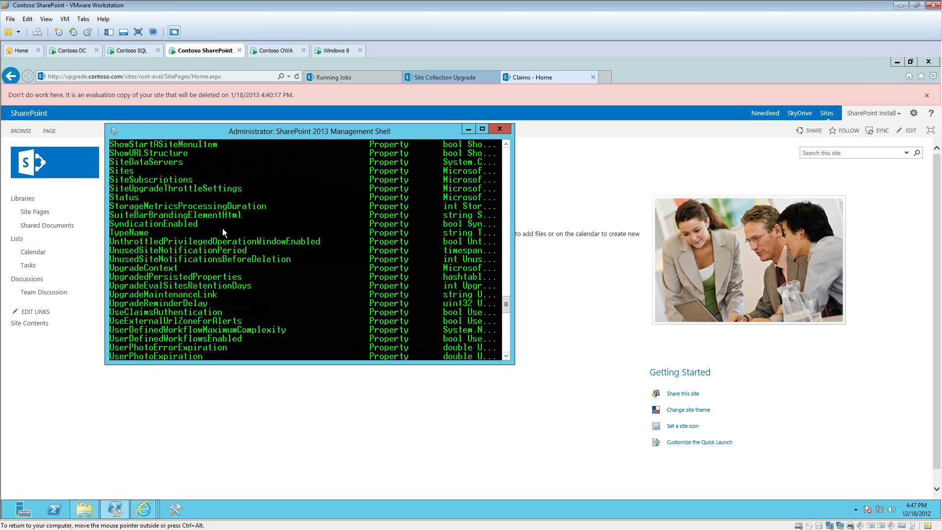
{"action": "scroll", "coordinate": [223, 231], "scroll_direction": "up", "scroll_amount": 1}
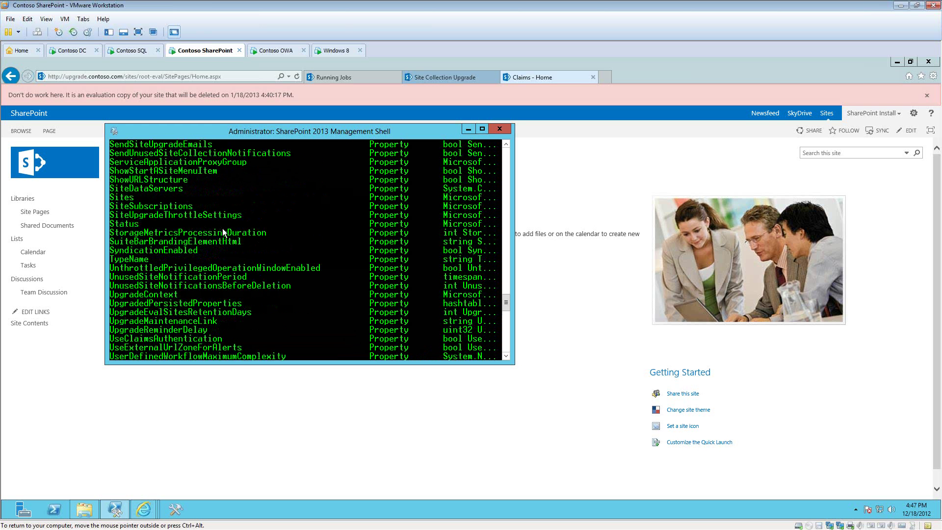
{"action": "scroll", "coordinate": [223, 232], "scroll_direction": "up", "scroll_amount": 1}
{"action": "scroll", "coordinate": [222, 229], "scroll_direction": "up", "scroll_amount": 2}
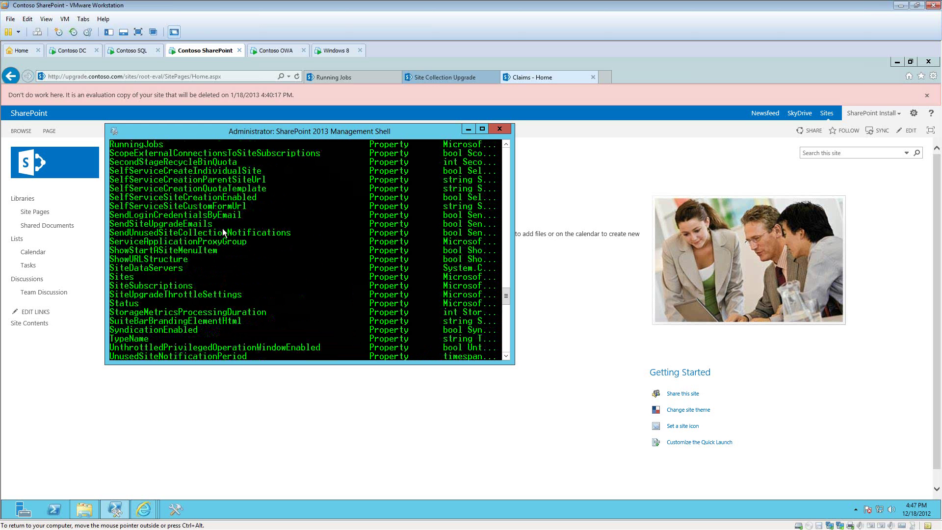
{"action": "scroll", "coordinate": [223, 228], "scroll_direction": "up", "scroll_amount": 2}
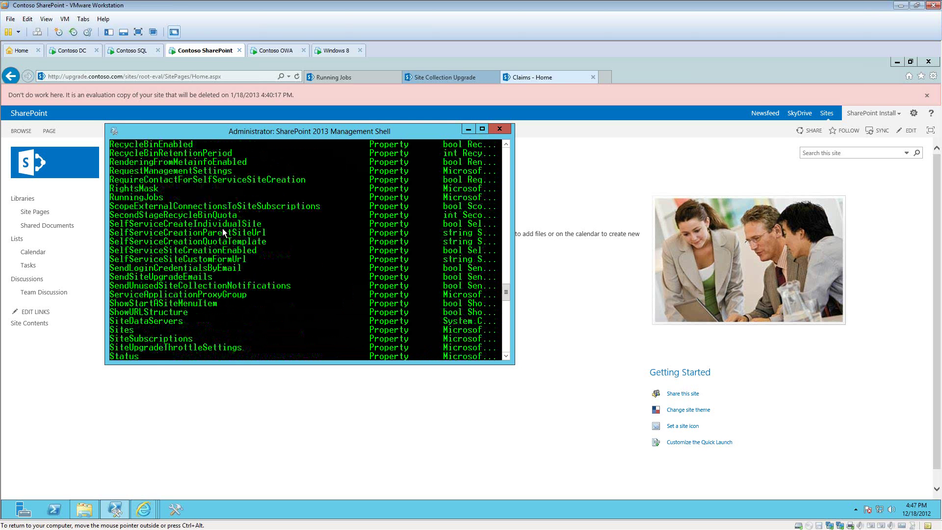
{"action": "scroll", "coordinate": [222, 228], "scroll_direction": "up", "scroll_amount": 2}
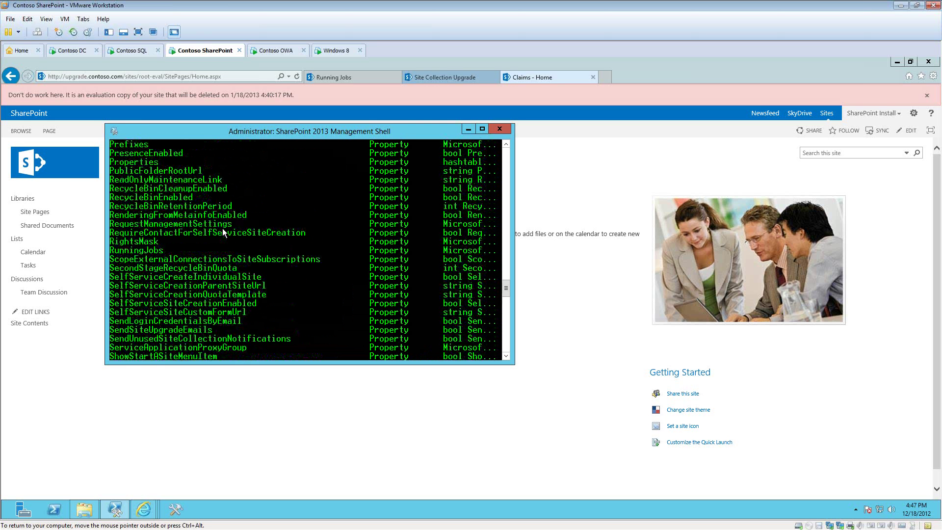
{"action": "scroll", "coordinate": [223, 229], "scroll_direction": "up", "scroll_amount": 1}
{"action": "scroll", "coordinate": [223, 232], "scroll_direction": "up", "scroll_amount": 1}
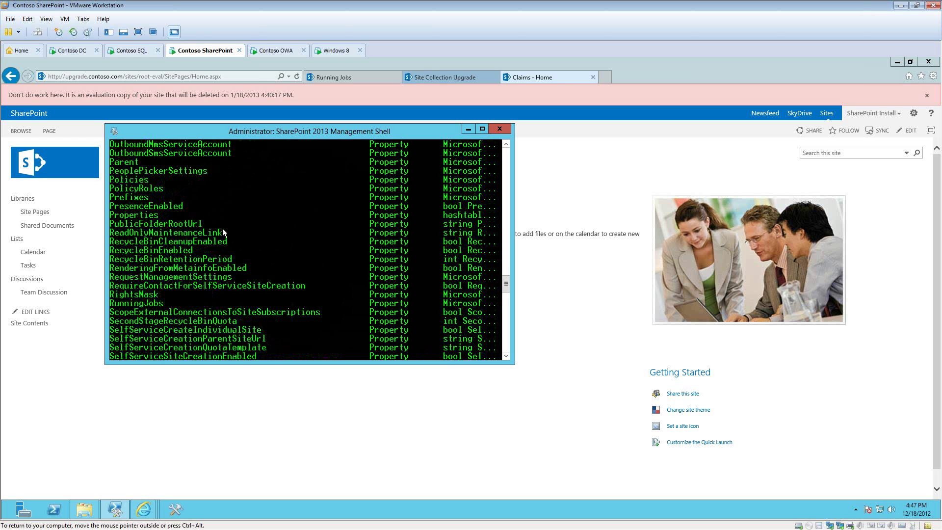
{"action": "scroll", "coordinate": [223, 230], "scroll_direction": "up", "scroll_amount": 5}
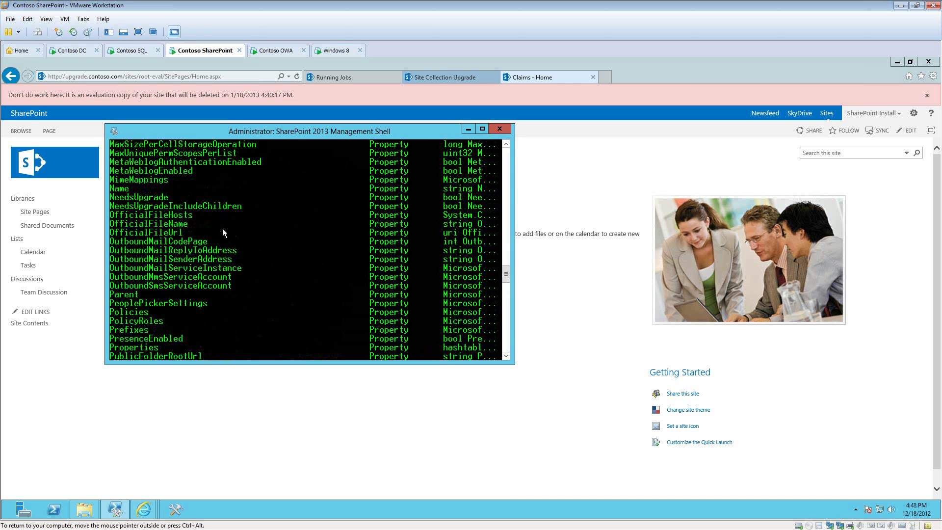
{"action": "scroll", "coordinate": [223, 230], "scroll_direction": "up", "scroll_amount": 3}
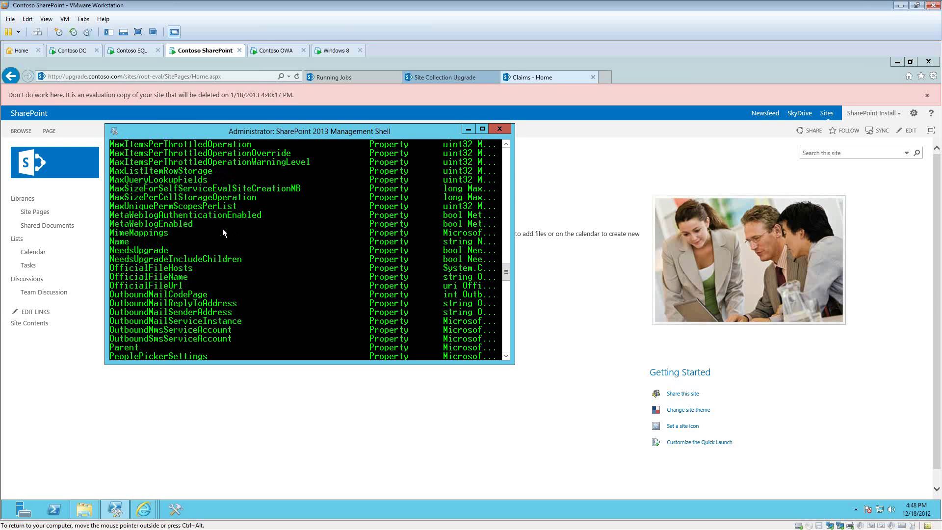
{"action": "scroll", "coordinate": [223, 228], "scroll_direction": "up", "scroll_amount": 2}
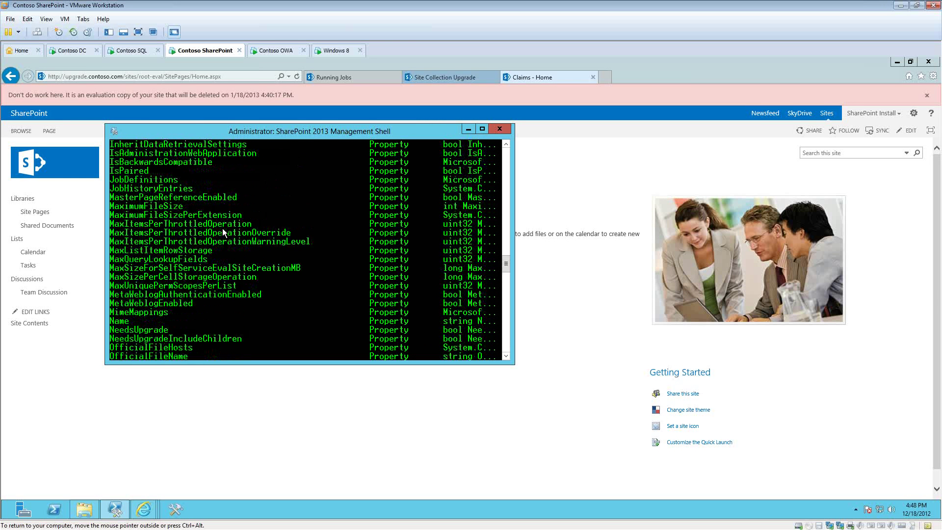
{"action": "scroll", "coordinate": [222, 228], "scroll_direction": "up", "scroll_amount": 1}
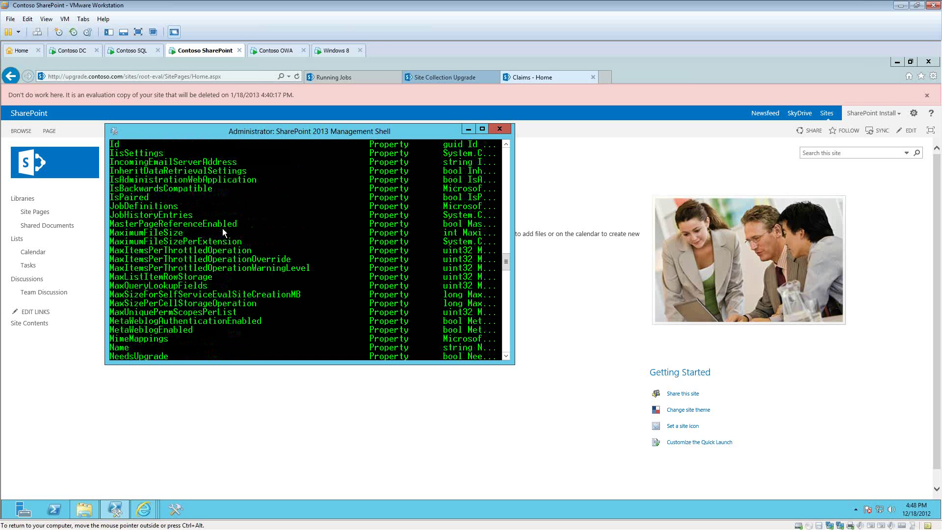
{"action": "scroll", "coordinate": [222, 229], "scroll_direction": "up", "scroll_amount": 3}
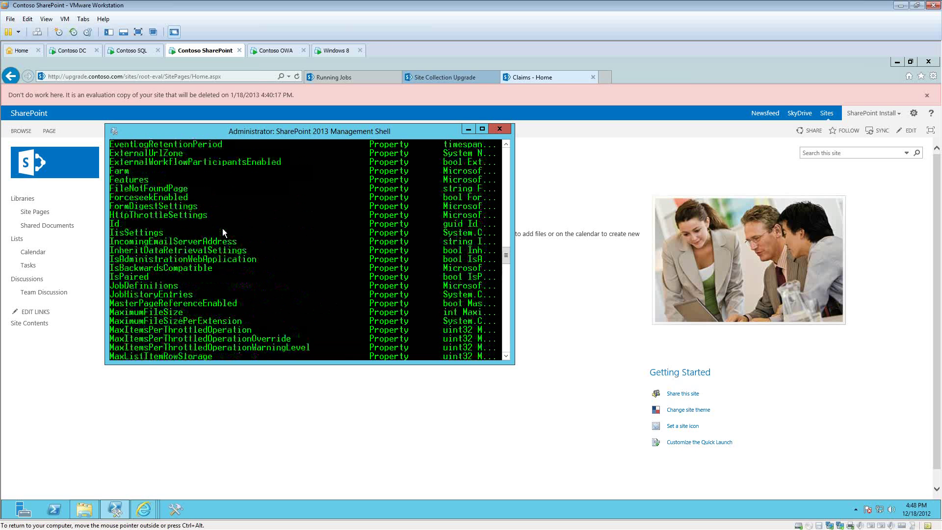
{"action": "scroll", "coordinate": [223, 233], "scroll_direction": "up", "scroll_amount": 1}
{"action": "scroll", "coordinate": [223, 232], "scroll_direction": "up", "scroll_amount": 1}
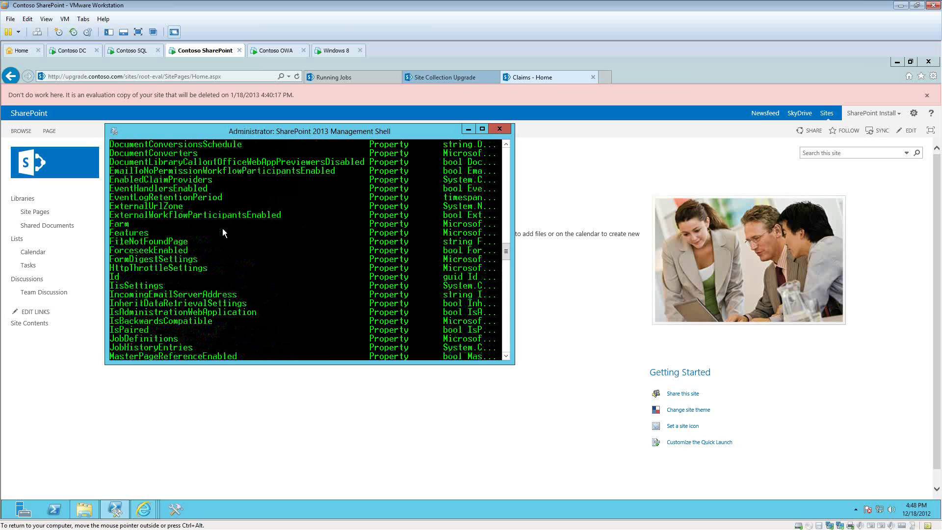
{"action": "scroll", "coordinate": [222, 228], "scroll_direction": "up", "scroll_amount": 2}
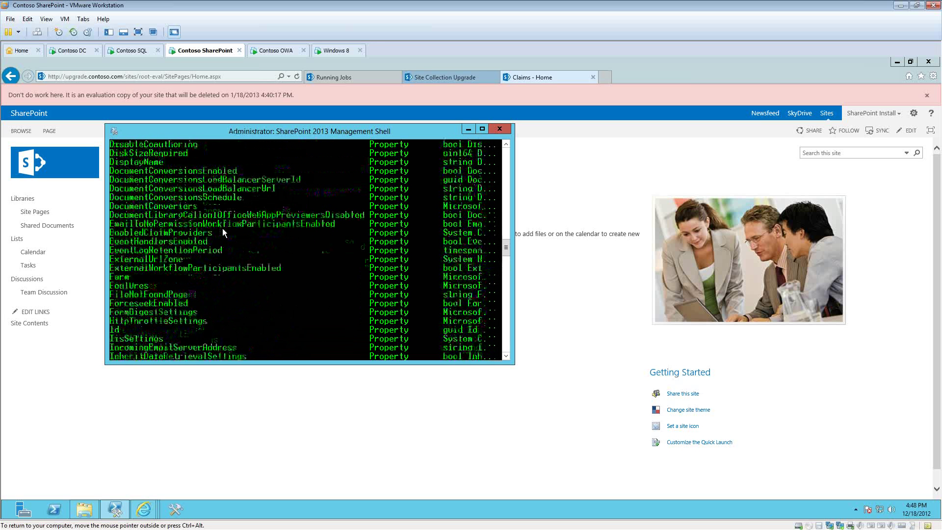
{"action": "scroll", "coordinate": [222, 228], "scroll_direction": "up", "scroll_amount": 2}
{"action": "scroll", "coordinate": [223, 228], "scroll_direction": "up", "scroll_amount": 2}
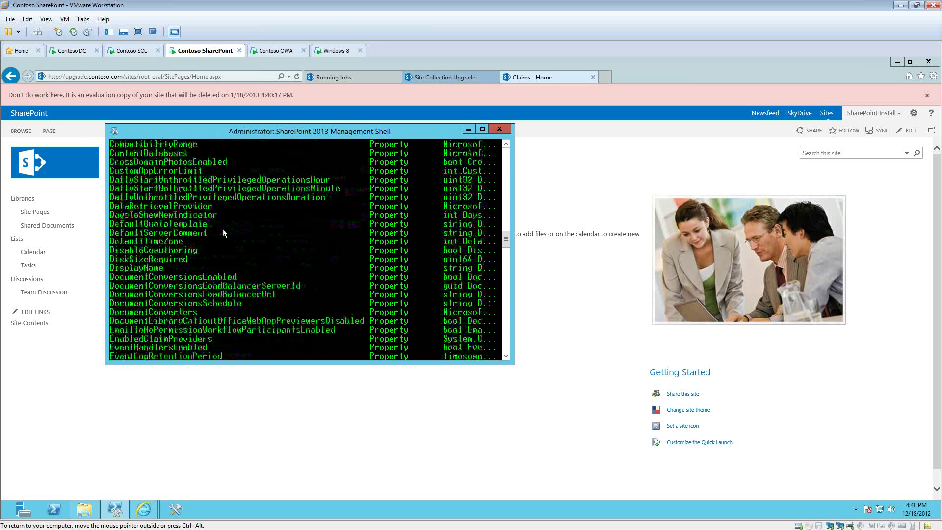
{"action": "scroll", "coordinate": [222, 228], "scroll_direction": "up", "scroll_amount": 2}
{"action": "scroll", "coordinate": [222, 228], "scroll_direction": "up", "scroll_amount": 4}
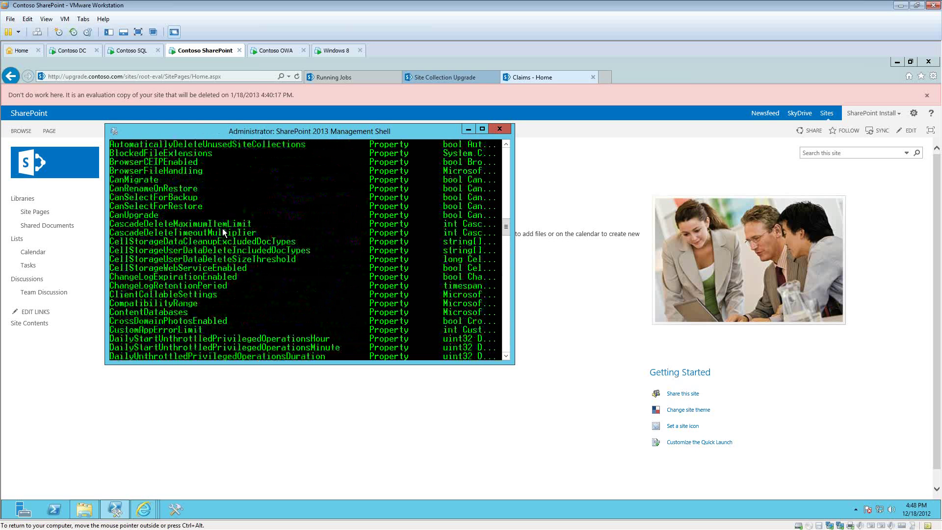
{"action": "scroll", "coordinate": [223, 229], "scroll_direction": "up", "scroll_amount": 1}
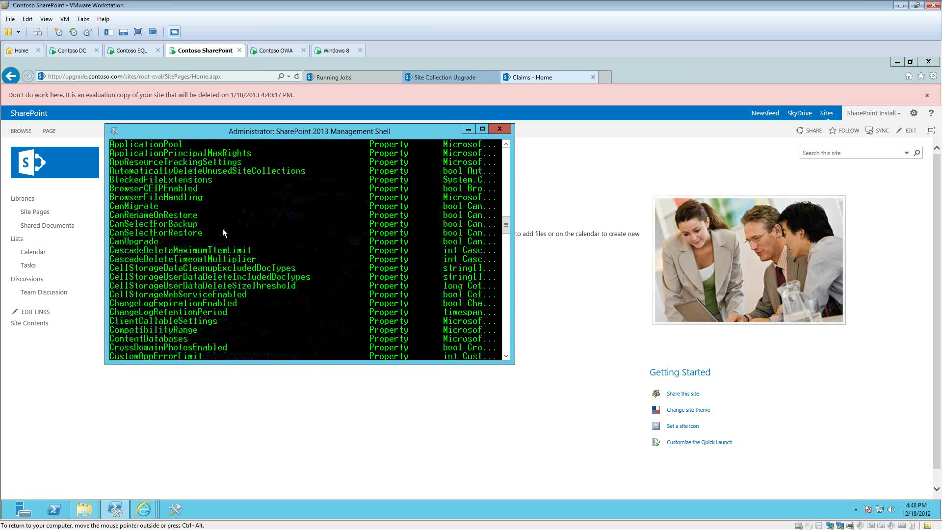
{"action": "scroll", "coordinate": [222, 232], "scroll_direction": "up", "scroll_amount": 1}
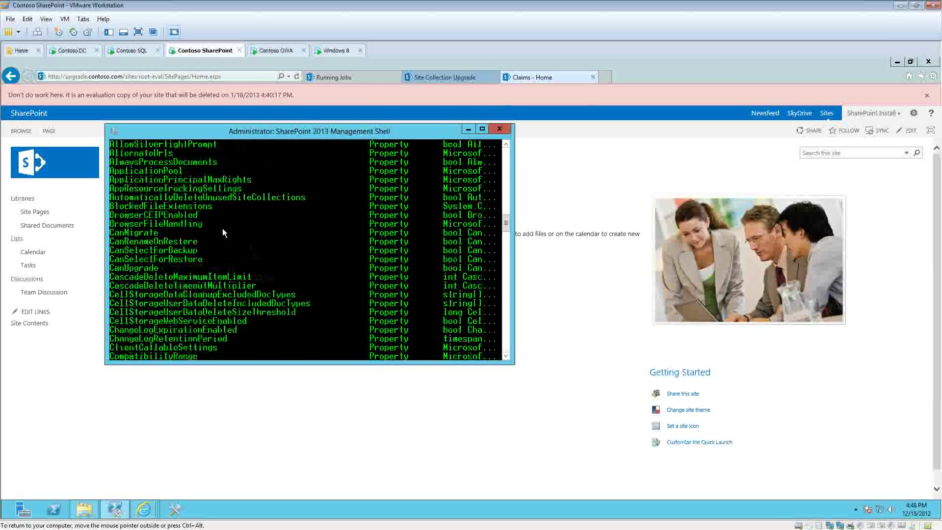
{"action": "scroll", "coordinate": [223, 232], "scroll_direction": "up", "scroll_amount": 4}
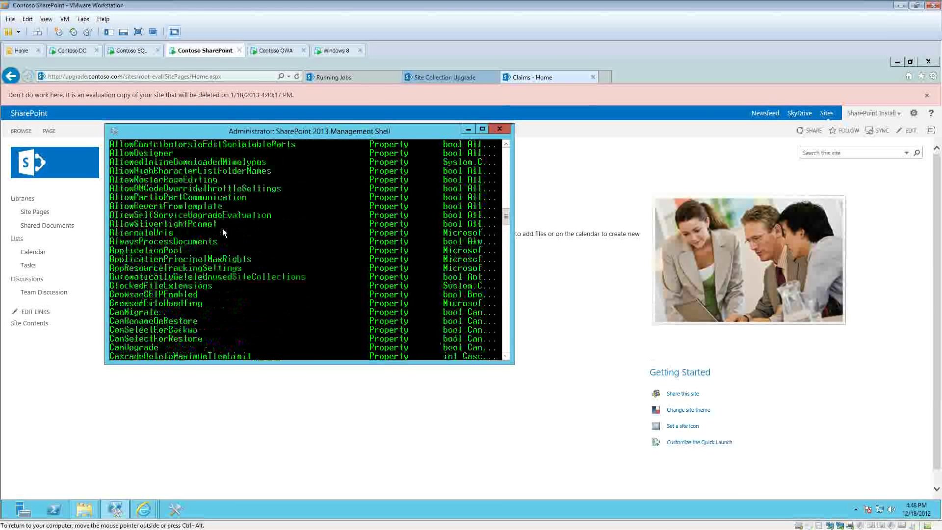
{"action": "scroll", "coordinate": [223, 231], "scroll_direction": "up", "scroll_amount": 2}
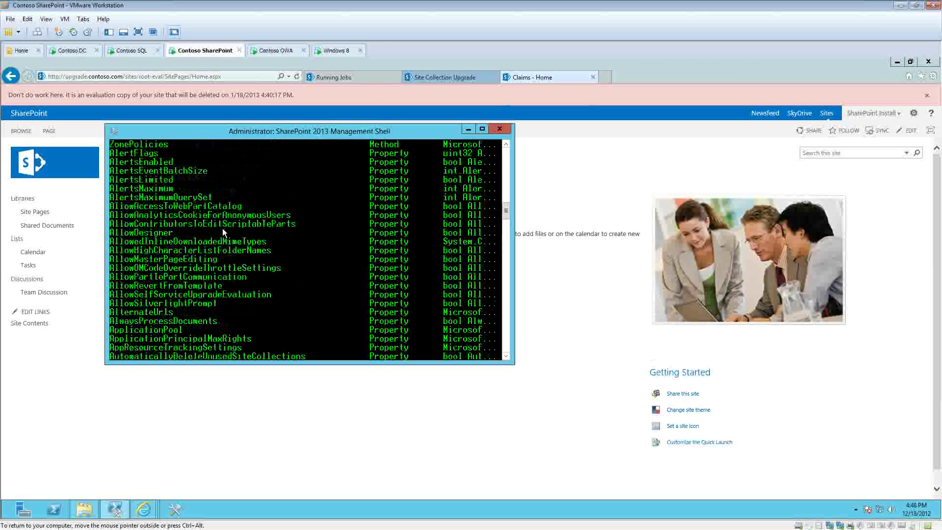
{"action": "scroll", "coordinate": [222, 232], "scroll_direction": "up", "scroll_amount": 1}
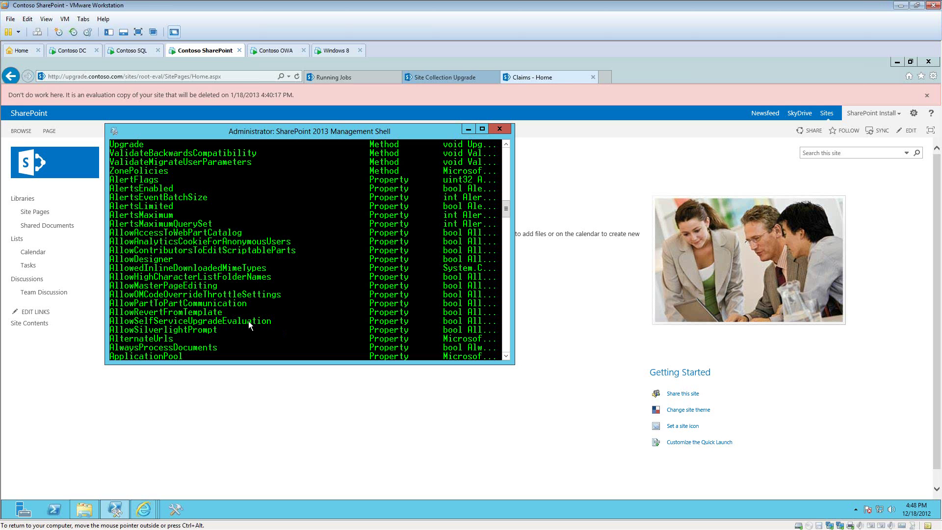
Step: Rerun the command with select AllowSelfServiceUpgradeEvaluation to show the setting is True
{"action": "left_click_drag", "start_coordinate": [268, 321], "coordinate": [112, 323]}
{"action": "key", "text": "Return"}
{"action": "key", "text": "Up"}
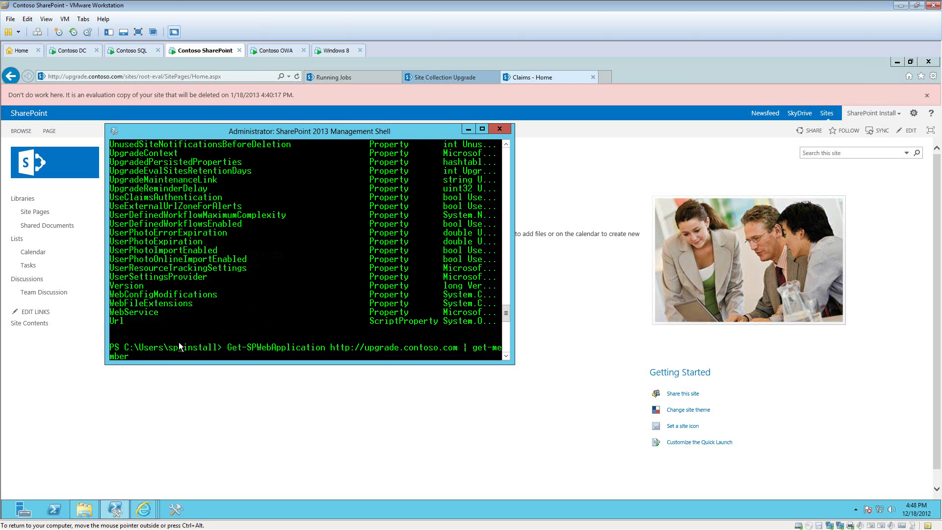
{"action": "key", "text": "BackSpace"}
{"action": "key", "text": "BackSpace"}
{"action": "key", "text": "BackSpace"}
{"action": "key", "text": "BackSpace"}
{"action": "key", "text": "BackSpace"}
{"action": "key", "text": "BackSpace"}
{"action": "key", "text": "BackSpace"}
{"action": "key", "text": "BackSpace"}
{"action": "key", "text": "BackSpace"}
{"action": "type", "text": "select AllowSelfServiceUpgradeEvaluation"}
{"action": "key", "text": "Return"}
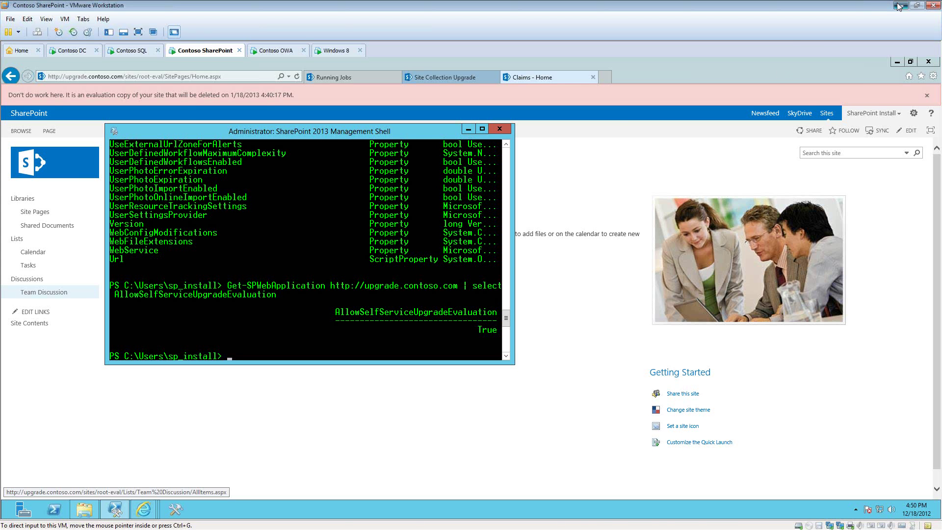
Step: Start the PowerPoint slide show from the current slide and advance to 'Things that are new'
{"action": "left_click", "coordinate": [900, 5]}
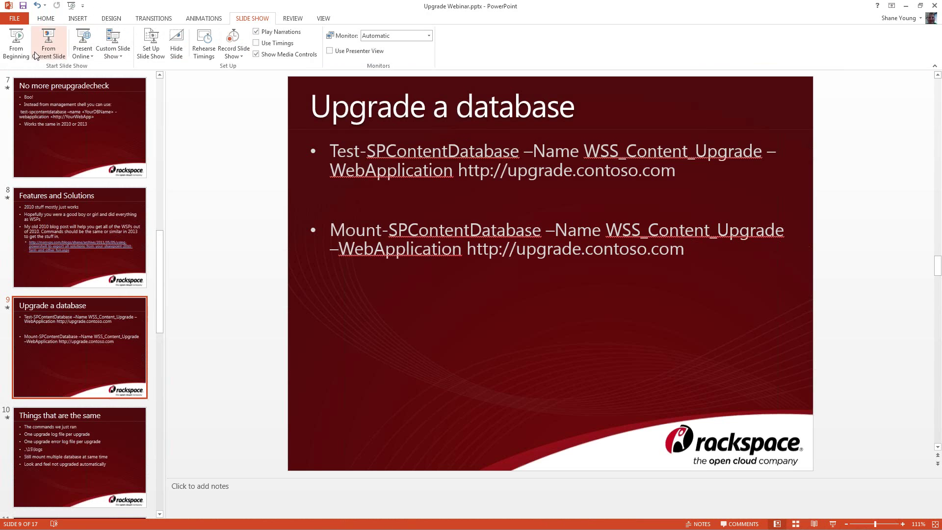
{"action": "left_click", "coordinate": [54, 48]}
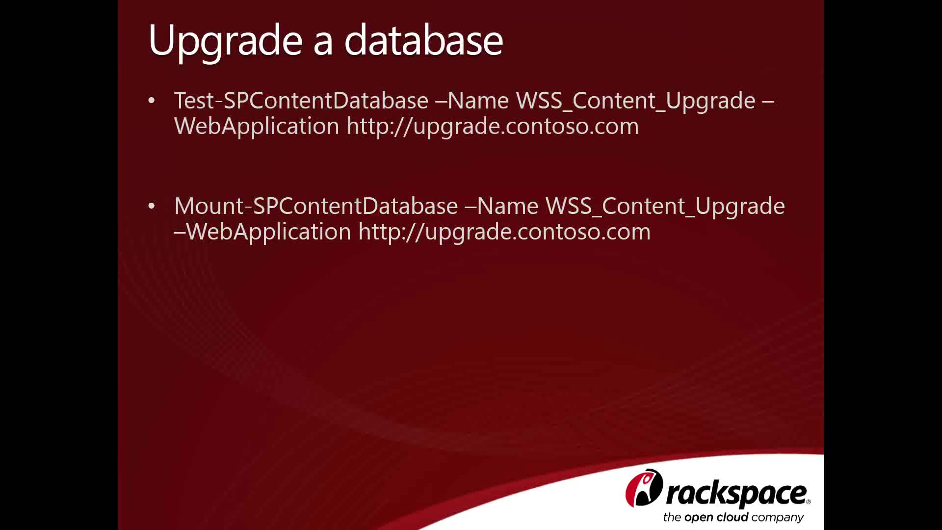
{"action": "key", "text": "Right"}
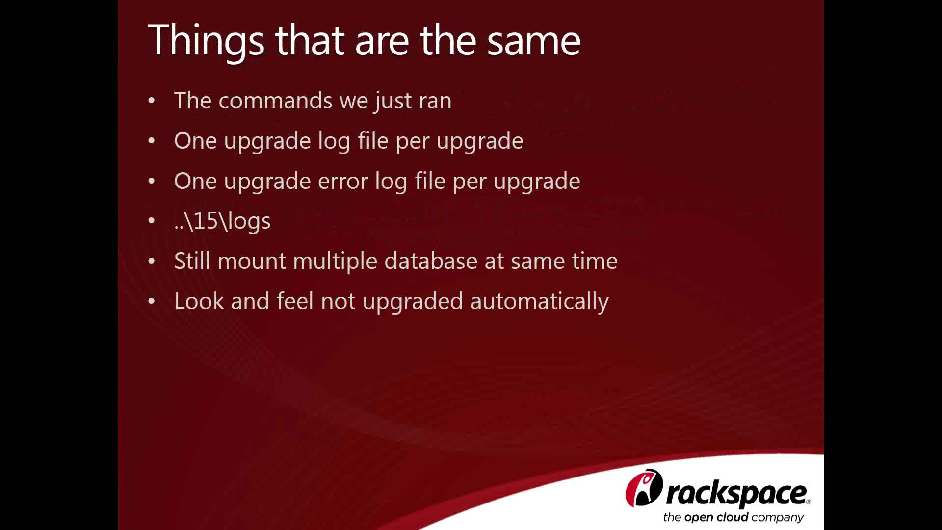
{"action": "key", "text": "Right"}
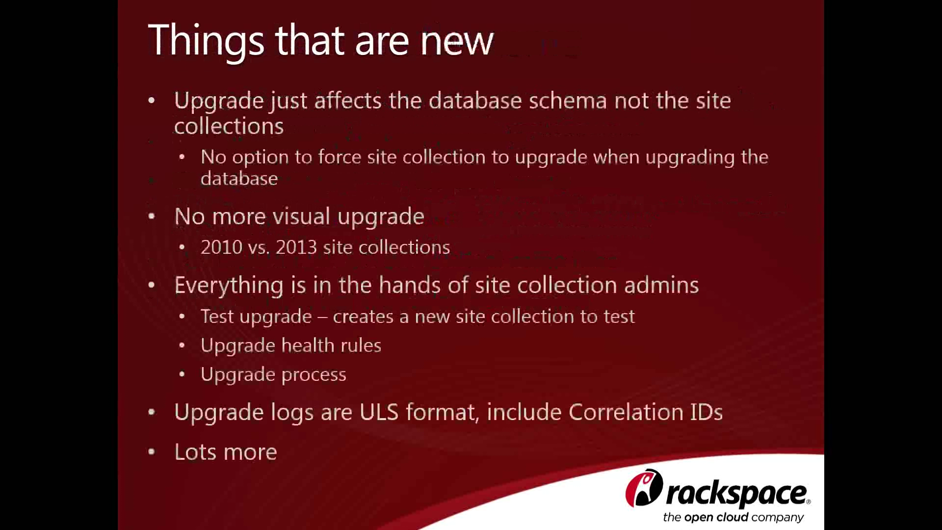